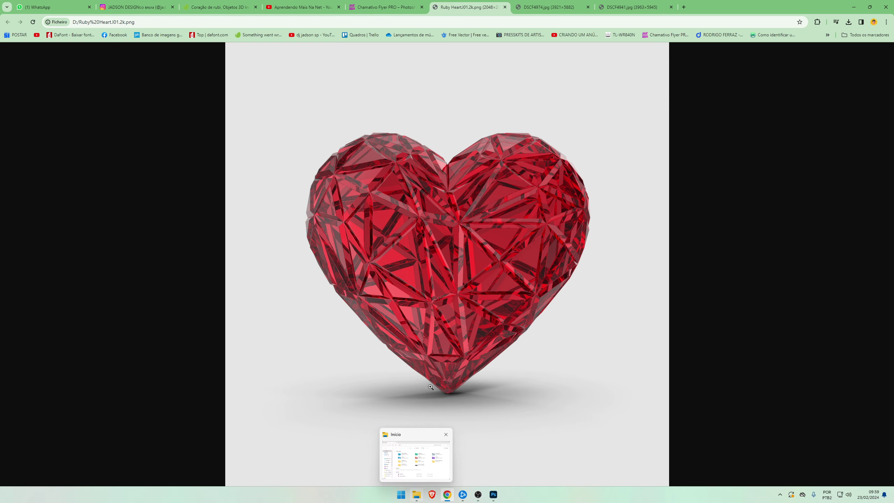
- Open the Unsplash site and search its photos for "texture"
{"action": "left_click", "coordinate": [352, 4]}
{"action": "type", "text": "uin"}
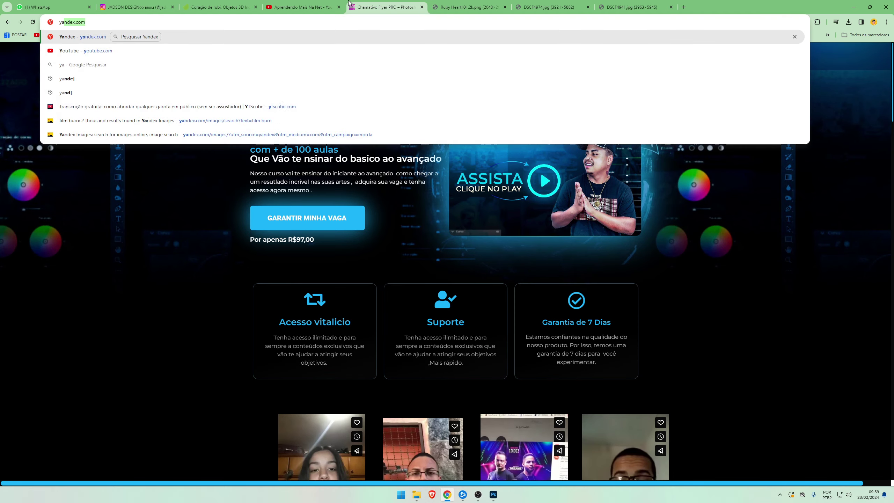
{"action": "key", "text": "ctrl+a"}
{"action": "type", "text": "un"}
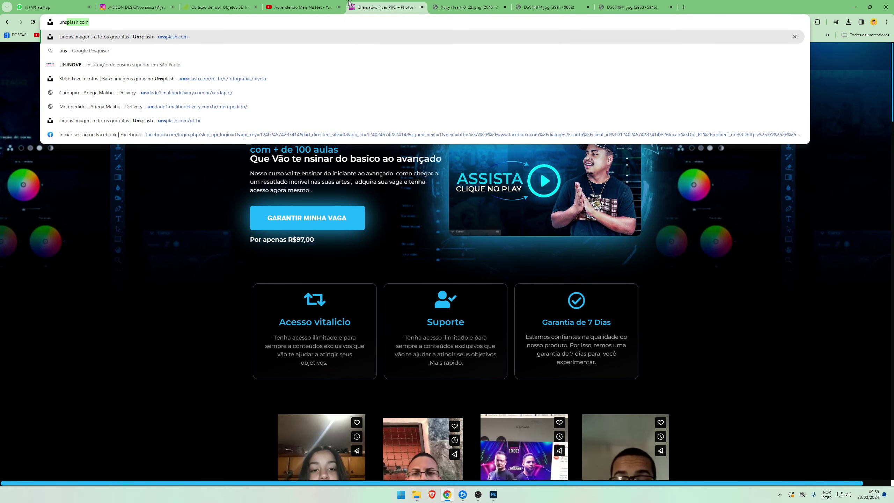
{"action": "key", "text": "Return"}
{"action": "left_click", "coordinate": [315, 57]}
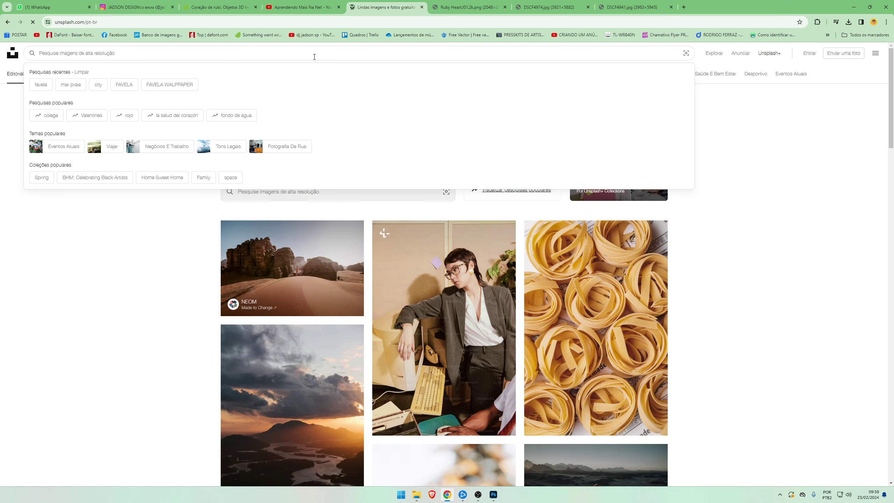
{"action": "type", "text": "texture"}
{"action": "key", "text": "Return"}
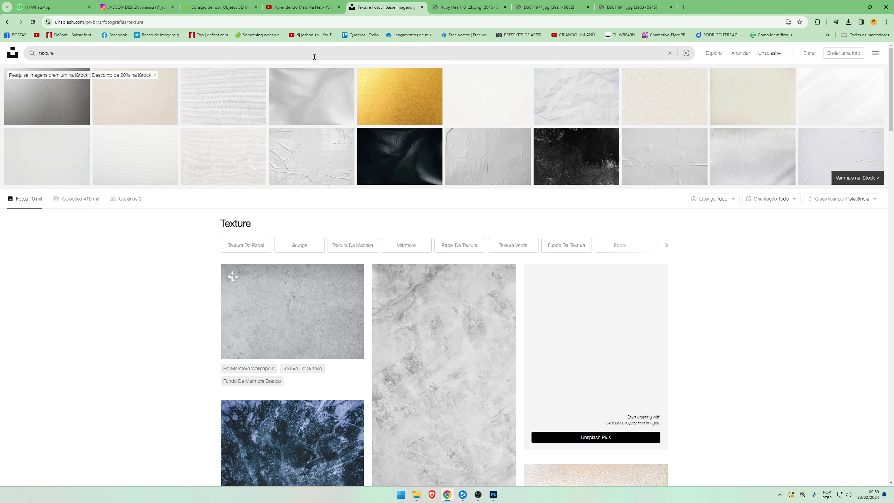
- Download the dark blue scratched texture photo from the search results and close its preview
{"action": "scroll", "coordinate": [262, 130], "scroll_direction": "down", "scroll_amount": 6}
{"action": "left_click", "coordinate": [317, 251]}
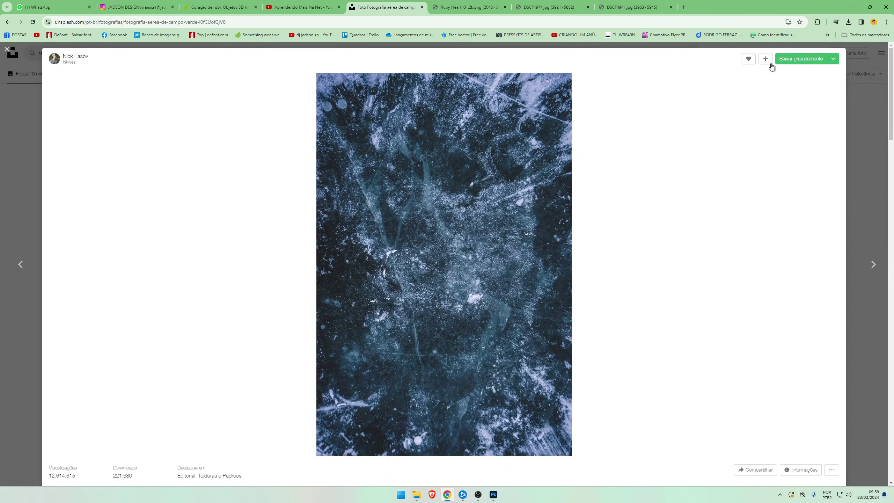
{"action": "left_click", "coordinate": [799, 62]}
{"action": "key", "text": "Return"}
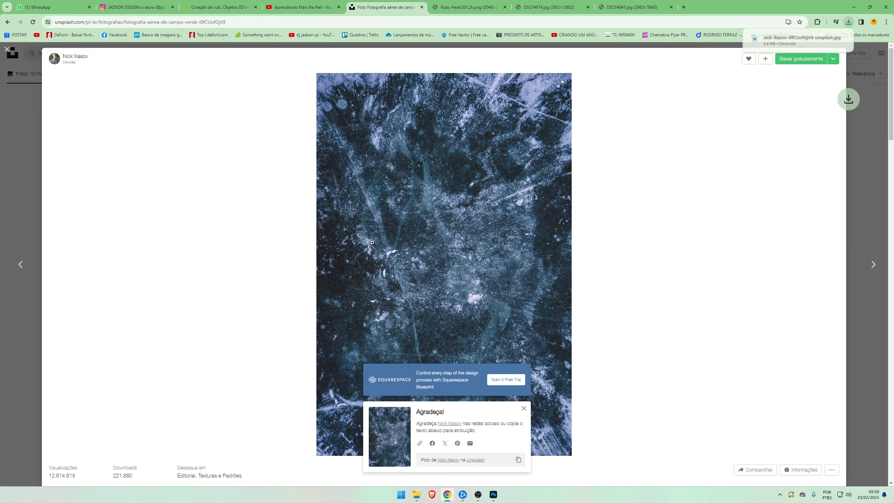
{"action": "key", "text": "Escape"}
- Find the multicoloured crumpled foil photo further down the texture results and download it
{"action": "scroll", "coordinate": [348, 250], "scroll_direction": "down", "scroll_amount": 9}
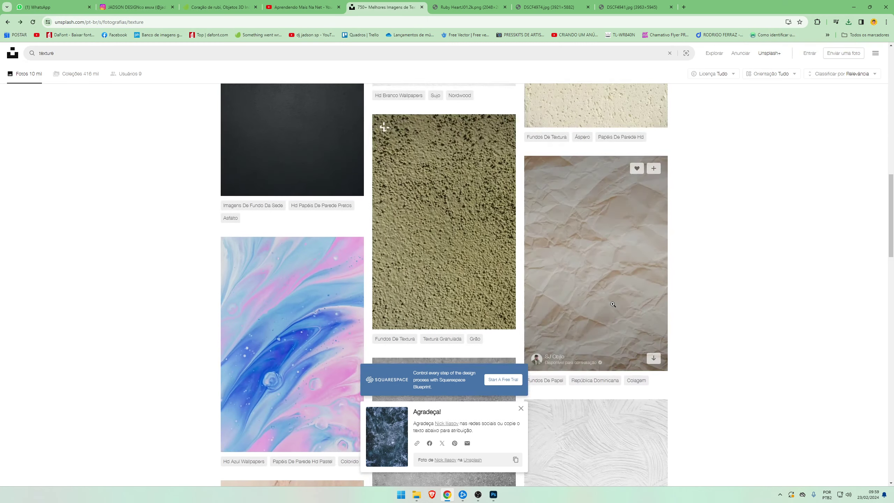
{"action": "scroll", "coordinate": [486, 296], "scroll_direction": "down", "scroll_amount": 10}
{"action": "scroll", "coordinate": [486, 295], "scroll_direction": "down", "scroll_amount": 8}
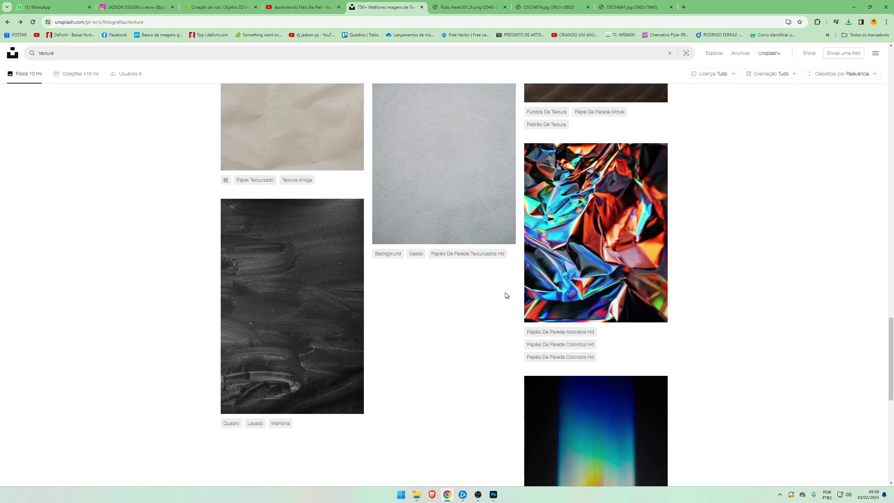
{"action": "left_click", "coordinate": [531, 285]}
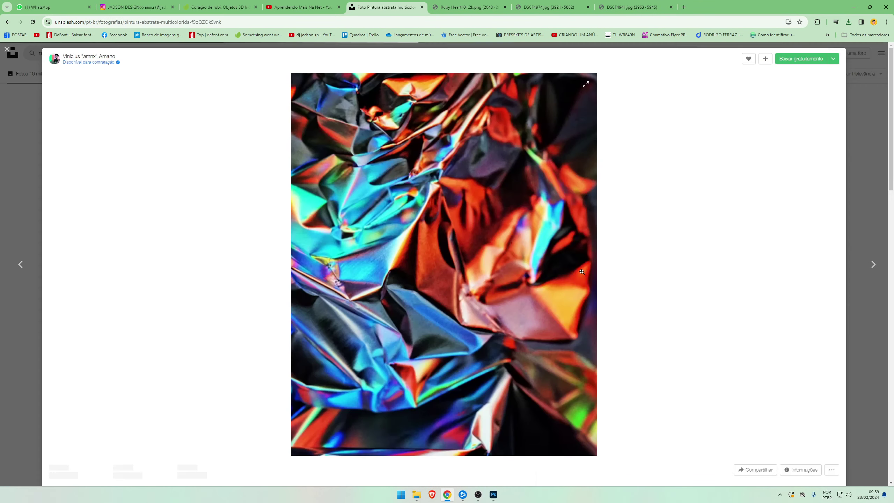
{"action": "left_click", "coordinate": [810, 59]}
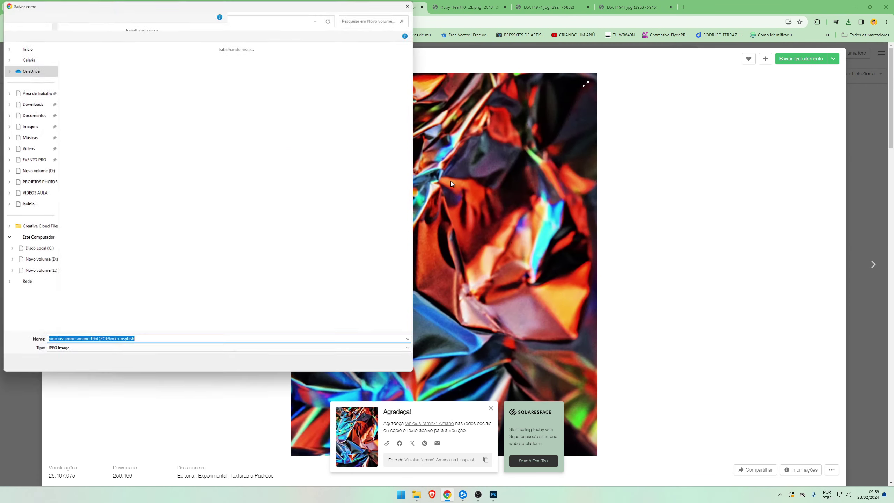
{"action": "key", "text": "Return"}
{"action": "key", "text": "Escape"}
- Open the black chalkboard texture photo from the results and download it
{"action": "left_click", "coordinate": [252, 300]}
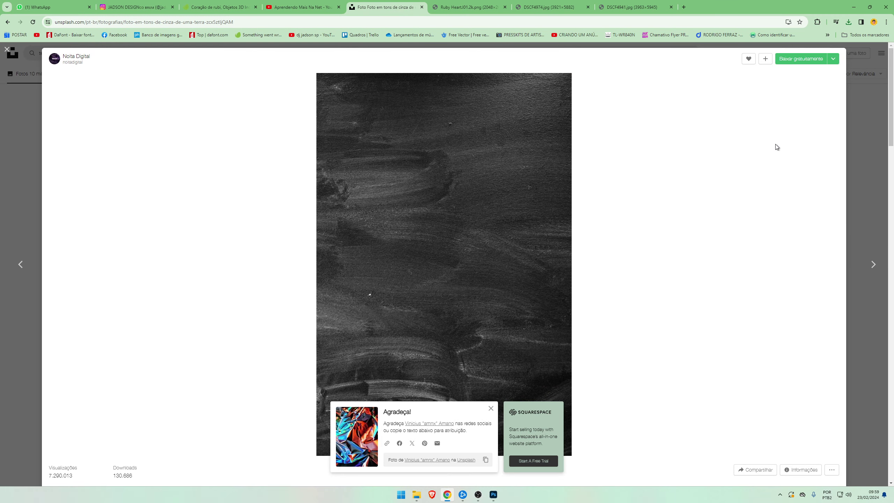
{"action": "left_click", "coordinate": [806, 59]}
{"action": "key", "text": "Return"}
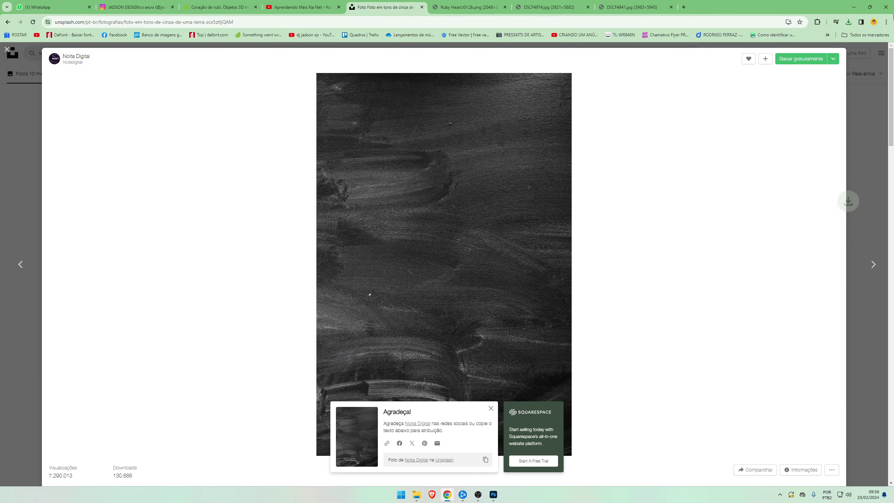
- Place the downloaded chalkboard texture into the Photoshop document and enlarge it to about 13.4%
{"action": "left_click", "coordinate": [849, 22]}
{"action": "left_click_drag", "start_coordinate": [791, 53], "coordinate": [519, 427]}
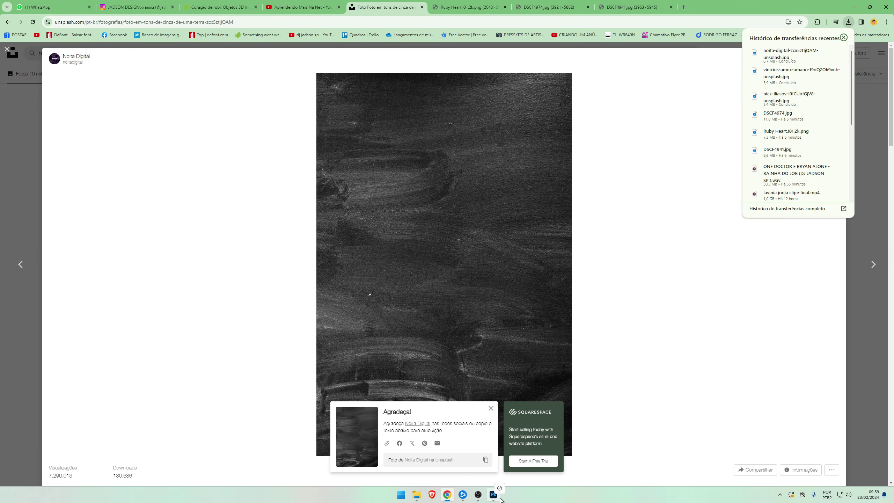
{"action": "left_click_drag", "start_coordinate": [501, 500], "coordinate": [394, 295]}
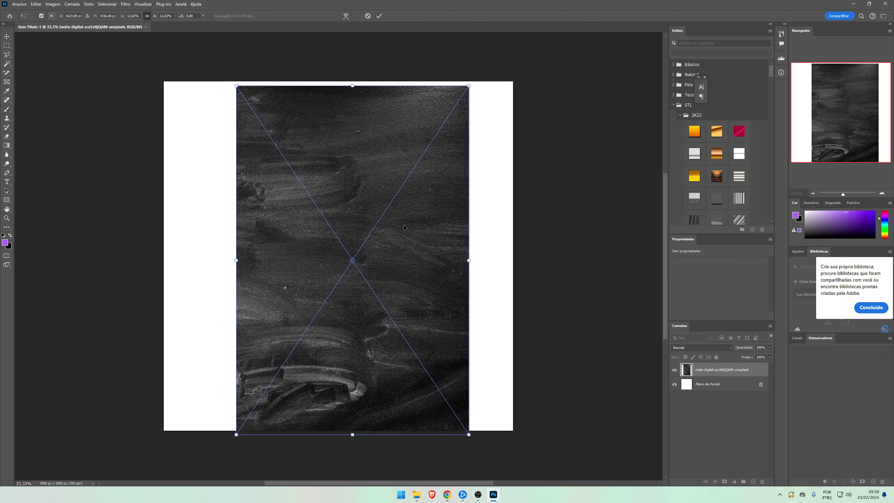
{"action": "left_click_drag", "start_coordinate": [358, 87], "coordinate": [357, 72]}
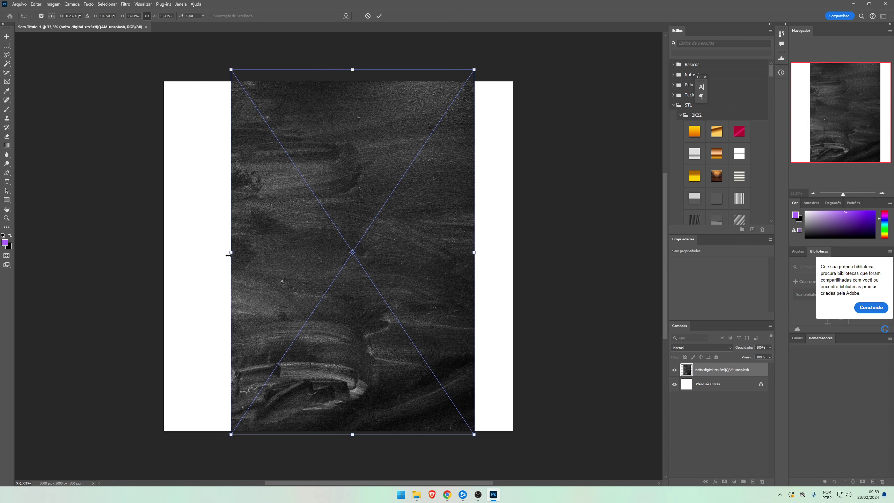
{"action": "key", "text": "Return"}
- Try to copy the chalkboard photo from the browser and paste it into the Photoshop document
{"action": "key", "text": "alt+Tab"}
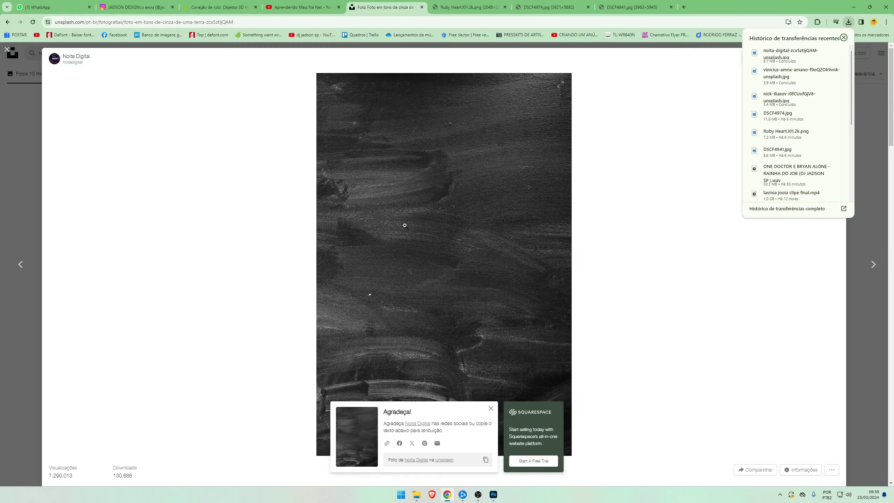
{"action": "right_click", "coordinate": [432, 246]}
{"action": "left_click", "coordinate": [448, 264]}
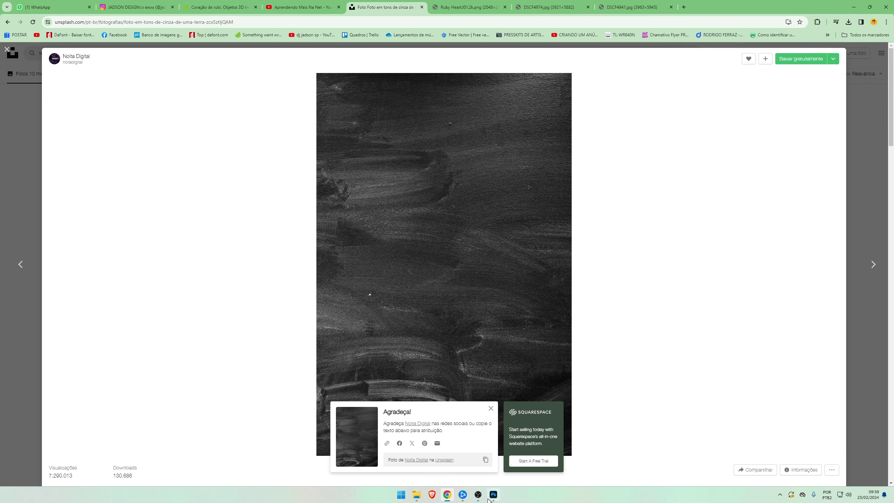
{"action": "left_click", "coordinate": [493, 495]}
{"action": "key", "text": "ctrl+v"}
{"action": "left_click_drag", "start_coordinate": [463, 331], "coordinate": [323, 362]}
{"action": "key", "text": "Delete"}
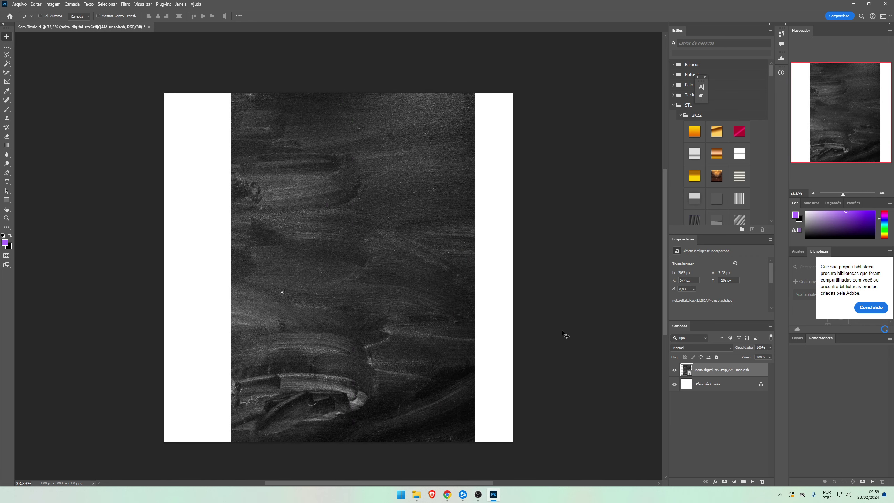
- Enlarge the chalkboard texture layer to about 3035 px wide and reposition it so it covers the whole canvas
{"action": "scroll", "coordinate": [577, 420], "scroll_direction": "down", "scroll_amount": 1}
{"action": "key", "text": "ctrl+t"}
{"action": "left_click_drag", "start_coordinate": [476, 256], "coordinate": [513, 258]}
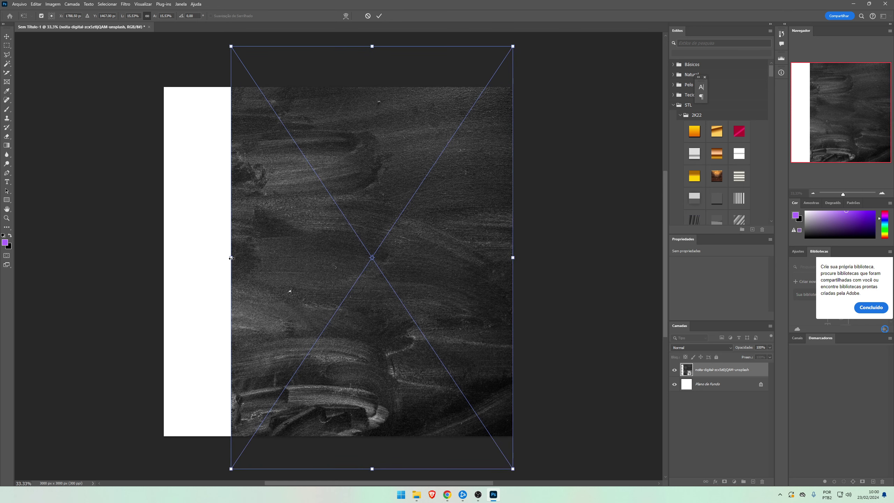
{"action": "left_click_drag", "start_coordinate": [232, 259], "coordinate": [160, 255]}
{"action": "key", "text": "Return"}
{"action": "left_click_drag", "start_coordinate": [349, 328], "coordinate": [358, 265]}
- Locate the downloaded foil photo in its folder from the browser's downloads and place it into the Photoshop document
{"action": "left_click", "coordinate": [452, 491]}
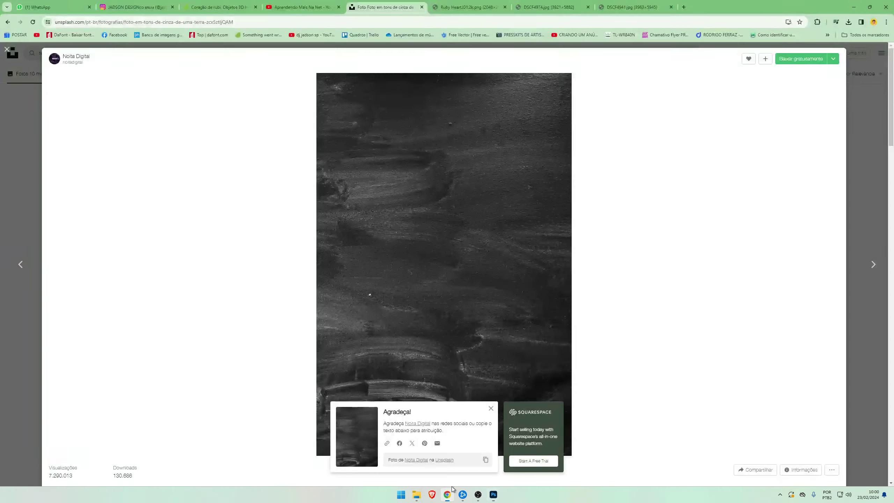
{"action": "left_click", "coordinate": [849, 22]}
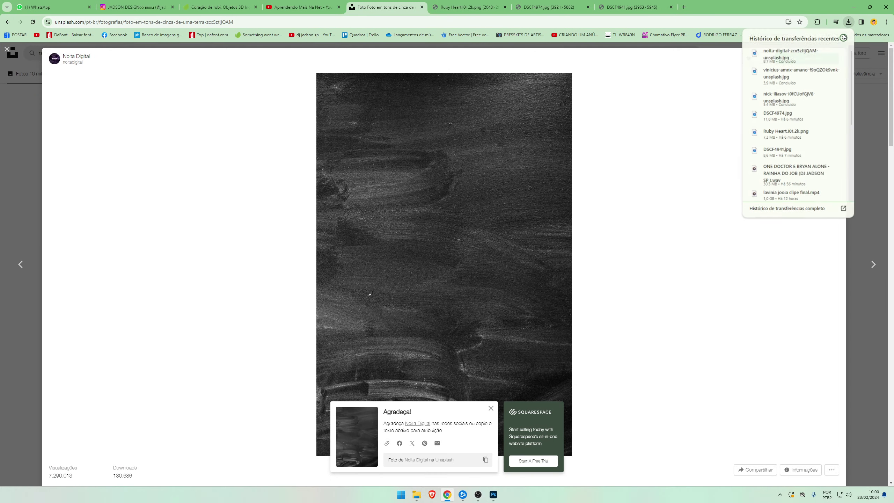
{"action": "left_click", "coordinate": [824, 72]}
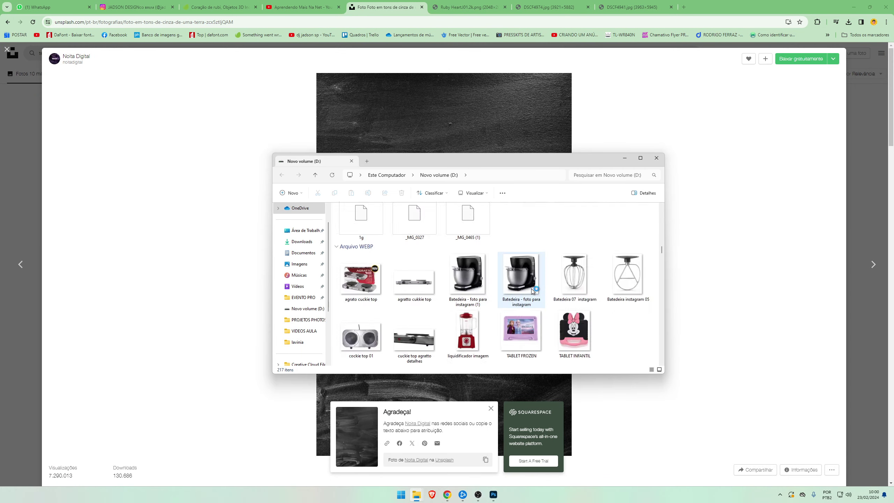
{"action": "left_click", "coordinate": [656, 158]}
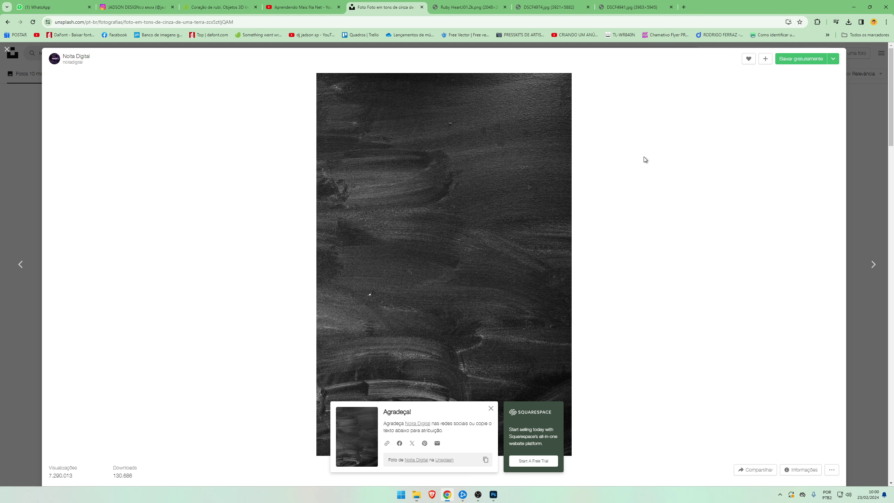
{"action": "left_click", "coordinate": [849, 22]}
{"action": "left_click", "coordinate": [827, 53]}
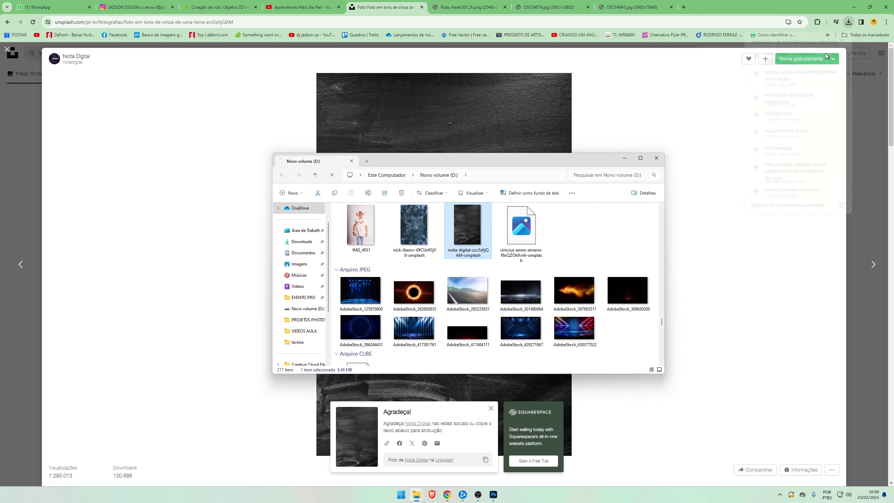
{"action": "left_click_drag", "start_coordinate": [486, 228], "coordinate": [405, 134]}
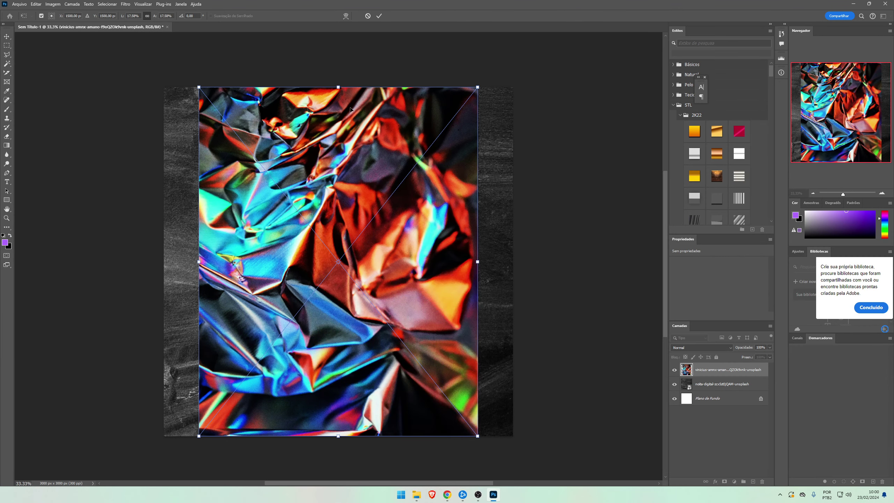
- Enlarge the placed foil image to about 23.5% so it covers the canvas, and commit the placement
{"action": "left_click_drag", "start_coordinate": [351, 87], "coordinate": [352, 57]}
{"action": "left_click_drag", "start_coordinate": [489, 249], "coordinate": [446, 250]}
{"action": "left_click", "coordinate": [690, 346]}
{"action": "left_click", "coordinate": [685, 297]}
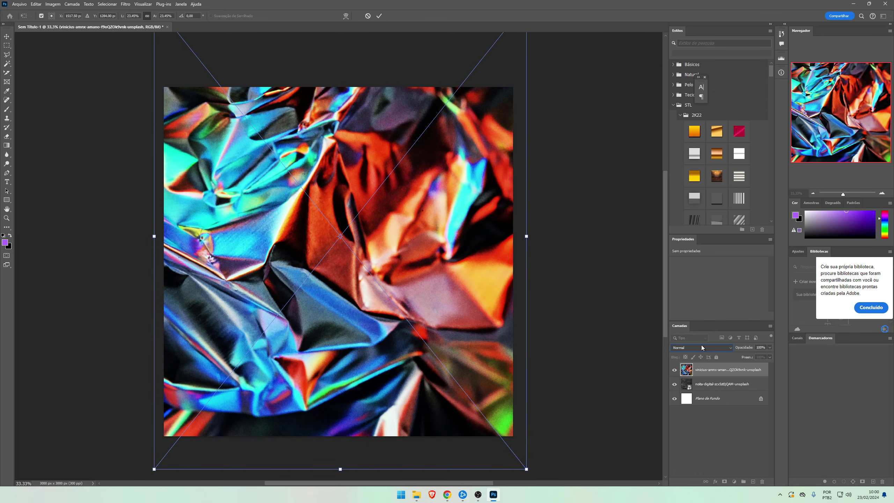
{"action": "key", "text": "Escape"}
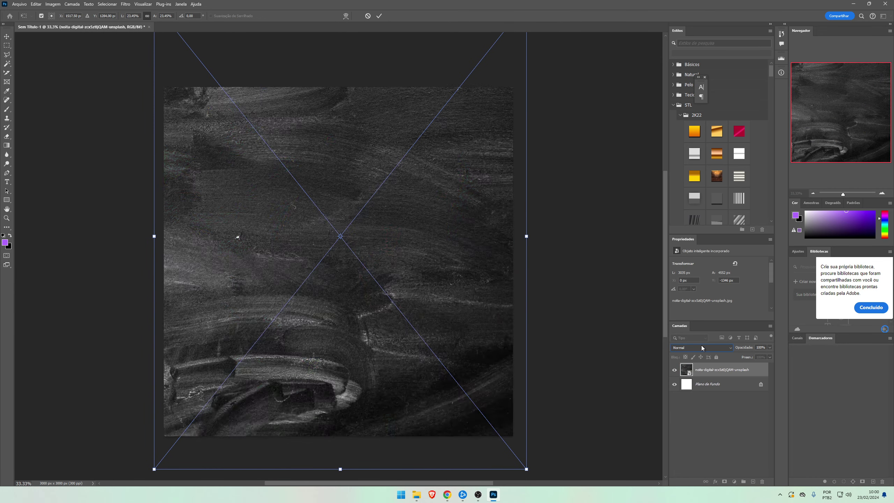
{"action": "key", "text": "Return"}
- Try the Superexposição Linear blend mode on the foil layer and delete that layer
{"action": "left_click", "coordinate": [705, 348]}
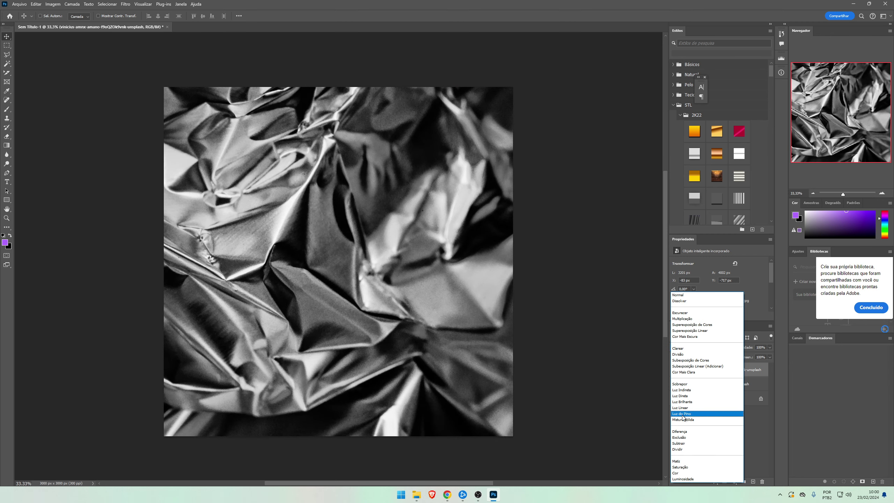
{"action": "left_click", "coordinate": [689, 330]}
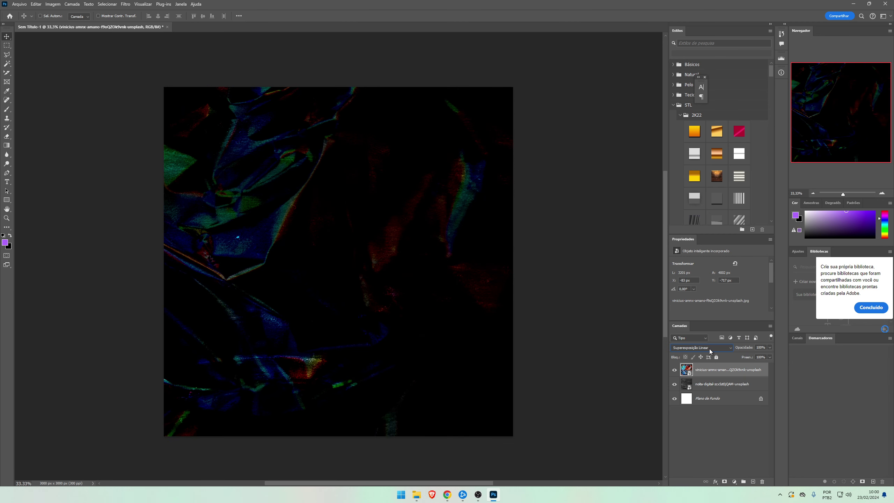
{"action": "left_click", "coordinate": [724, 384]}
{"action": "left_click", "coordinate": [728, 370]}
{"action": "left_click", "coordinate": [762, 481]}
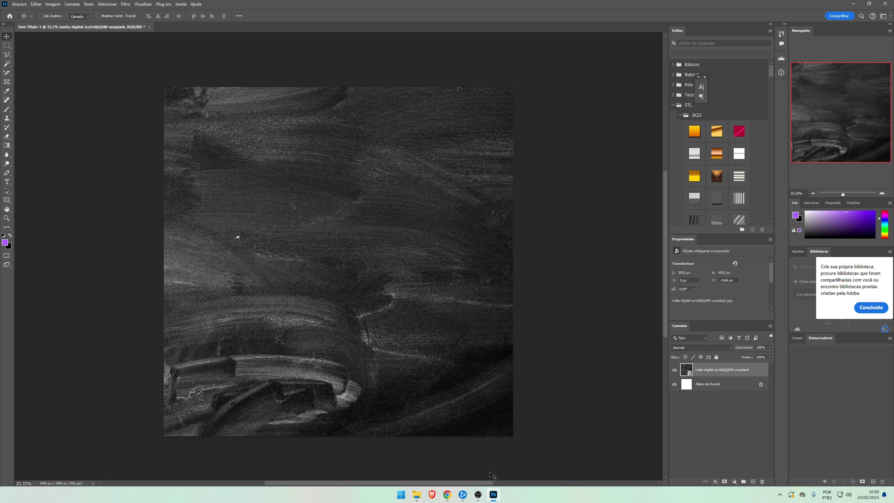
{"action": "left_click", "coordinate": [447, 495]}
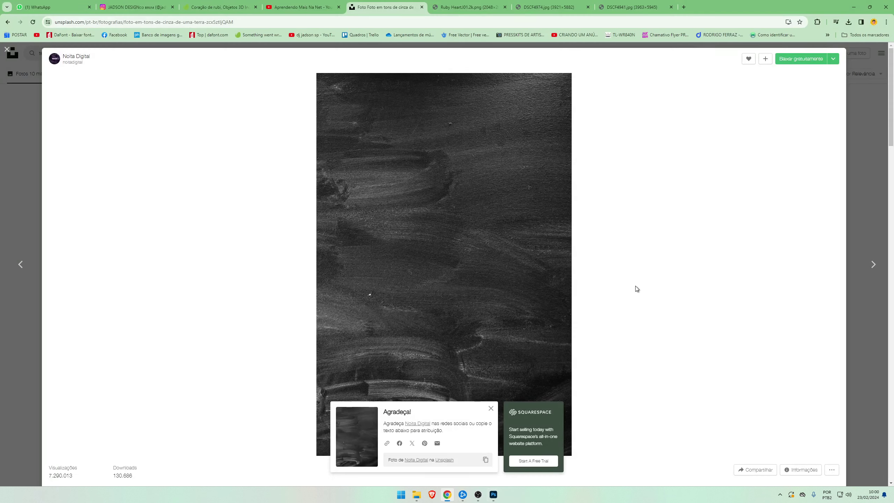
{"action": "left_click", "coordinate": [848, 22]}
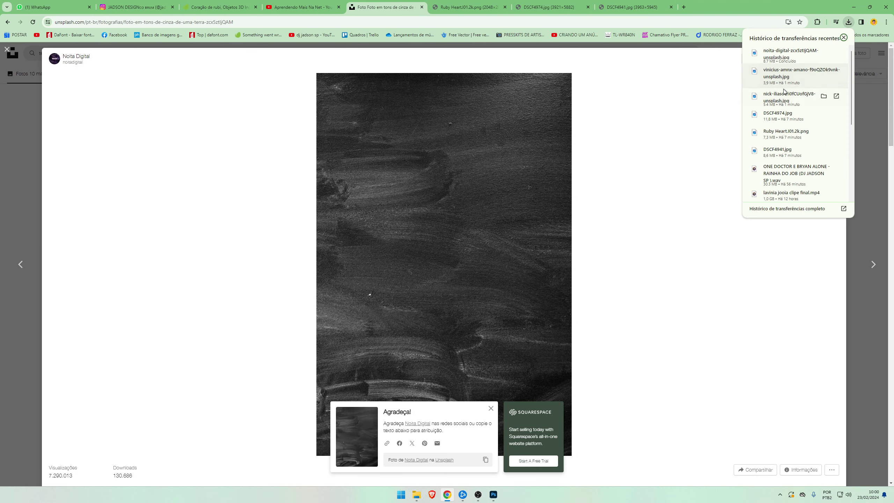
{"action": "left_click", "coordinate": [493, 496]}
{"action": "left_click", "coordinate": [494, 498]}
{"action": "left_click", "coordinate": [494, 497]}
- Add a Brilho/Contraste adjustment layer above the chalkboard texture and raise its brightness to 144
{"action": "left_click", "coordinate": [735, 481]}
{"action": "left_click", "coordinate": [769, 387]}
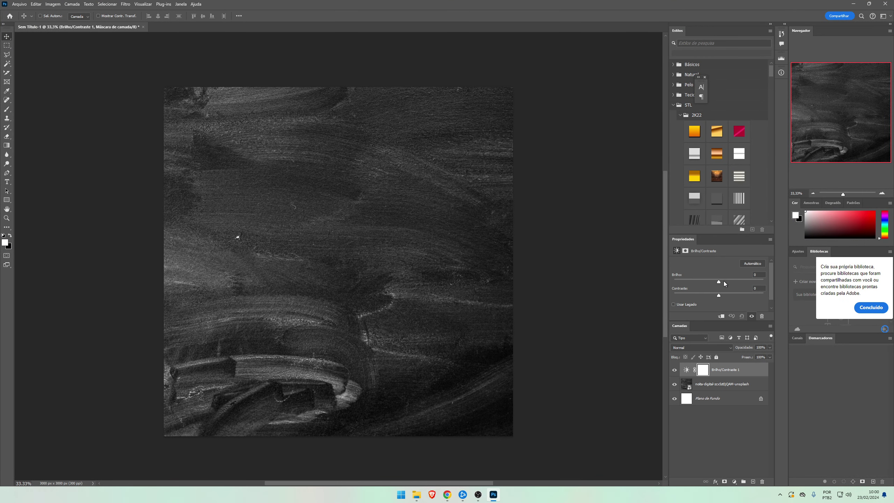
{"action": "left_click_drag", "start_coordinate": [719, 281], "coordinate": [753, 286]}
{"action": "left_click", "coordinate": [671, 372]}
{"action": "left_click", "coordinate": [671, 372]}
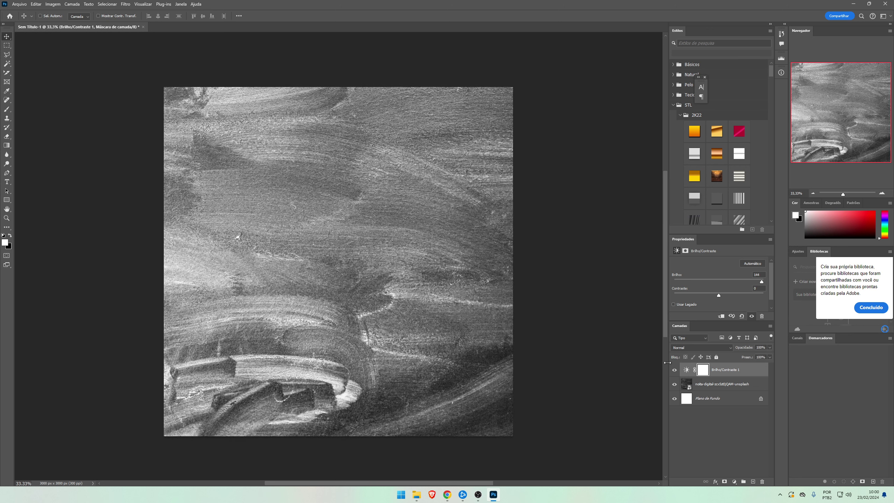
- Locate the DSCF4941 photo of the standing man in its folder from the browser's downloads and place it into the Photoshop document
{"action": "left_click", "coordinate": [447, 495]}
{"action": "left_click", "coordinate": [849, 22]}
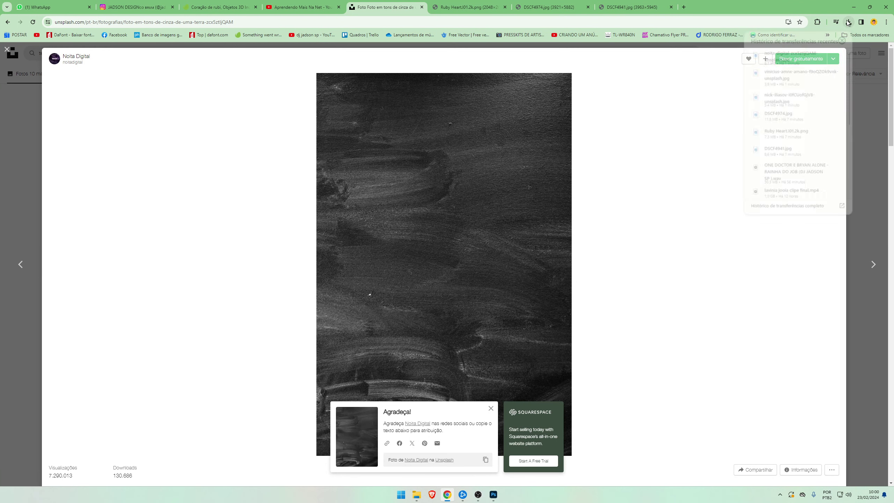
{"action": "left_click", "coordinate": [824, 97]}
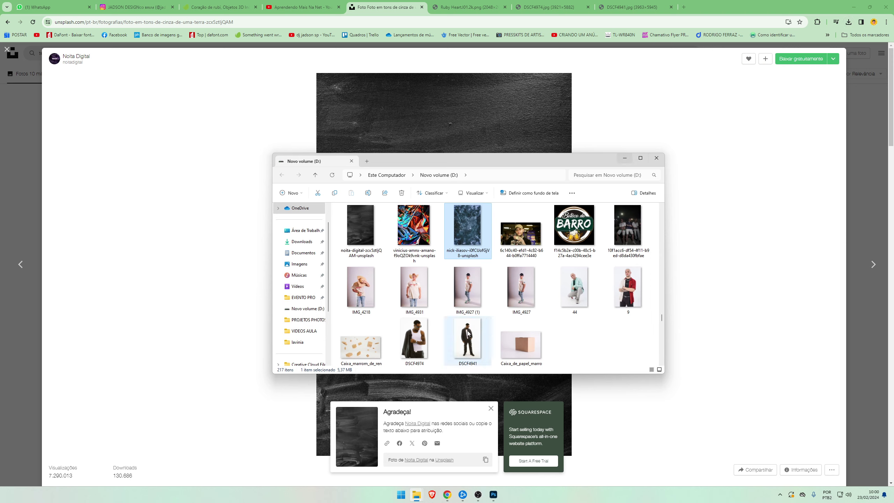
{"action": "left_click_drag", "start_coordinate": [467, 338], "coordinate": [424, 358]}
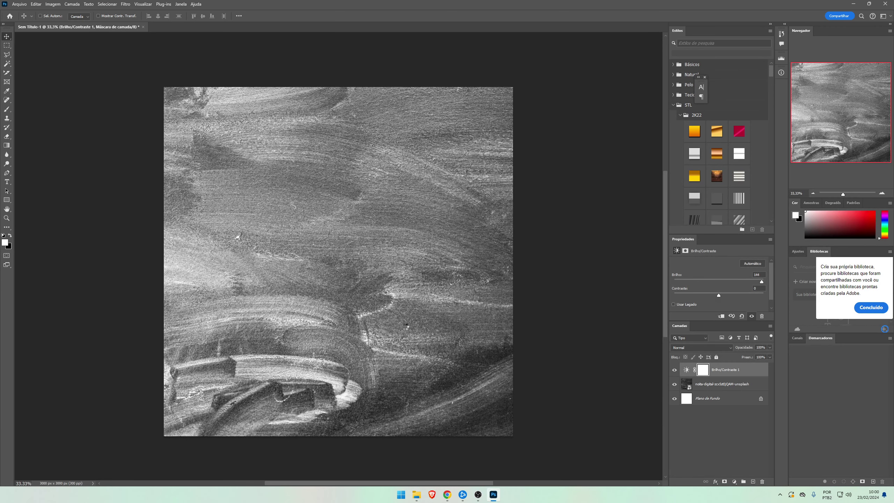
- Enlarge the placed photo of the man to about 40.6% over the lower middle of the canvas and commit the placement
{"action": "left_click_drag", "start_coordinate": [353, 127], "coordinate": [353, 226]}
{"action": "left_click_drag", "start_coordinate": [339, 185], "coordinate": [338, 144]}
{"action": "left_click_drag", "start_coordinate": [365, 250], "coordinate": [347, 178]}
{"action": "left_click_drag", "start_coordinate": [321, 69], "coordinate": [326, 183]}
{"action": "left_click_drag", "start_coordinate": [341, 288], "coordinate": [348, 276]}
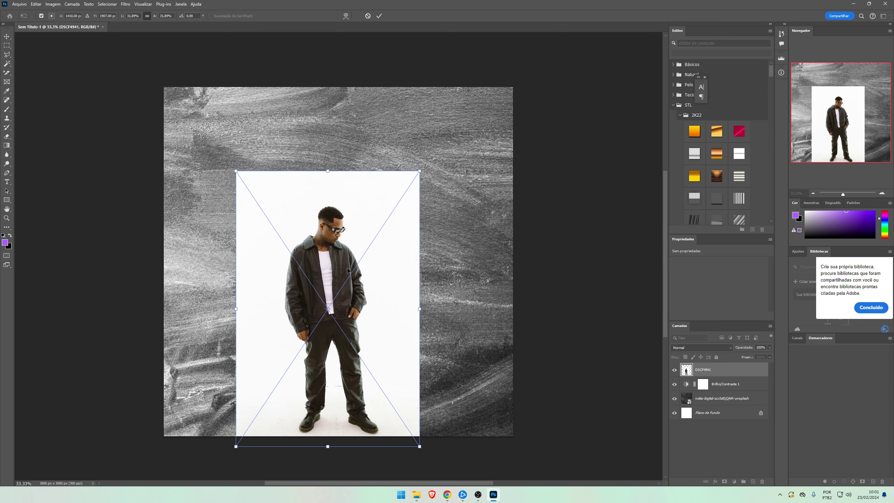
{"action": "left_click_drag", "start_coordinate": [330, 171], "coordinate": [328, 96]}
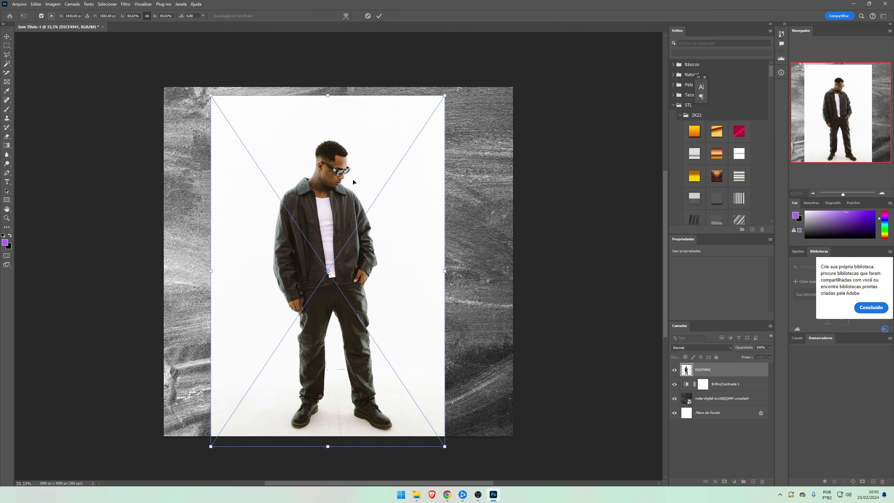
{"action": "key", "text": "Return"}
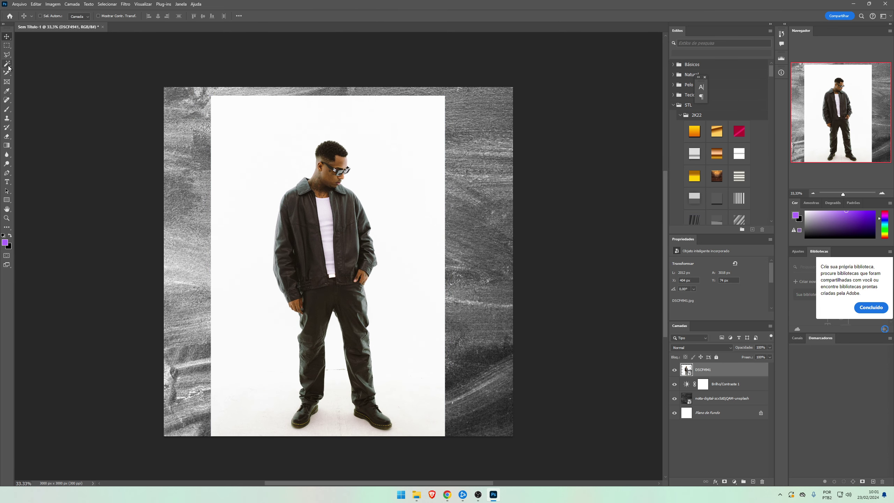
- Select the man with Selecionar assunto using the detailed cloud results and mask out the white backdrop with a layer mask
{"action": "left_click", "coordinate": [7, 65]}
{"action": "left_click", "coordinate": [341, 16]}
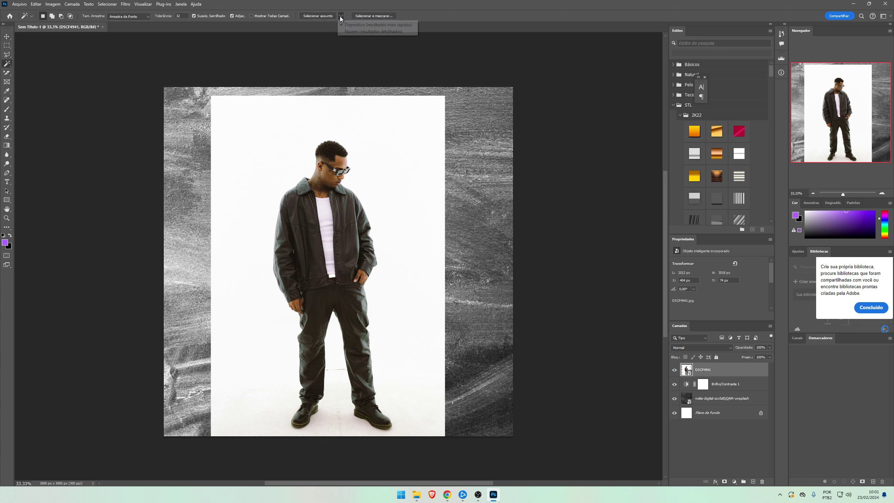
{"action": "left_click", "coordinate": [365, 32]}
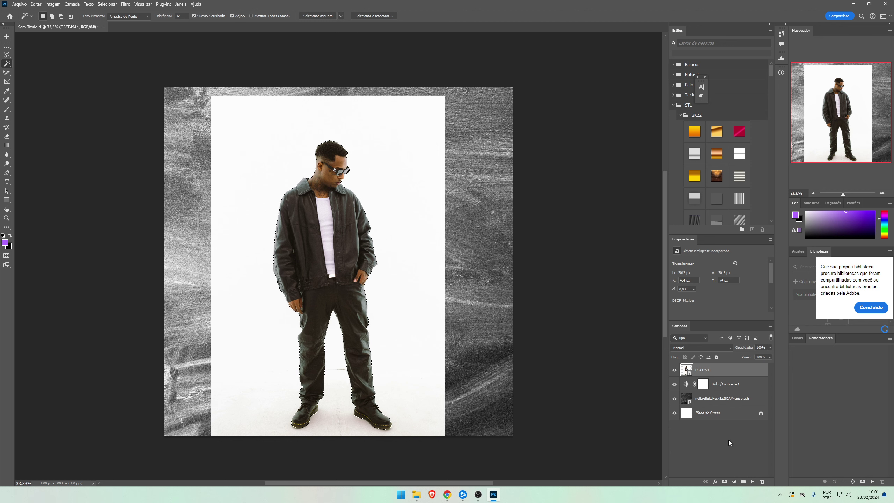
{"action": "left_click", "coordinate": [725, 482]}
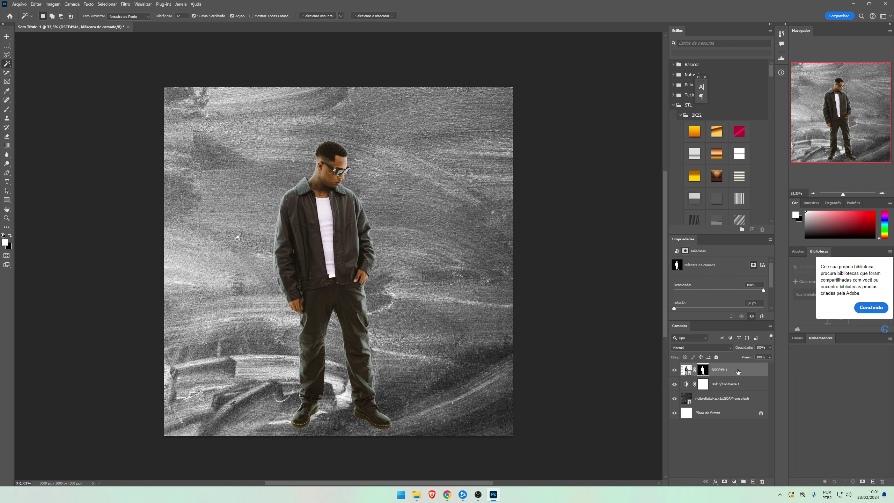
- Convert the masked DSCF4941 layer into a smart object
{"action": "right_click", "coordinate": [737, 370]}
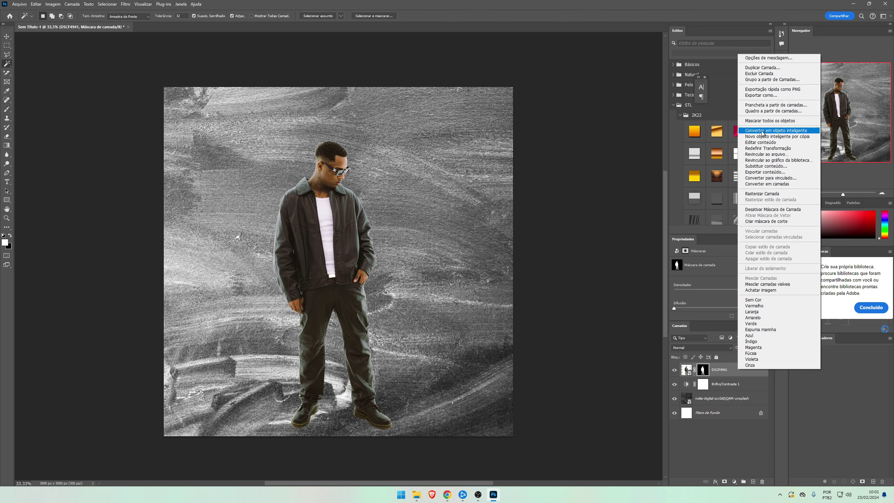
{"action": "left_click", "coordinate": [776, 131]}
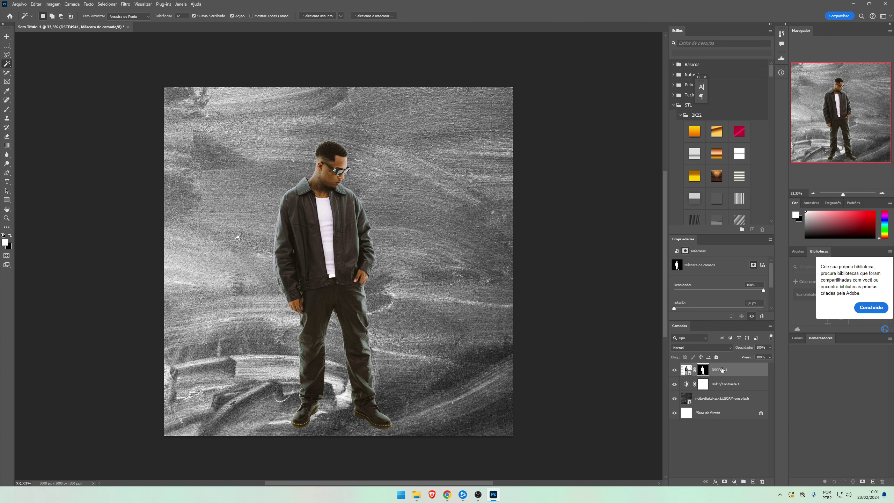
{"action": "right_click", "coordinate": [721, 370]}
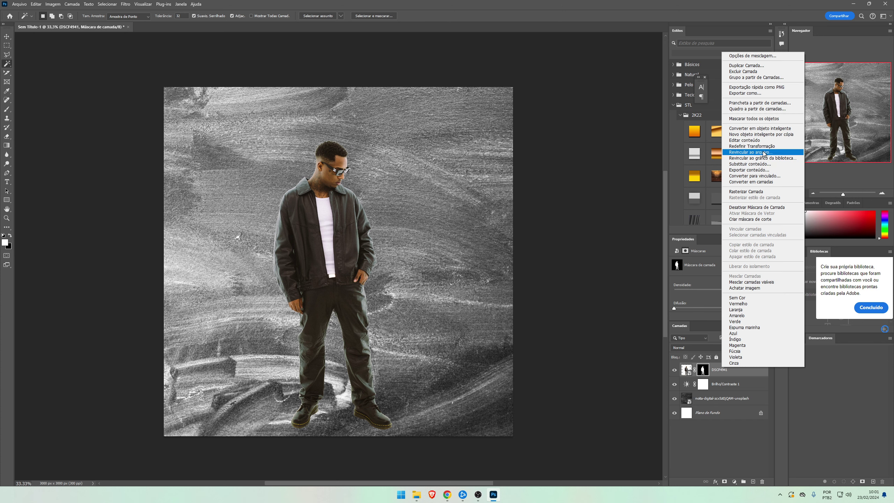
{"action": "right_click", "coordinate": [720, 376]}
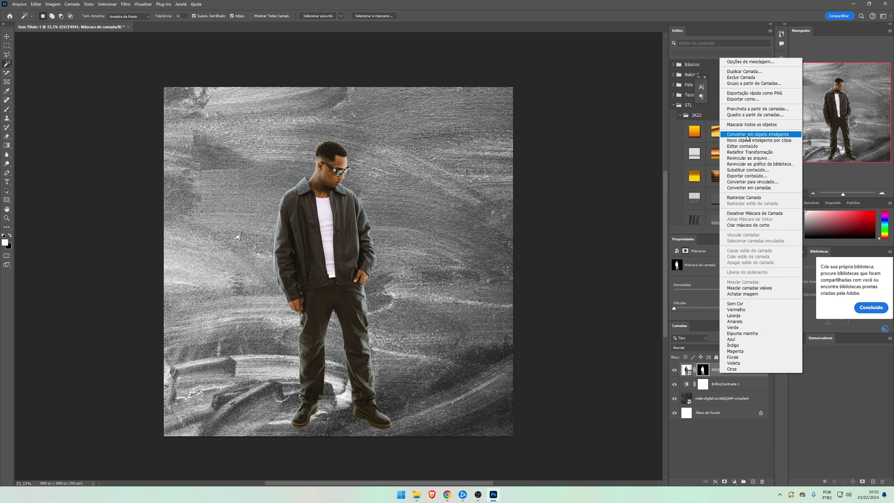
{"action": "left_click", "coordinate": [747, 135]}
- Apply a Camera Raw filter to the man with exposure +0.95, highlights -36, shadows +7, saturation -17 and clarity +54
{"action": "left_click", "coordinate": [123, 5]}
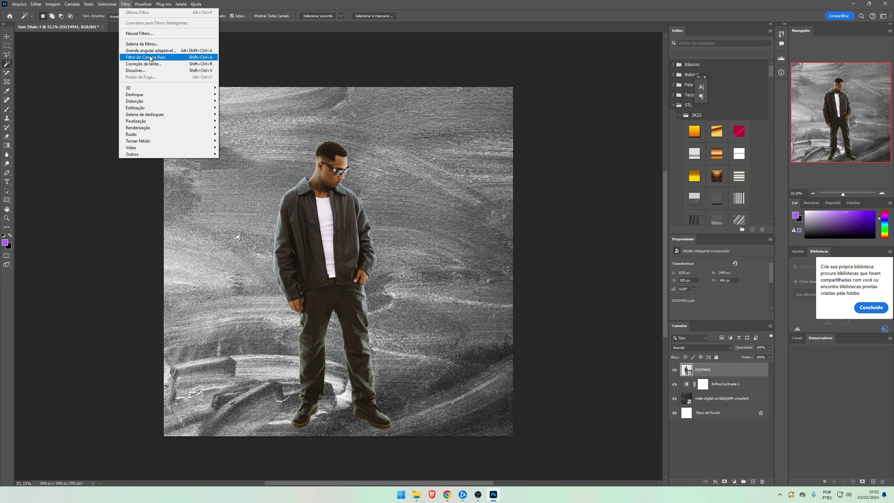
{"action": "left_click", "coordinate": [316, 199]}
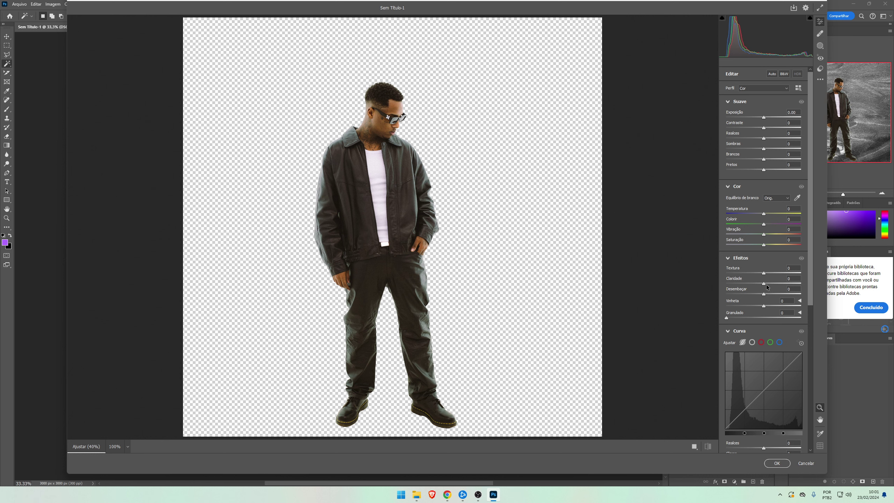
{"action": "left_click_drag", "start_coordinate": [769, 285], "coordinate": [784, 284]}
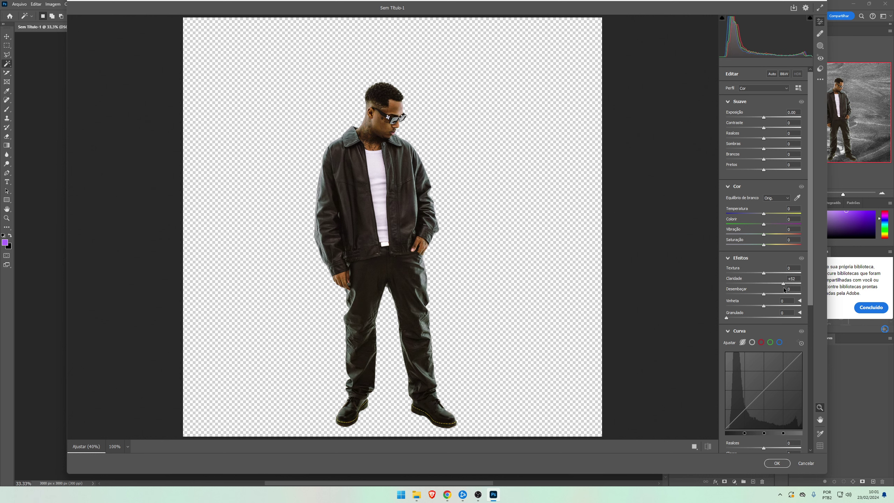
{"action": "left_click_drag", "start_coordinate": [765, 117], "coordinate": [771, 117]}
{"action": "left_click_drag", "start_coordinate": [764, 149], "coordinate": [777, 150]}
{"action": "left_click_drag", "start_coordinate": [764, 138], "coordinate": [761, 138]}
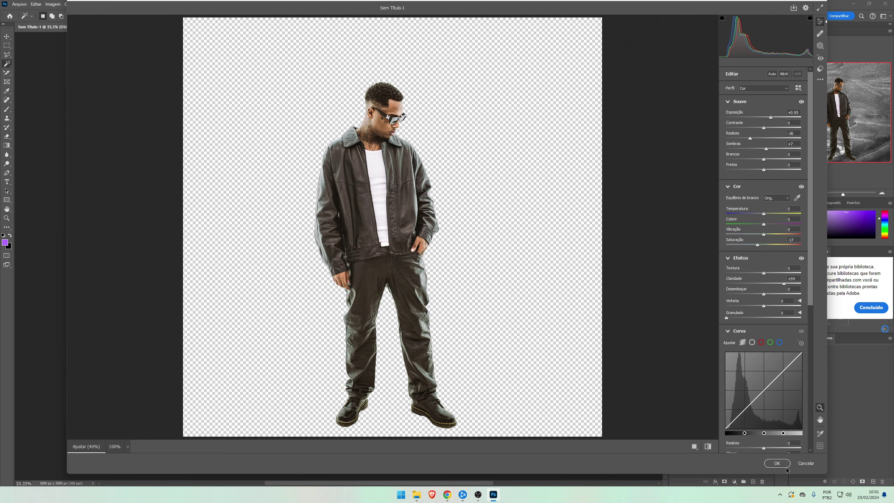
{"action": "left_click", "coordinate": [777, 463]}
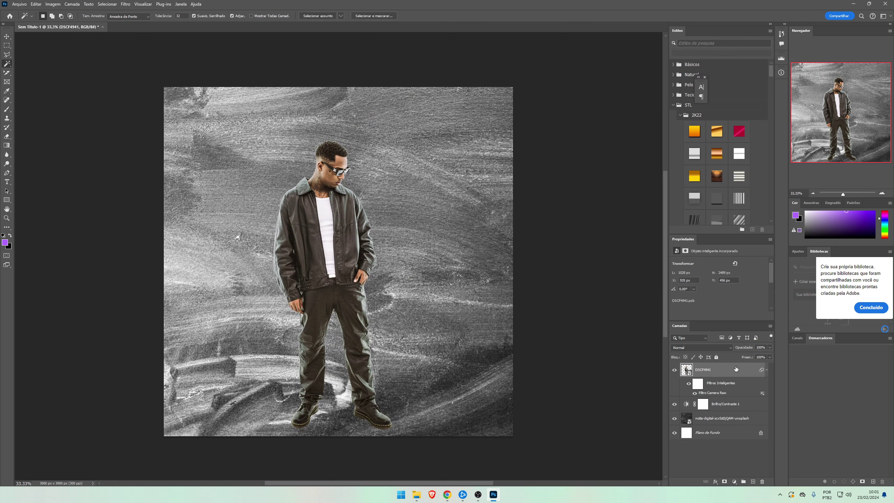
- Scale the man down to about 1700 px tall, keeping his feet near the canvas's lower edge, and commit the transform
{"action": "right_click", "coordinate": [736, 369]}
{"action": "left_click", "coordinate": [383, 178]}
{"action": "key", "text": "ctrl+t"}
{"action": "key", "text": "Return"}
{"action": "left_click_drag", "start_coordinate": [344, 140], "coordinate": [344, 226]}
{"action": "key", "text": "Return"}
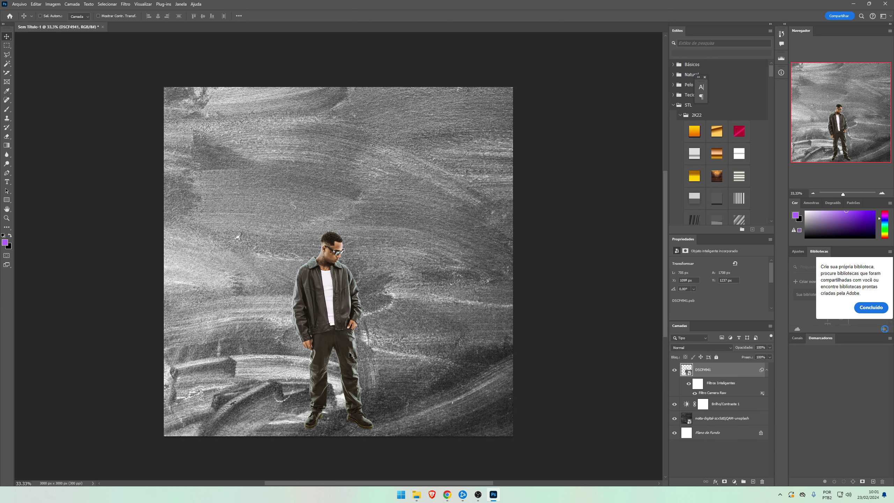
- Switch to the browser and open the Envato Elements page of the 3D object Coração de rubi
{"action": "left_click", "coordinate": [447, 495]}
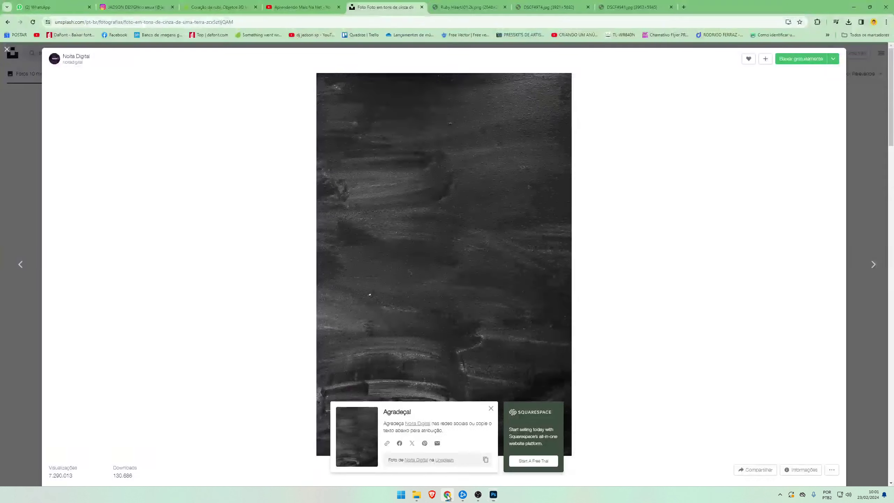
{"action": "left_click", "coordinate": [849, 22]}
{"action": "left_click_drag", "start_coordinate": [789, 98], "coordinate": [691, 491]}
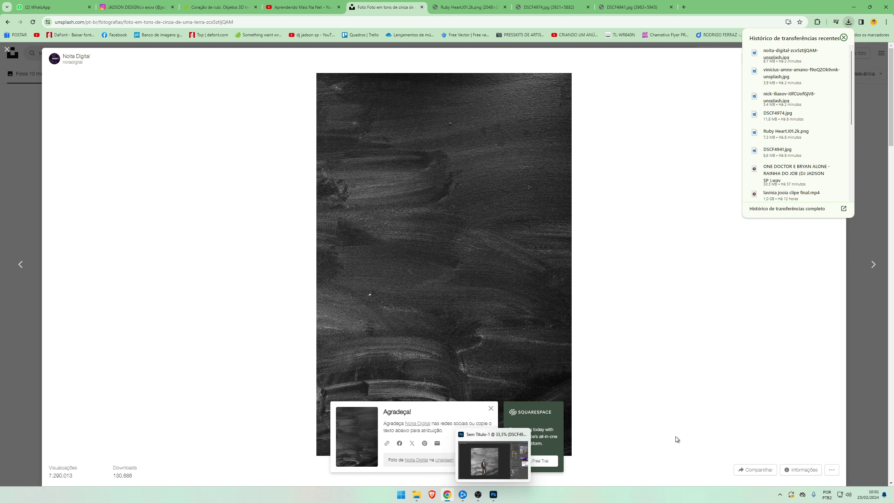
{"action": "left_click", "coordinate": [224, 4]}
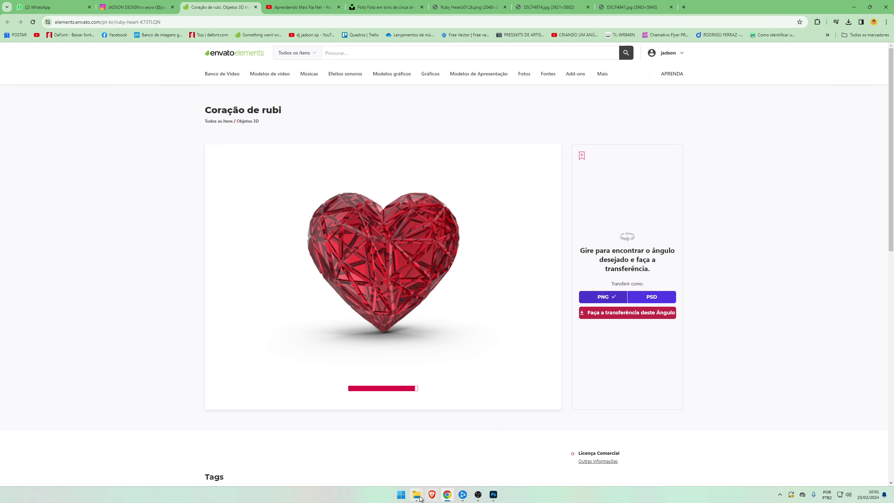
- Look through the Novo volume (D:) folder for the downloaded ruby heart image
{"action": "mouse_move", "coordinate": [417, 499]}
{"action": "left_click", "coordinate": [452, 458]}
{"action": "scroll", "coordinate": [520, 322], "scroll_direction": "up", "scroll_amount": 3}
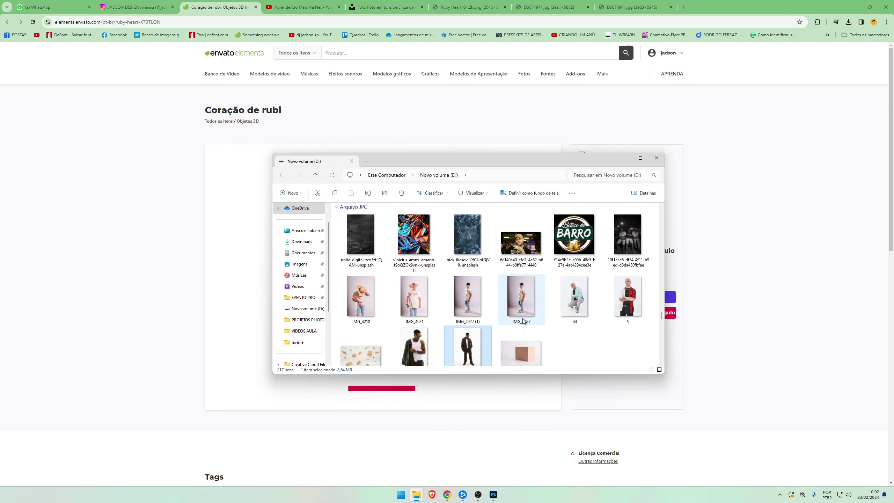
{"action": "scroll", "coordinate": [520, 322], "scroll_direction": "down", "scroll_amount": 3}
{"action": "scroll", "coordinate": [521, 322], "scroll_direction": "down", "scroll_amount": 3}
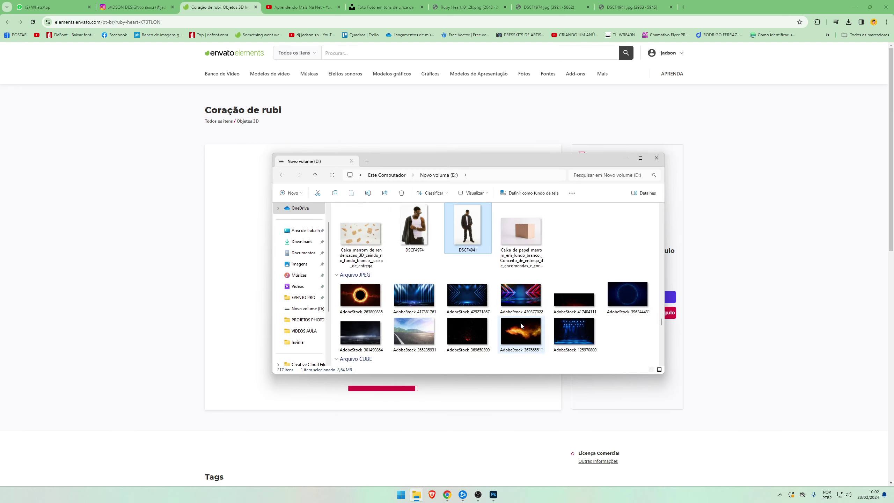
{"action": "scroll", "coordinate": [520, 324], "scroll_direction": "up", "scroll_amount": 4}
{"action": "left_click", "coordinate": [850, 22]}
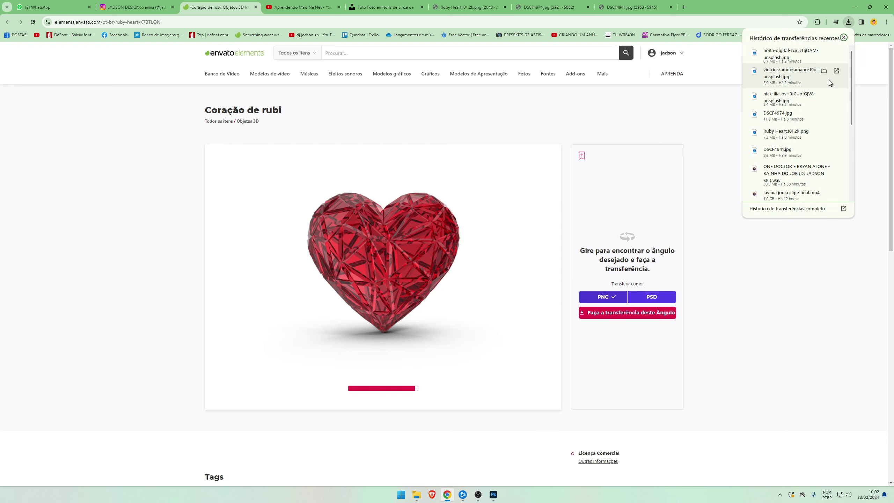
{"action": "left_click", "coordinate": [824, 71]}
{"action": "scroll", "coordinate": [533, 288], "scroll_direction": "up", "scroll_amount": 5}
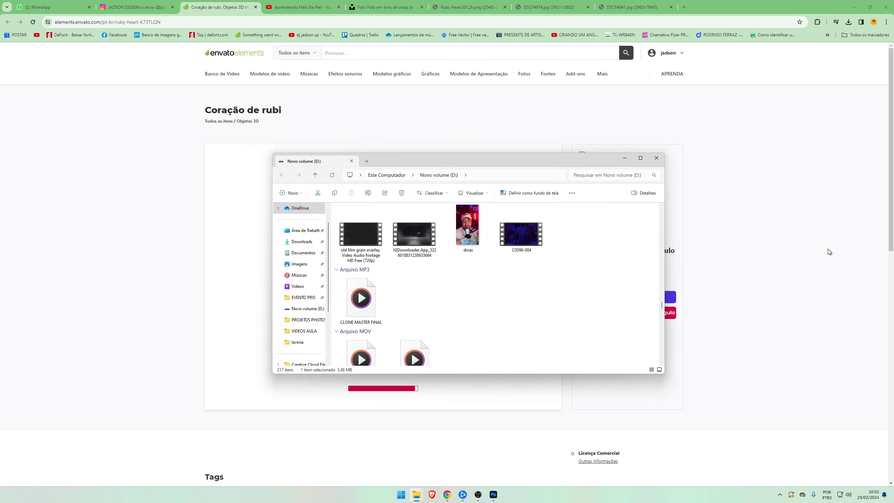
{"action": "left_click", "coordinate": [828, 250]}
- Download the ruby heart at the current angle as PNG, adding it to the project "ptojeto 123"
{"action": "left_click", "coordinate": [632, 313]}
{"action": "left_click", "coordinate": [361, 252]}
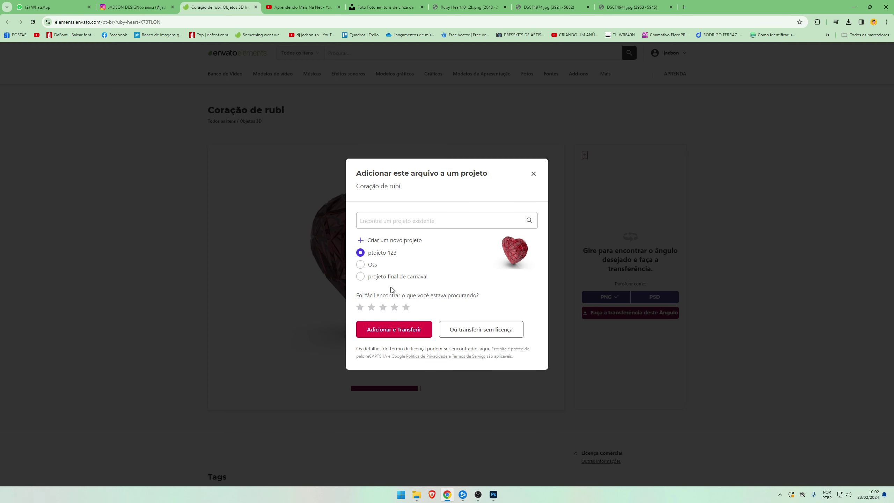
{"action": "left_click", "coordinate": [394, 329]}
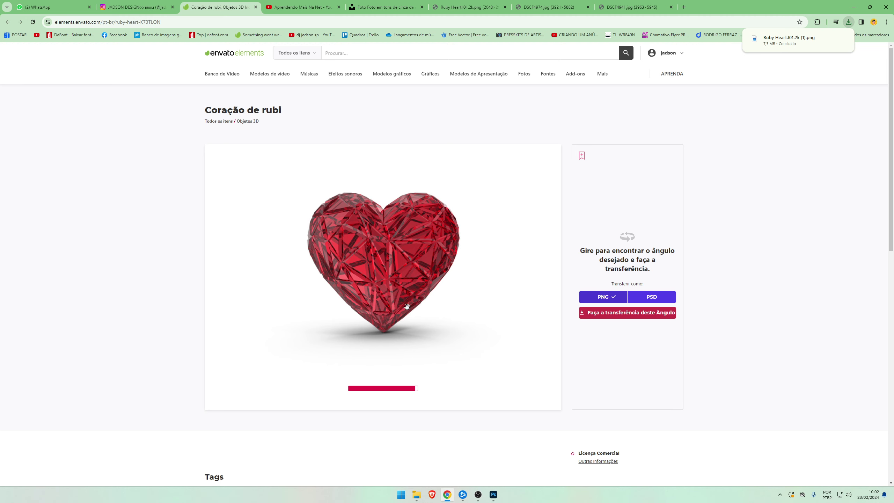
{"action": "scroll", "coordinate": [333, 234], "scroll_direction": "down", "scroll_amount": 1}
{"action": "scroll", "coordinate": [411, 287], "scroll_direction": "up", "scroll_amount": 1}
{"action": "left_click_drag", "start_coordinate": [891, 207], "coordinate": [892, 288]}
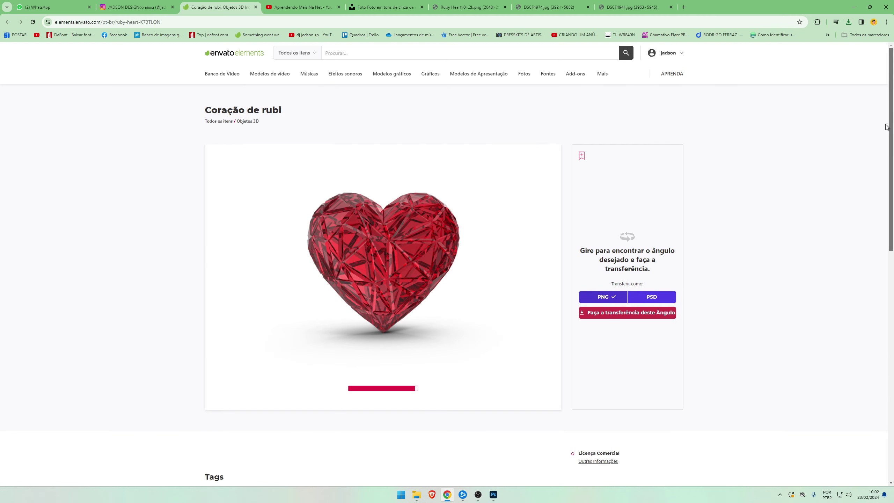
{"action": "scroll", "coordinate": [590, 290], "scroll_direction": "up", "scroll_amount": 5}
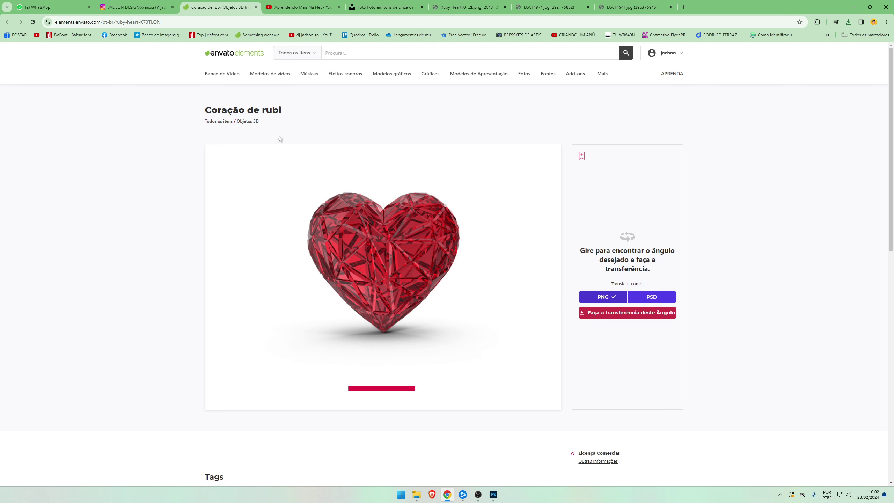
{"action": "left_click", "coordinate": [849, 22]}
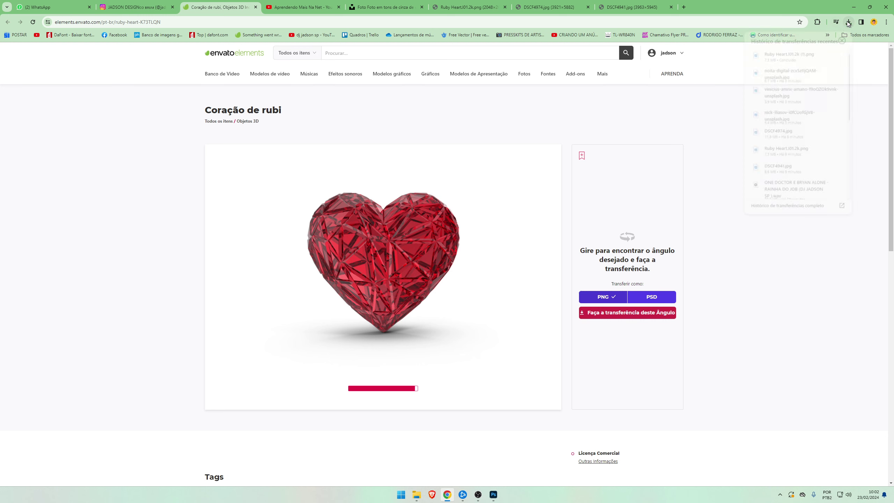
{"action": "left_click", "coordinate": [405, 7]}
{"action": "left_click", "coordinate": [469, 2]}
{"action": "key", "text": "ctrl+3"}
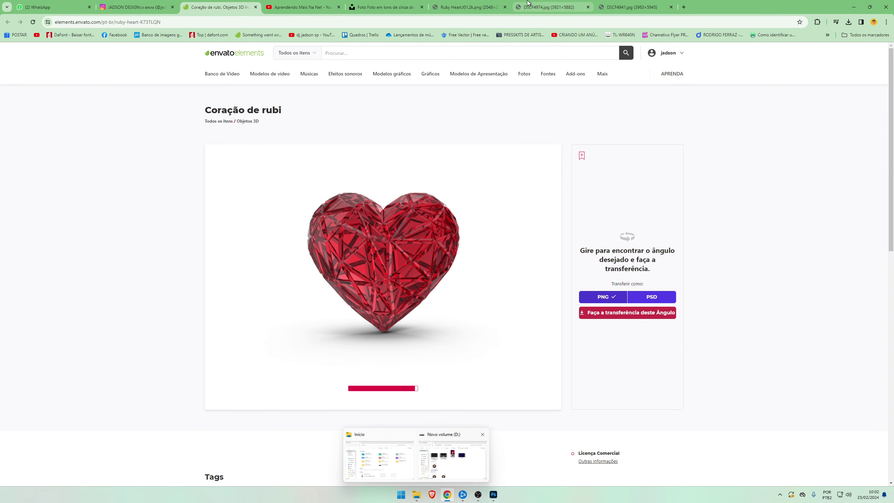
{"action": "left_click", "coordinate": [549, 3]}
{"action": "left_click", "coordinate": [192, 3]}
- Open Bloco de notas and write "pngwing" in a blank note
{"action": "left_click", "coordinate": [401, 495]}
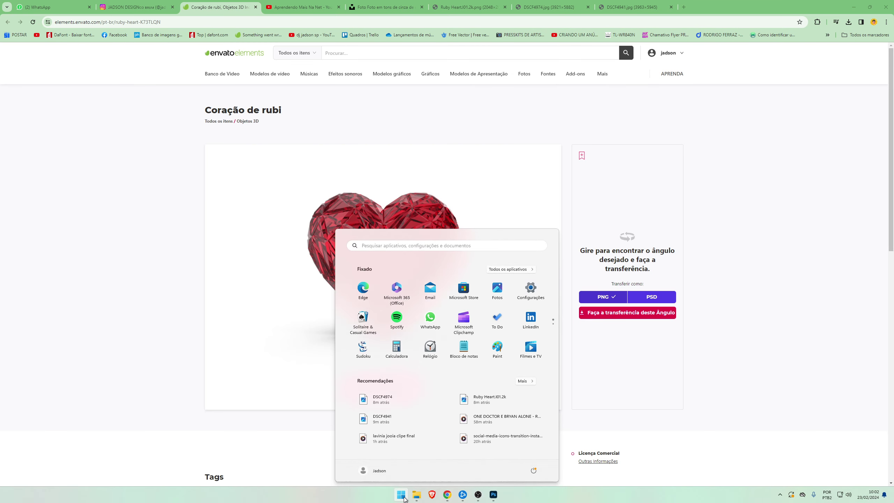
{"action": "type", "text": "blo"}
{"action": "key", "text": "Return"}
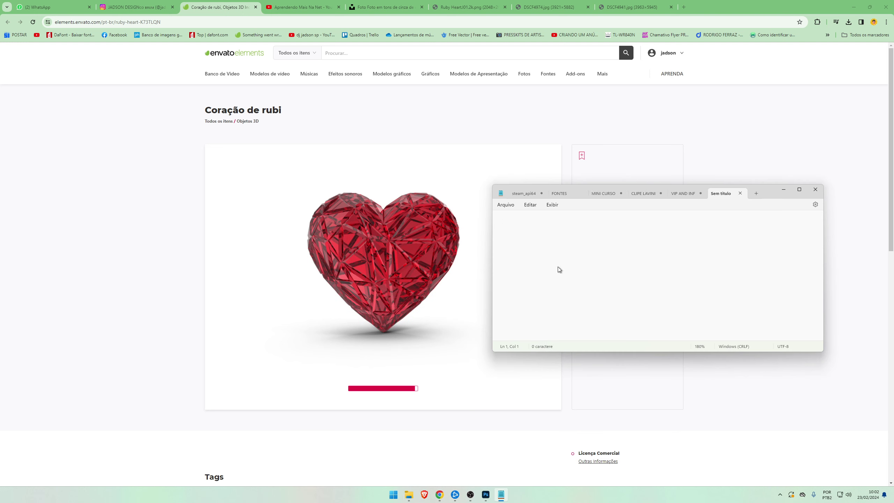
{"action": "type", "text": "pngwing"}
- Place the downloaded Ruby Heart PNG from the browser's downloads into the Photoshop document above the man
{"action": "left_click", "coordinate": [848, 22]}
{"action": "left_click_drag", "start_coordinate": [768, 53], "coordinate": [365, 179]}
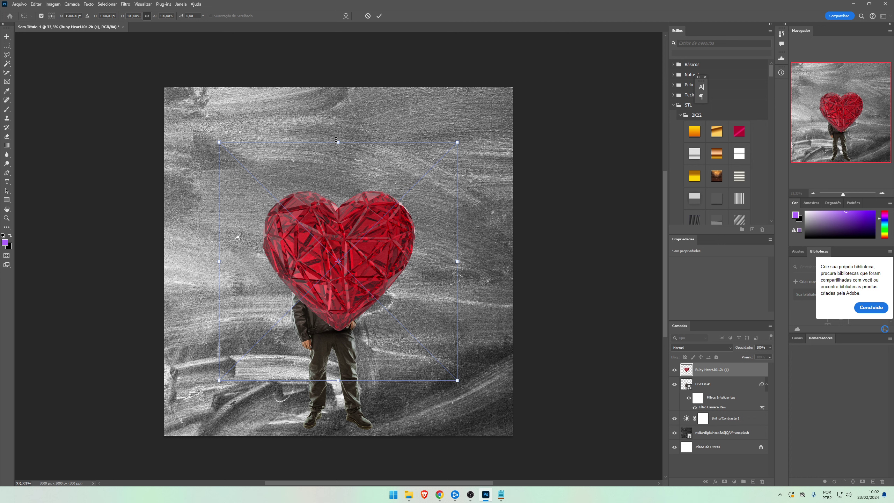
- Enlarge the placed ruby heart slightly, shift it up and left, and move its layer below the man's layer
{"action": "left_click_drag", "start_coordinate": [336, 140], "coordinate": [336, 121]}
{"action": "key", "text": "Return"}
{"action": "mouse_move", "coordinate": [371, 289]}
{"action": "left_mouse_down"}
{"action": "mouse_move", "coordinate": [364, 367]}
{"action": "mouse_move", "coordinate": [363, 281]}
{"action": "left_mouse_up"}
{"action": "left_click_drag", "start_coordinate": [722, 374], "coordinate": [726, 404]}
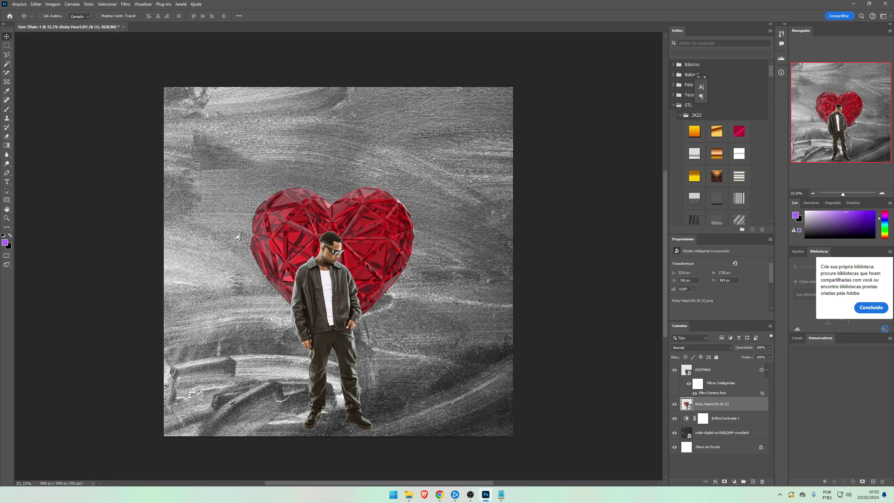
- Move the heart lower behind the man's body, and shift the man and heart up together
{"action": "left_click_drag", "start_coordinate": [368, 267], "coordinate": [375, 299]}
{"action": "left_click_drag", "start_coordinate": [367, 352], "coordinate": [379, 394]}
{"action": "left_click", "coordinate": [726, 370], "text": "ctrl"}
{"action": "left_click_drag", "start_coordinate": [430, 359], "coordinate": [428, 319]}
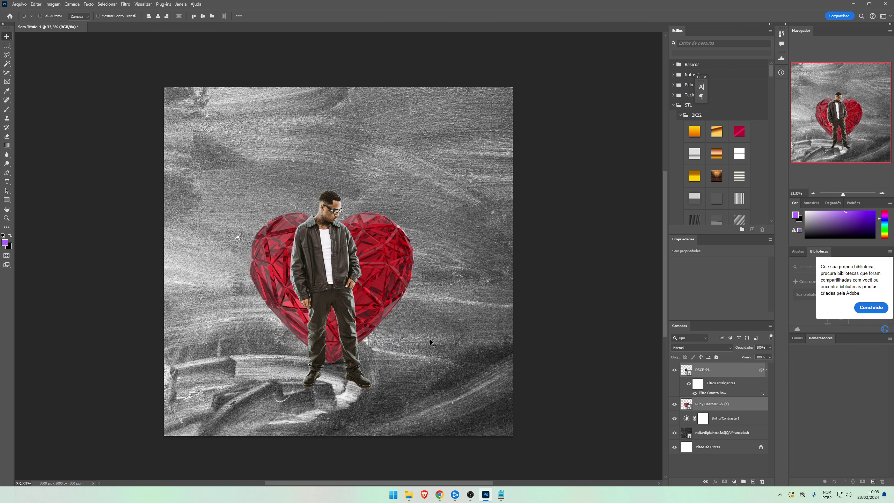
- Reposition the man slightly left in front of the heart, and shift the man and heart slightly down together
{"action": "left_click_drag", "start_coordinate": [366, 316], "coordinate": [338, 332]}
{"action": "left_click", "coordinate": [688, 371]}
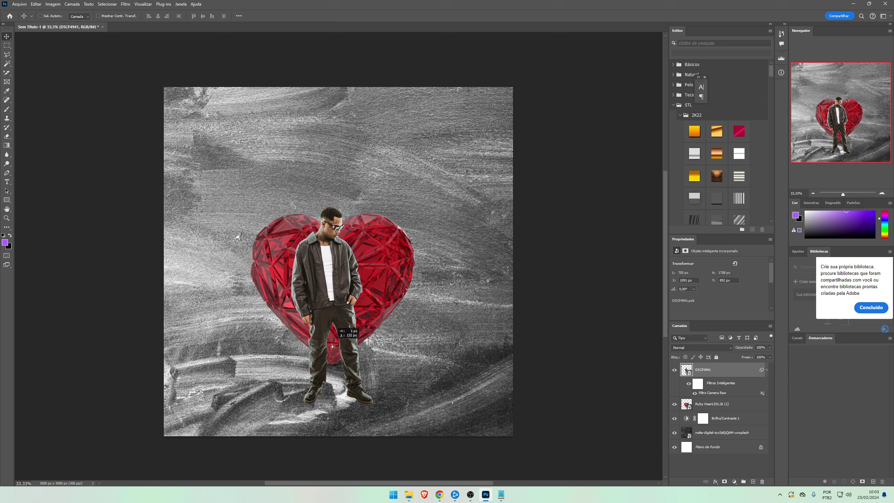
{"action": "left_click_drag", "start_coordinate": [354, 376], "coordinate": [334, 364]}
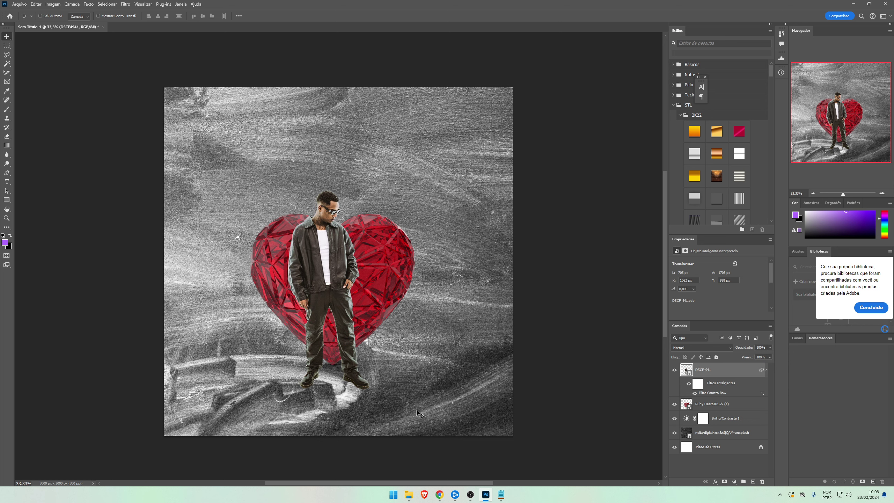
{"action": "left_click", "coordinate": [729, 403], "text": "ctrl"}
{"action": "left_click_drag", "start_coordinate": [379, 338], "coordinate": [379, 347]}
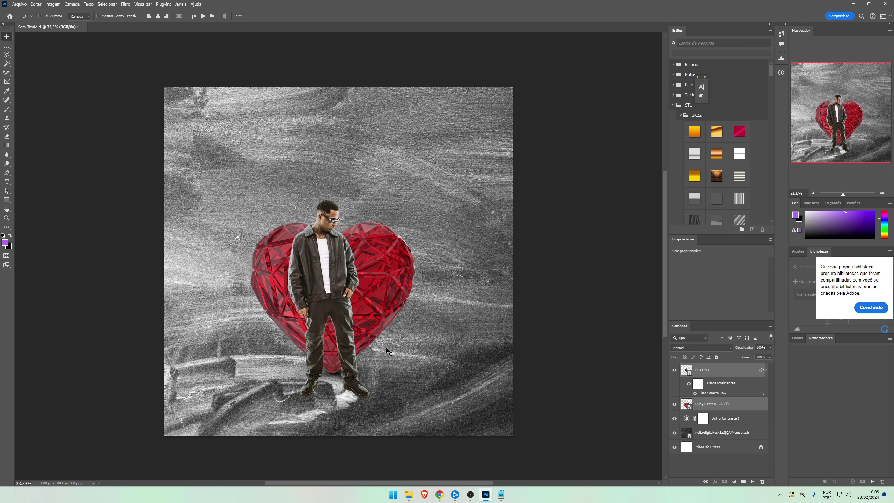
- Hide the man's layer and nudge the ruby heart slightly right toward the canvas centre
{"action": "left_click", "coordinate": [666, 369]}
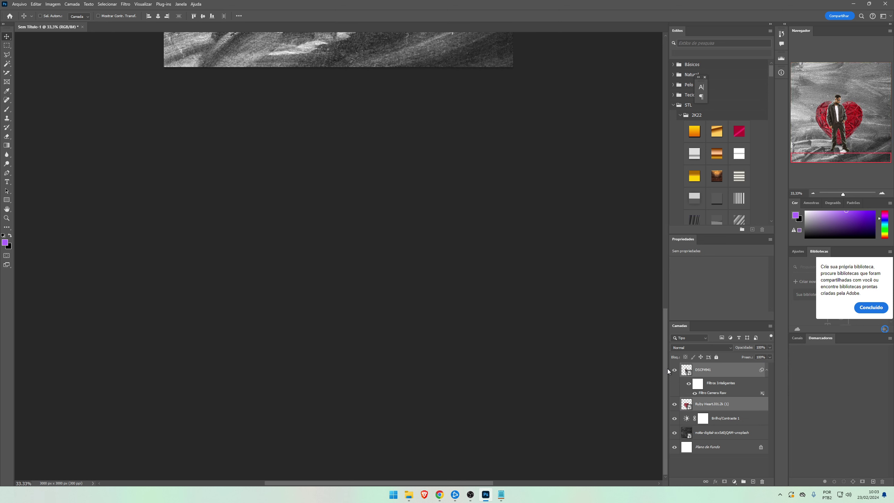
{"action": "left_click_drag", "start_coordinate": [666, 369], "coordinate": [670, 322]}
{"action": "scroll", "coordinate": [671, 321], "scroll_direction": "up", "scroll_amount": 4}
{"action": "left_click", "coordinate": [682, 371]}
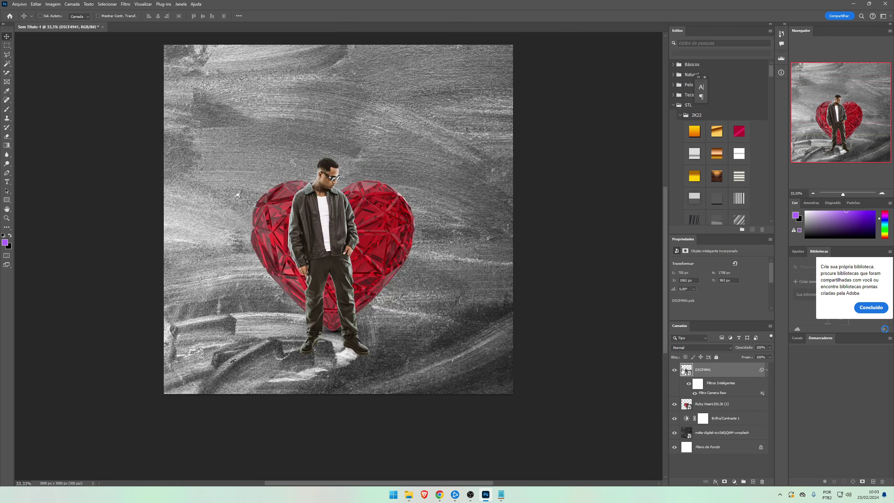
{"action": "left_click", "coordinate": [674, 370]}
{"action": "left_click", "coordinate": [701, 404]}
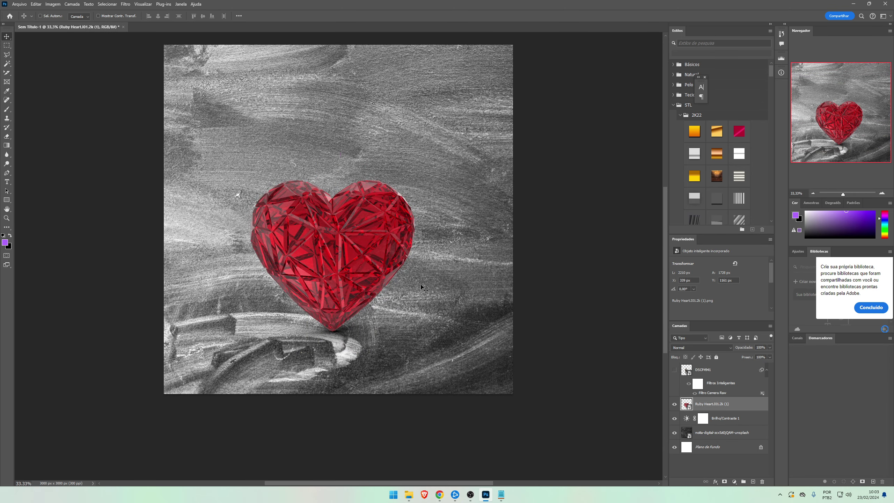
{"action": "left_click_drag", "start_coordinate": [424, 286], "coordinate": [431, 287]}
- Duplicate the Brilho/Contraste 1 adjustment layer to brighten the chalkboard background further
{"action": "left_click", "coordinate": [687, 418]}
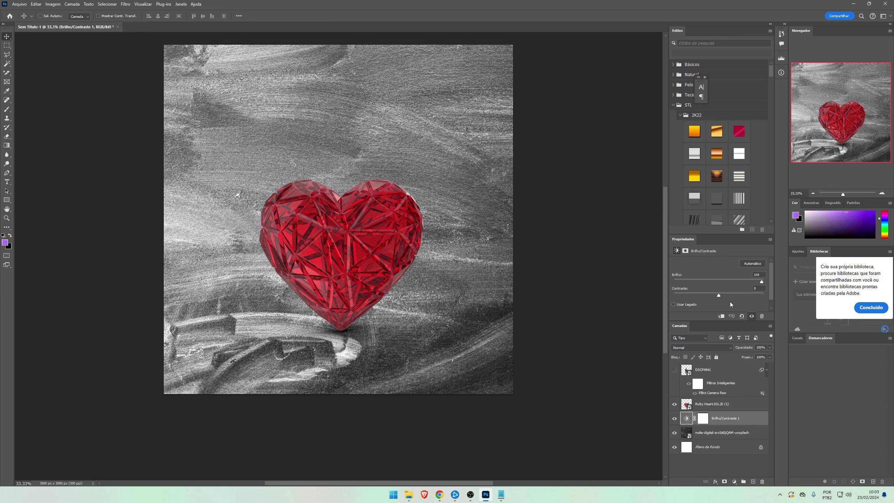
{"action": "left_click", "coordinate": [676, 418]}
{"action": "left_click", "coordinate": [675, 418]}
{"action": "key", "text": "ctrl+j"}
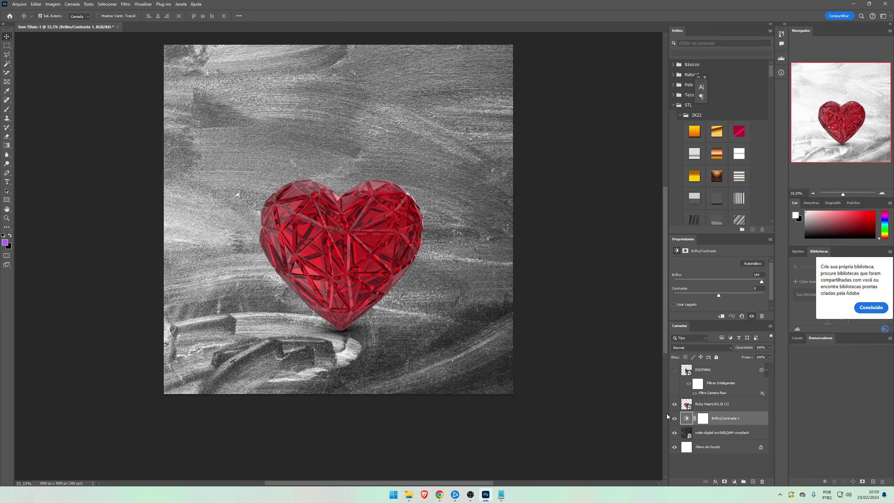
{"action": "key", "text": "ctrl+j"}
{"action": "scroll", "coordinate": [523, 352], "scroll_direction": "up", "scroll_amount": 1}
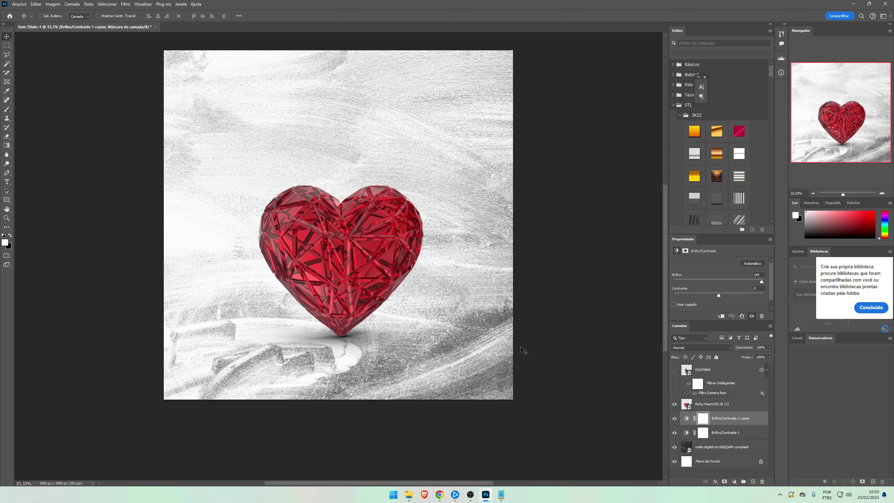
- Toggle the visibility of the Brilho/Contraste layers and the heart layer to compare the background with and without them
{"action": "left_click", "coordinate": [676, 419]}
{"action": "left_click", "coordinate": [677, 419]}
{"action": "left_click", "coordinate": [675, 433]}
{"action": "left_click", "coordinate": [675, 433]}
{"action": "left_click", "coordinate": [675, 433]}
{"action": "left_click", "coordinate": [675, 433]}
{"action": "left_click", "coordinate": [675, 433]}
{"action": "left_click", "coordinate": [674, 432]}
{"action": "left_click", "coordinate": [675, 433]}
{"action": "left_click", "coordinate": [675, 433]}
{"action": "left_click", "coordinate": [675, 432]}
{"action": "left_click", "coordinate": [674, 432]}
{"action": "left_click", "coordinate": [696, 406]}
{"action": "left_click", "coordinate": [675, 405]}
{"action": "left_click", "coordinate": [675, 404]}
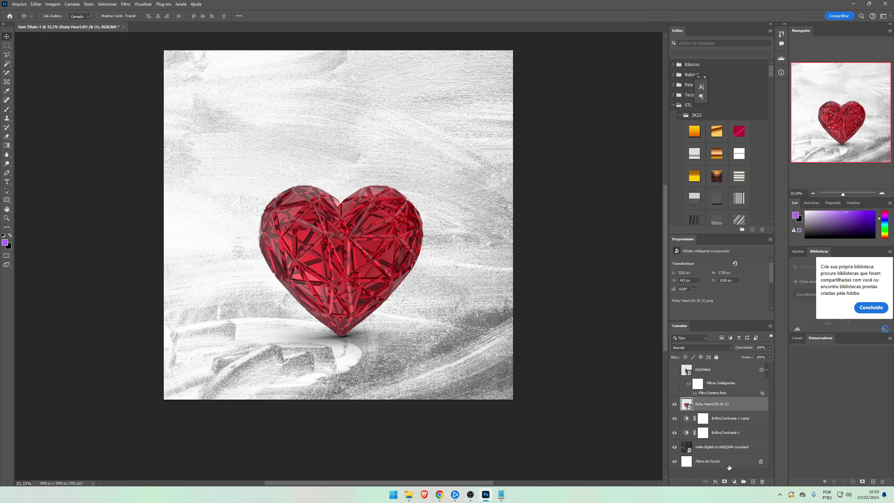
- Add an Exposição adjustment layer directly below the heart and lower its exposure until the background is almost black
{"action": "left_click", "coordinate": [734, 481]}
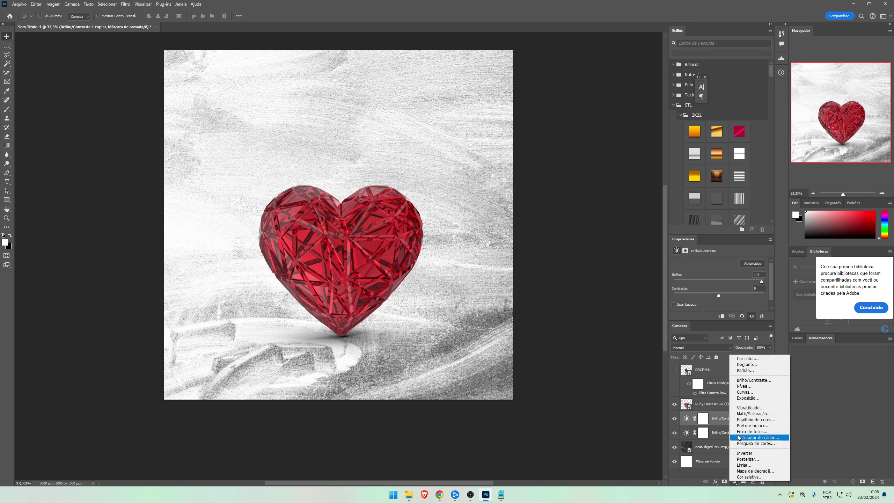
{"action": "left_click", "coordinate": [756, 397]}
{"action": "left_click_drag", "start_coordinate": [719, 280], "coordinate": [685, 280]}
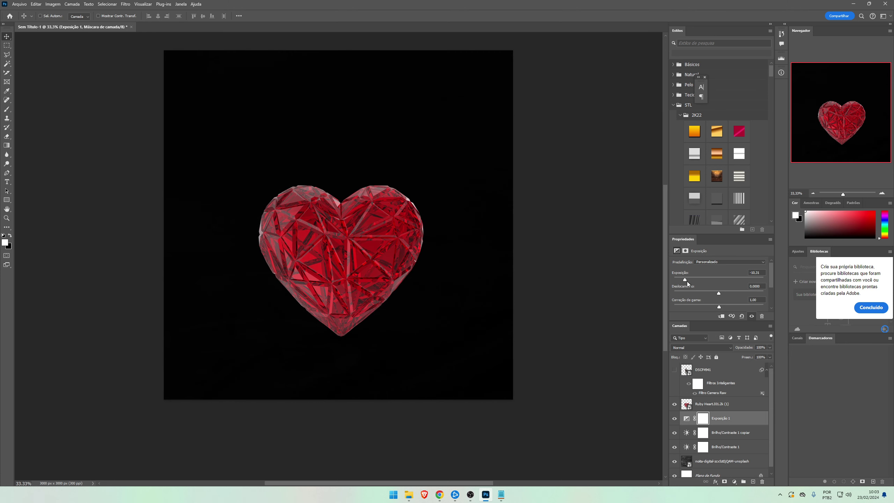
- Invert the Exposição 1 layer mask to black to hide the darkening
{"action": "left_click", "coordinate": [704, 421]}
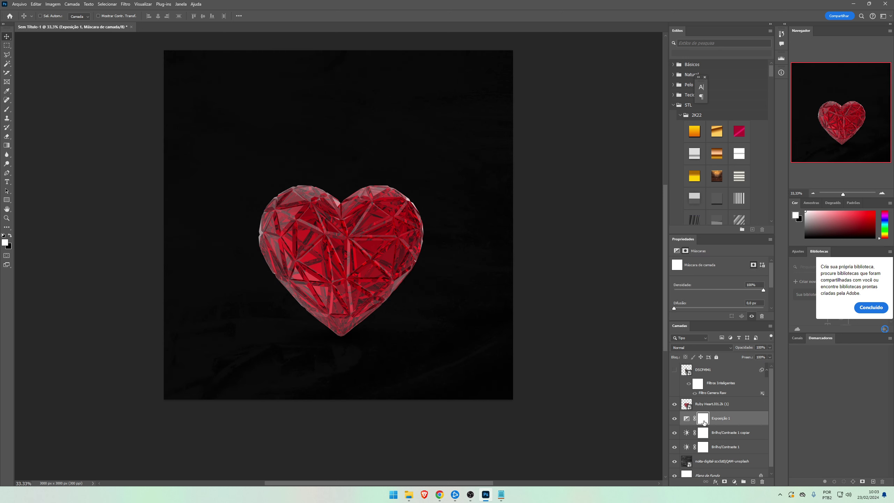
{"action": "left_click", "coordinate": [702, 445]}
{"action": "left_click", "coordinate": [703, 433]}
{"action": "left_click", "coordinate": [704, 421]}
{"action": "key", "text": "ctrl+i"}
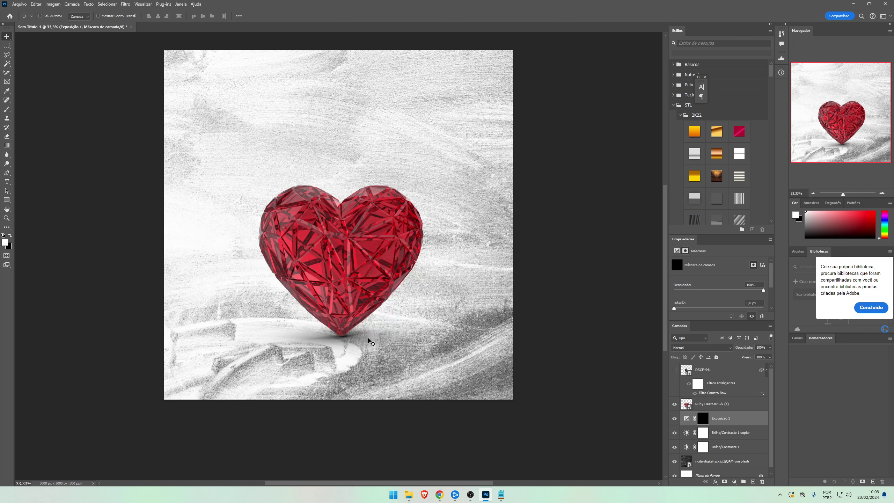
{"action": "key", "text": "b"}
{"action": "left_click_drag", "start_coordinate": [381, 327], "coordinate": [326, 330]}
{"action": "key", "text": "ctrl+z"}
{"action": "left_click_drag", "start_coordinate": [474, 327], "coordinate": [211, 327]}
{"action": "key", "text": "ctrl+z"}
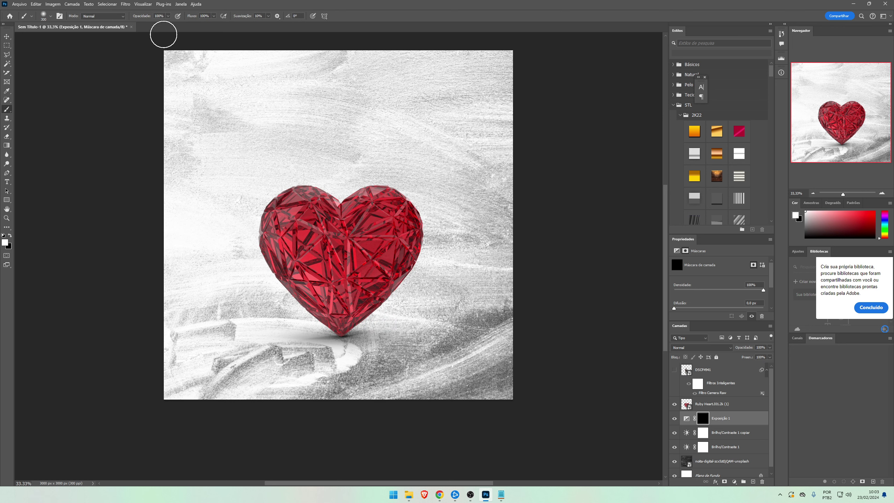
- Set the Brush tool's opacity and flow to 43%
{"action": "left_click", "coordinate": [168, 16]}
{"action": "left_click", "coordinate": [214, 16]}
{"action": "left_click_drag", "start_coordinate": [215, 24], "coordinate": [201, 28]}
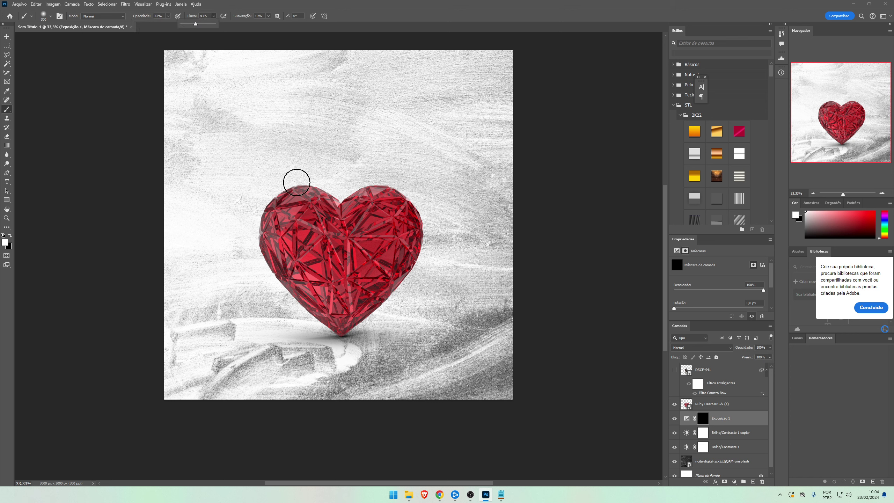
- Flatten the soft round brush tip into a thin horizontal ellipse and enlarge it to 2200 px
{"action": "right_click", "coordinate": [296, 182]}
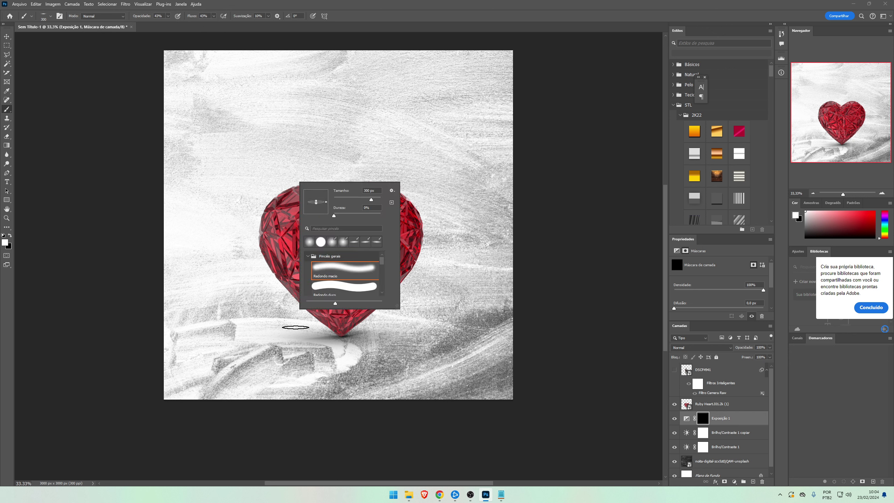
{"action": "left_click", "coordinate": [530, 31]}
{"action": "key", "text": "bracketright"}
{"action": "key", "text": "bracketright"}
{"action": "key", "text": "bracketright"}
{"action": "key", "text": "bracketright"}
{"action": "key", "text": "bracketright"}
{"action": "key", "text": "bracketright"}
{"action": "key", "text": "bracketright"}
{"action": "key", "text": "bracketright"}
{"action": "key", "text": "bracketright"}
{"action": "key", "text": "bracketright"}
{"action": "key", "text": "bracketright"}
{"action": "key", "text": "bracketright"}
{"action": "key", "text": "bracketright"}
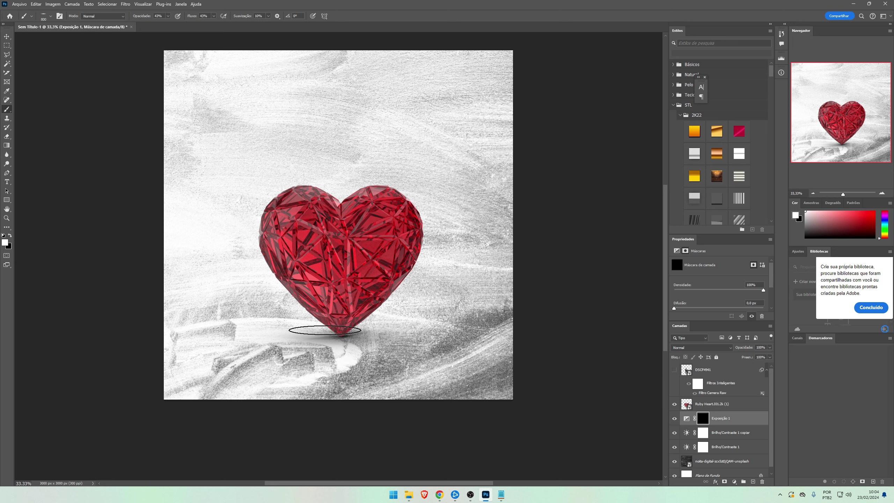
{"action": "key", "text": "bracketright"}
{"action": "key", "text": "bracketright"}
{"action": "key", "text": "bracketright"}
{"action": "key", "text": "bracketright"}
- Select the canvas area below the heart's lower part with a rectangular marquee and paint white on the Exposição mask along its upper edge
{"action": "left_click", "coordinate": [6, 46]}
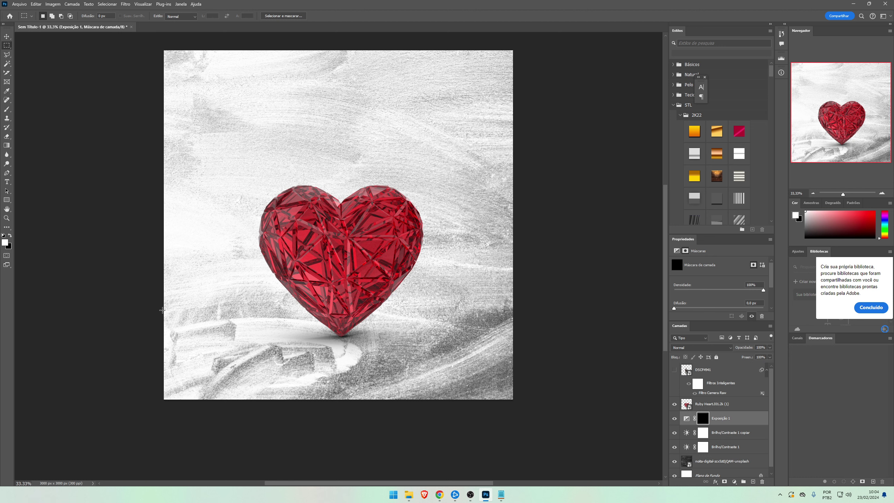
{"action": "left_click_drag", "start_coordinate": [162, 303], "coordinate": [563, 405]}
{"action": "key", "text": "b"}
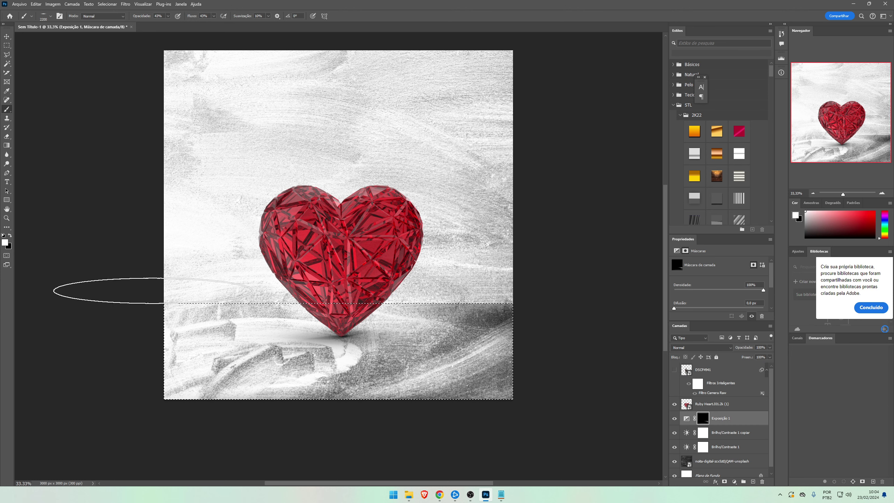
{"action": "left_click_drag", "start_coordinate": [155, 293], "coordinate": [184, 295]}
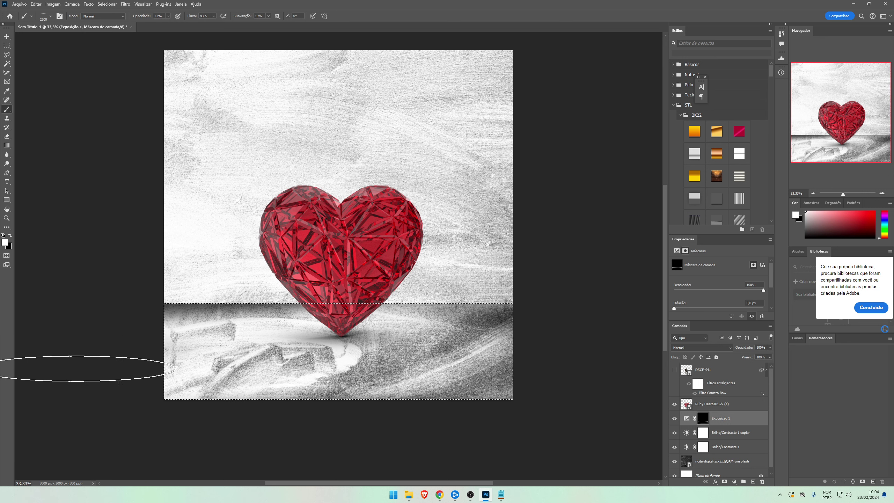
{"action": "left_click", "coordinate": [259, 357]}
{"action": "key", "text": "ctrl+z"}
{"action": "left_click", "coordinate": [312, 345]}
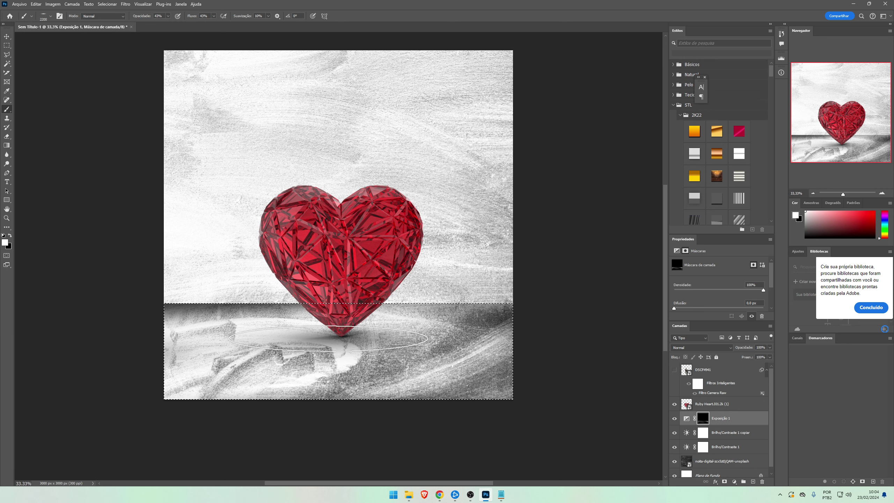
{"action": "key", "text": "ctrl+z"}
- Paint a horizontal shadow beneath the heart's tip on the Exposição mask and clear the selection
{"action": "mouse_move", "coordinate": [337, 336]}
{"action": "left_mouse_down"}
{"action": "mouse_move", "coordinate": [245, 339]}
{"action": "mouse_move", "coordinate": [500, 341]}
{"action": "left_mouse_up"}
{"action": "key", "text": "w"}
{"action": "key", "text": "ctrl+d"}
{"action": "key", "text": "v"}
{"action": "left_click_drag", "start_coordinate": [454, 267], "coordinate": [458, 332]}
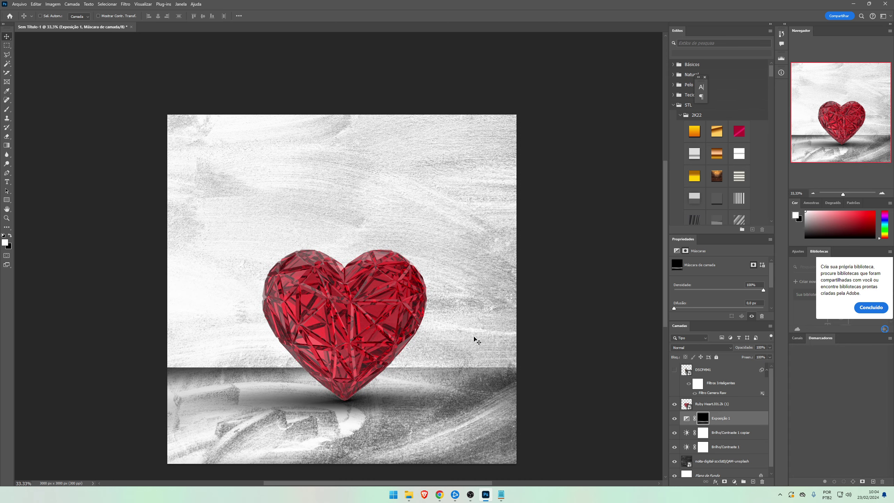
- Fade the hard floor line on both sides of the heart with the Eraser on the Exposição mask
{"action": "key", "text": "e"}
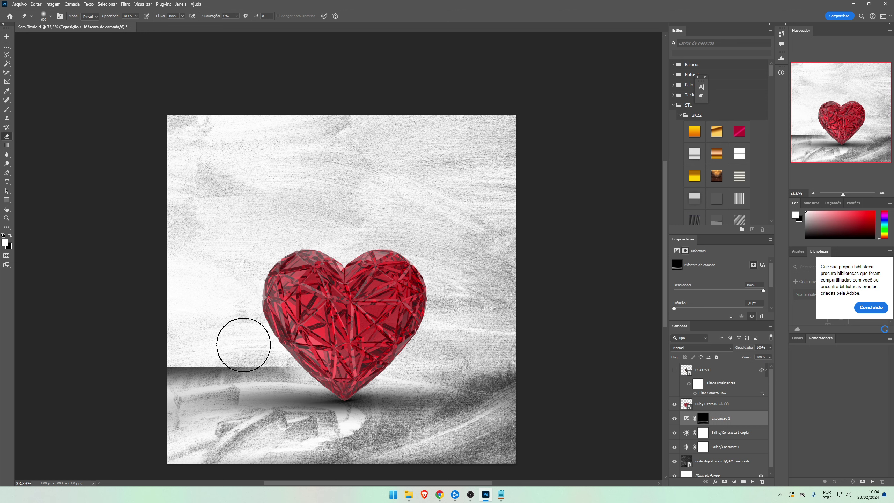
{"action": "scroll", "coordinate": [251, 341], "scroll_direction": "down", "scroll_amount": 1}
{"action": "left_click_drag", "start_coordinate": [260, 339], "coordinate": [153, 340]}
{"action": "key", "text": "v"}
{"action": "left_click_drag", "start_coordinate": [302, 297], "coordinate": [303, 289]}
- Brush over the floor beneath the heart's tip on the Exposição mask to strengthen the shadow
{"action": "key", "text": "b"}
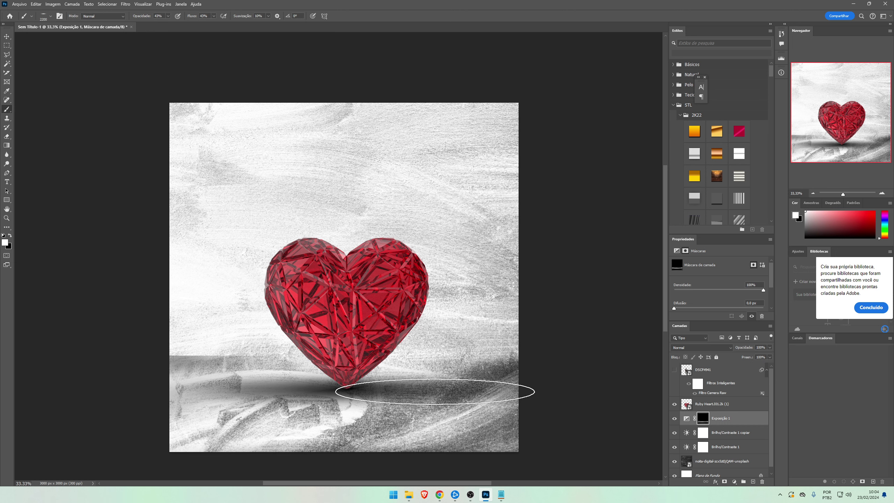
{"action": "left_click", "coordinate": [256, 404]}
{"action": "key", "text": "ctrl+z"}
{"action": "left_click_drag", "start_coordinate": [270, 401], "coordinate": [380, 392]}
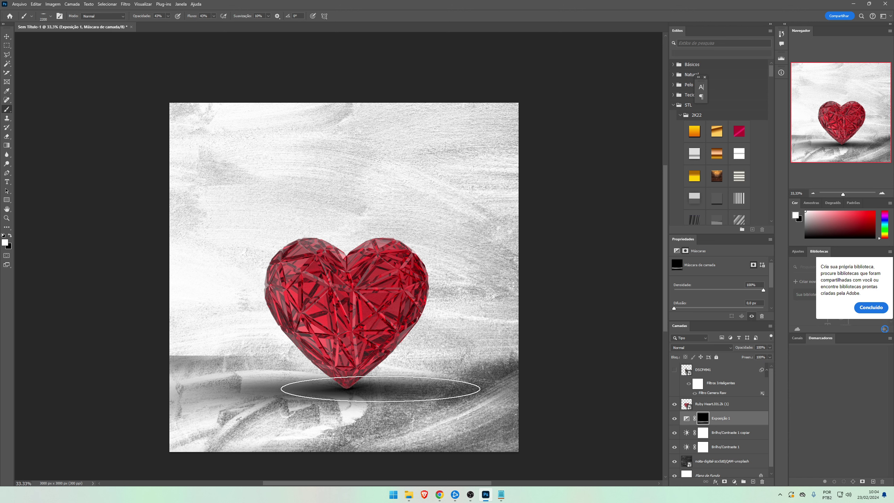
{"action": "key", "text": "v"}
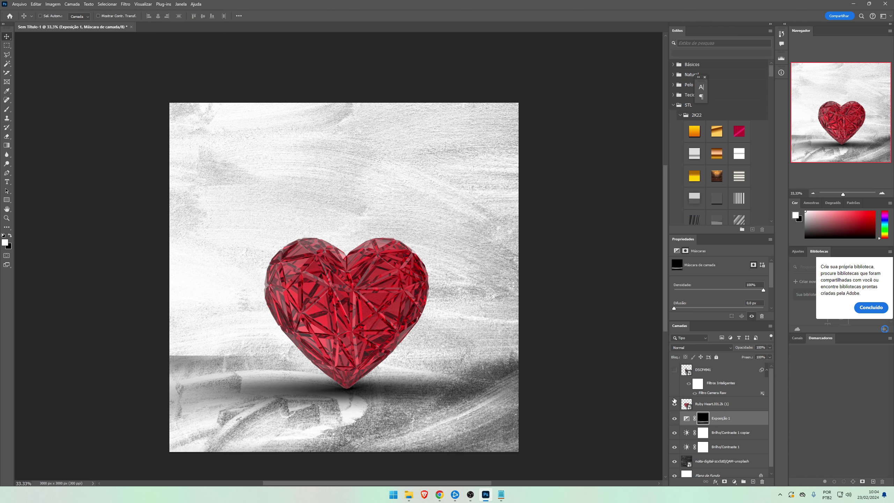
- Toggle the Exposição 1 layer's visibility to compare the floor with and without the shadow
{"action": "left_click", "coordinate": [675, 418]}
{"action": "left_click", "coordinate": [675, 418]}
{"action": "left_click", "coordinate": [675, 419]}
{"action": "left_click", "coordinate": [675, 419]}
- Show the man's layer again and move him slightly down and right in front of the heart
{"action": "left_click", "coordinate": [674, 370]}
{"action": "left_click", "coordinate": [689, 372]}
{"action": "left_click_drag", "start_coordinate": [384, 355], "coordinate": [395, 368]}
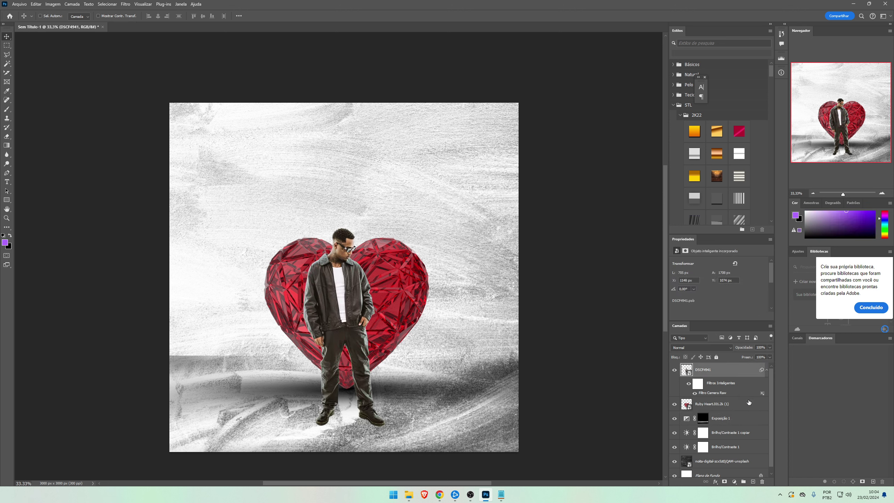
- Select the ruby heart layer and raise the heart slightly behind the man
{"action": "left_click", "coordinate": [747, 405]}
{"action": "left_click_drag", "start_coordinate": [406, 319], "coordinate": [402, 357]}
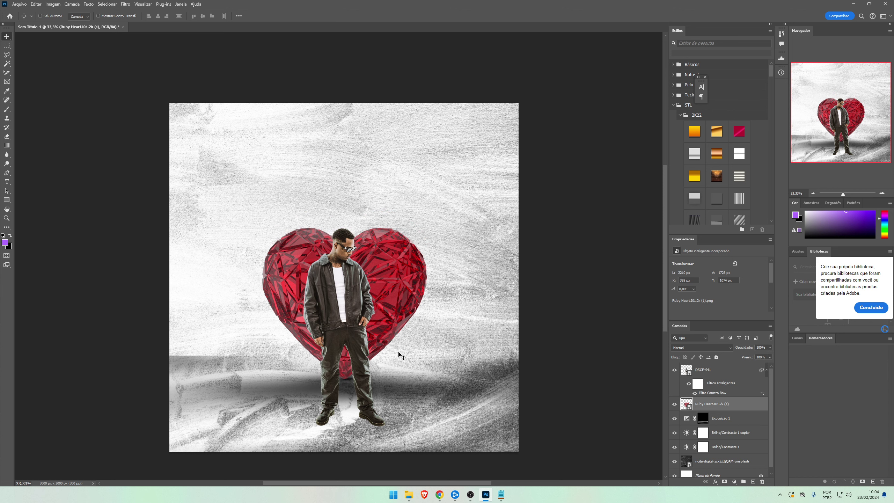
{"action": "left_click_drag", "start_coordinate": [386, 393], "coordinate": [391, 399]}
{"action": "mouse_move", "coordinate": [377, 355]}
{"action": "left_mouse_down"}
{"action": "mouse_move", "coordinate": [374, 335]}
{"action": "mouse_move", "coordinate": [374, 345]}
{"action": "left_mouse_up"}
- Create a new blank layer between the heart and the man, and set the foreground colour to ffffff
{"action": "left_click", "coordinate": [753, 481]}
{"action": "key", "text": "i"}
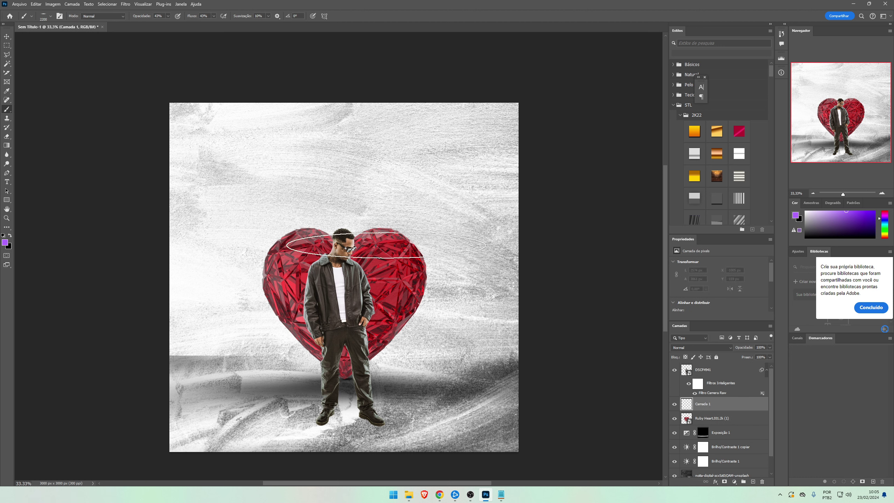
{"action": "left_click", "coordinate": [5, 242]}
{"action": "type", "text": "ffffff"}
{"action": "key", "text": "Return"}
- Paint a translucent white haze over the heart on the new layer with a 2000 px soft round brush
{"action": "key", "text": "b"}
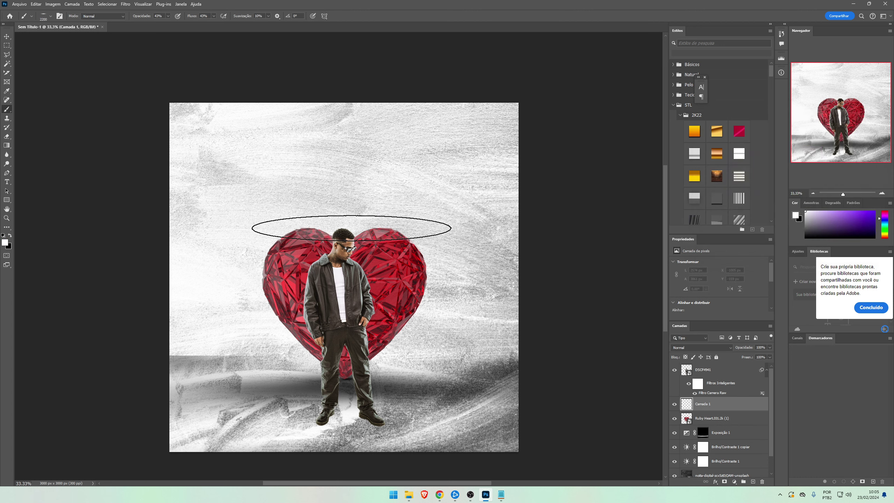
{"action": "right_click", "coordinate": [352, 227]}
{"action": "double_click", "coordinate": [394, 317]}
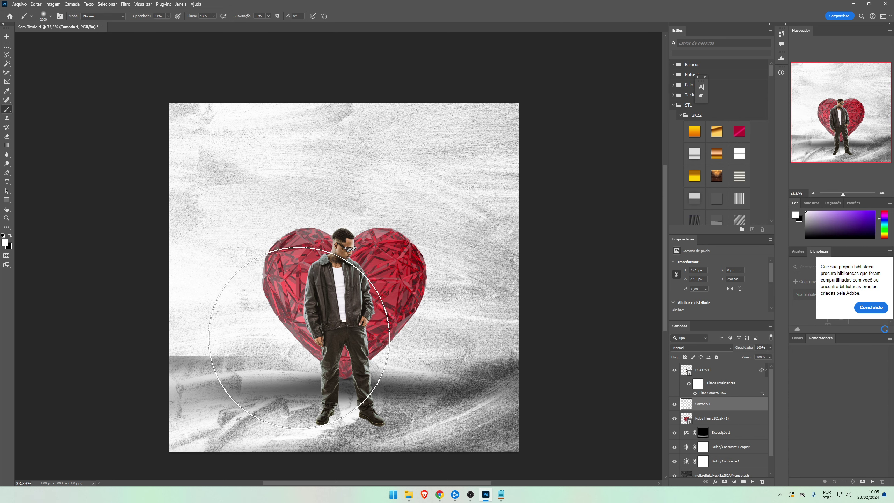
{"action": "mouse_move", "coordinate": [384, 327]}
{"action": "left_mouse_down"}
{"action": "mouse_move", "coordinate": [373, 299]}
{"action": "mouse_move", "coordinate": [484, 275]}
{"action": "mouse_move", "coordinate": [516, 353]}
{"action": "mouse_move", "coordinate": [222, 301]}
{"action": "left_mouse_up"}
{"action": "key", "text": "v"}
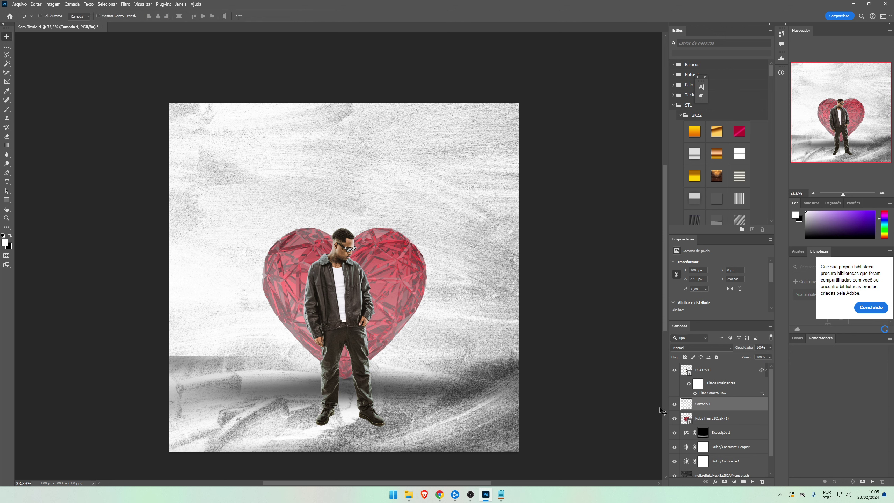
- Erase some of the white haze over the upper heart beside the man with a soft eraser
{"action": "left_click", "coordinate": [675, 404]}
{"action": "left_click", "coordinate": [675, 404]}
{"action": "key", "text": "e"}
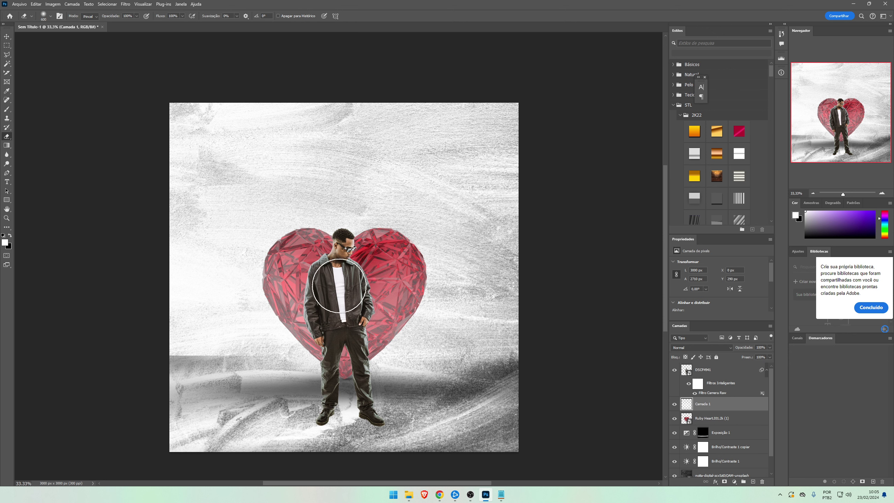
{"action": "mouse_move", "coordinate": [359, 274]}
{"action": "left_mouse_down"}
{"action": "mouse_move", "coordinate": [366, 305]}
{"action": "mouse_move", "coordinate": [318, 299]}
{"action": "mouse_move", "coordinate": [311, 272]}
{"action": "mouse_move", "coordinate": [320, 318]}
{"action": "mouse_move", "coordinate": [402, 271]}
{"action": "left_mouse_up"}
{"action": "key", "text": "v"}
- Compare the composition with the haze layer and the man's layer switched off and on
{"action": "left_click", "coordinate": [674, 405]}
{"action": "left_click", "coordinate": [674, 405]}
{"action": "left_click", "coordinate": [675, 405]}
{"action": "left_click", "coordinate": [674, 405]}
{"action": "left_click", "coordinate": [674, 405]}
{"action": "left_click", "coordinate": [675, 405]}
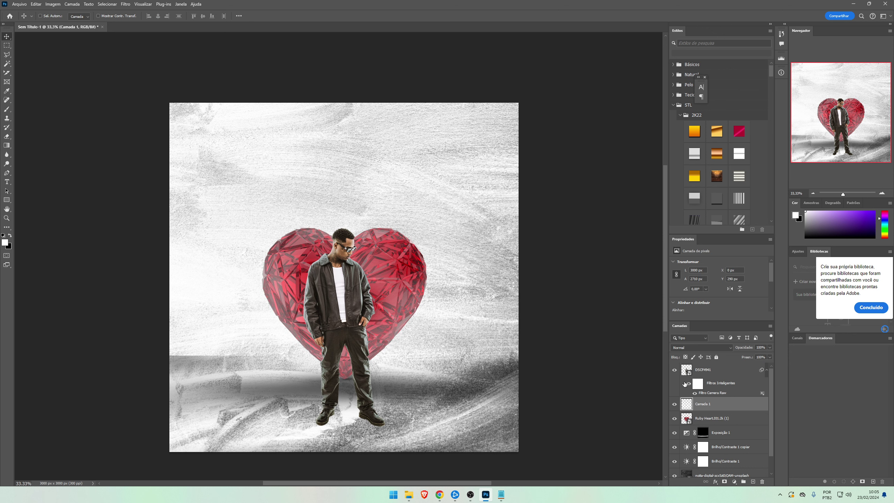
{"action": "scroll", "coordinate": [683, 401], "scroll_direction": "down", "scroll_amount": 1}
{"action": "left_click", "coordinate": [674, 384]}
{"action": "left_click", "coordinate": [674, 384]}
{"action": "left_click", "coordinate": [674, 383]}
{"action": "left_click", "coordinate": [674, 384]}
{"action": "left_click", "coordinate": [674, 384]}
{"action": "left_click", "coordinate": [674, 384]}
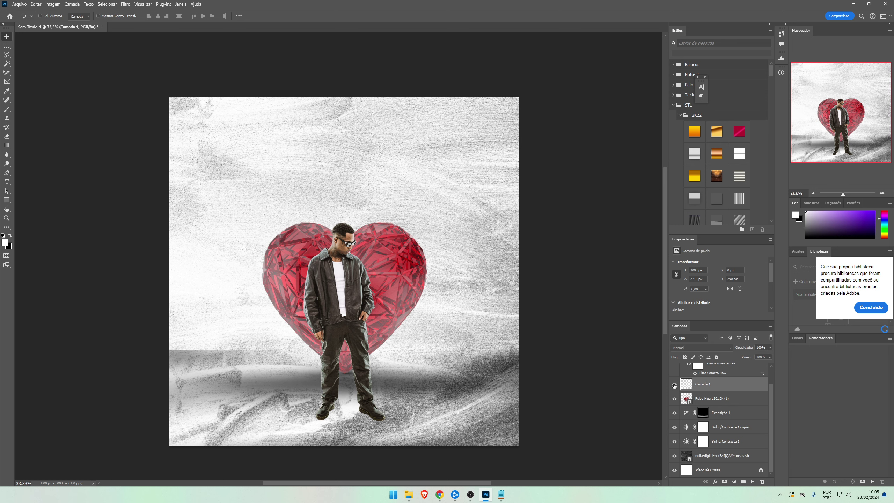
{"action": "left_click", "coordinate": [674, 384]}
{"action": "left_click", "coordinate": [674, 384]}
{"action": "left_click", "coordinate": [674, 385]}
{"action": "left_click", "coordinate": [675, 384]}
{"action": "left_click", "coordinate": [674, 384]}
{"action": "left_click", "coordinate": [675, 385]}
{"action": "left_click", "coordinate": [674, 384]}
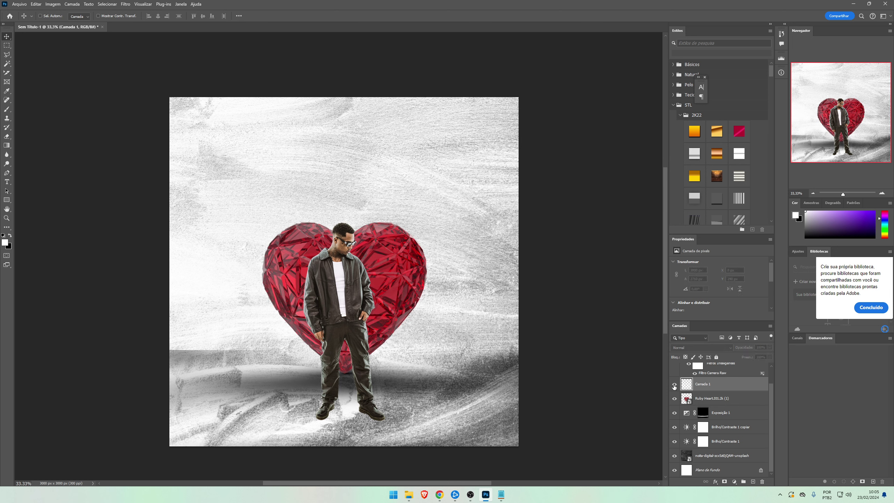
{"action": "scroll", "coordinate": [666, 410], "scroll_direction": "down", "scroll_amount": 1}
{"action": "scroll", "coordinate": [712, 409], "scroll_direction": "up", "scroll_amount": 1}
{"action": "left_click", "coordinate": [711, 372]}
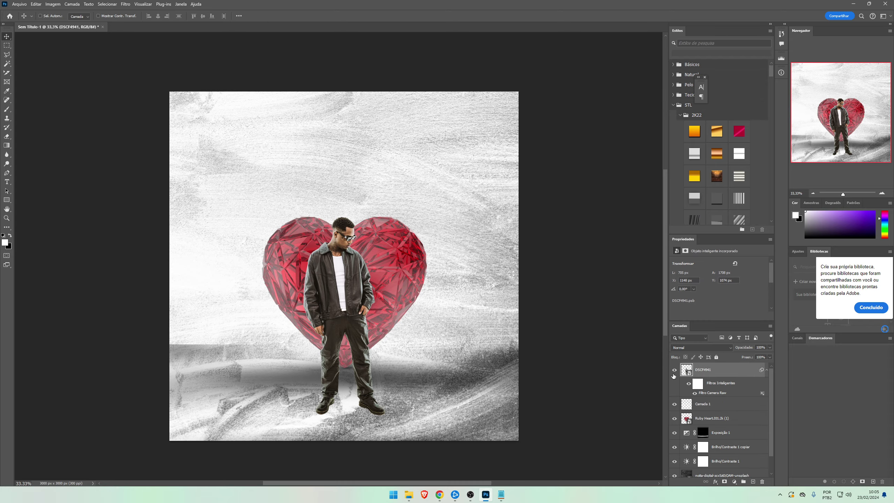
{"action": "left_click", "coordinate": [673, 373]}
{"action": "left_click", "coordinate": [674, 374]}
- Activate the Exposição 1 layer mask and flatten the soft round brush tip into an ellipse tilted 11° for shading around the shoes
{"action": "left_click", "coordinate": [709, 406]}
{"action": "left_click", "coordinate": [712, 447]}
{"action": "left_click", "coordinate": [703, 433]}
{"action": "key", "text": "b"}
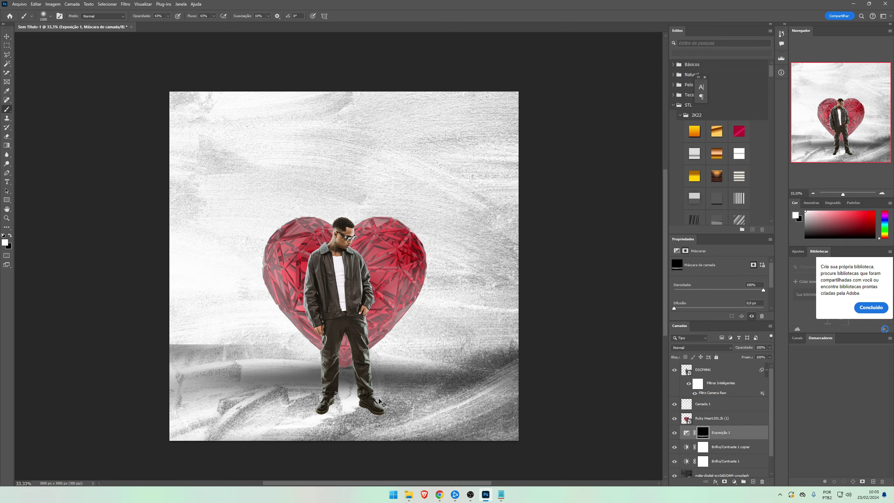
{"action": "key", "text": "ctrl+plus"}
{"action": "key", "text": "ctrl+plus"}
{"action": "key", "text": "ctrl+plus"}
{"action": "key", "text": "ctrl+plus"}
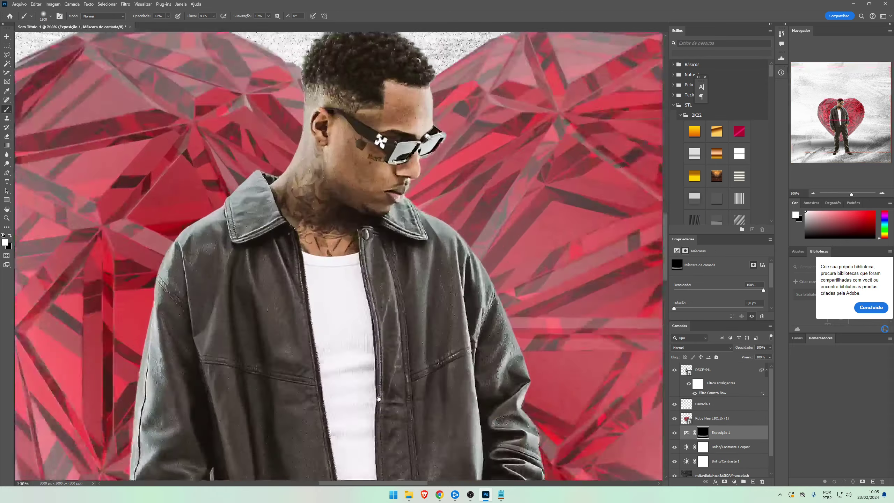
{"action": "left_click_drag", "start_coordinate": [379, 401], "coordinate": [353, 230]}
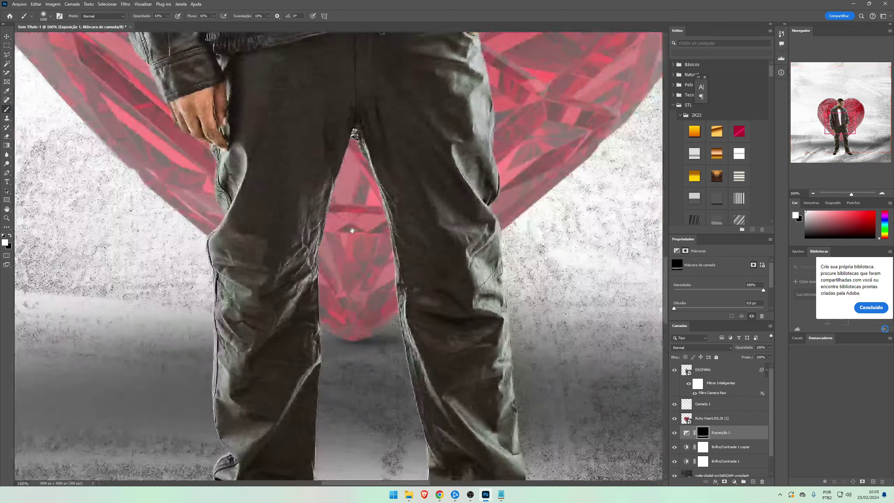
{"action": "scroll", "coordinate": [352, 229], "scroll_direction": "down", "scroll_amount": 5}
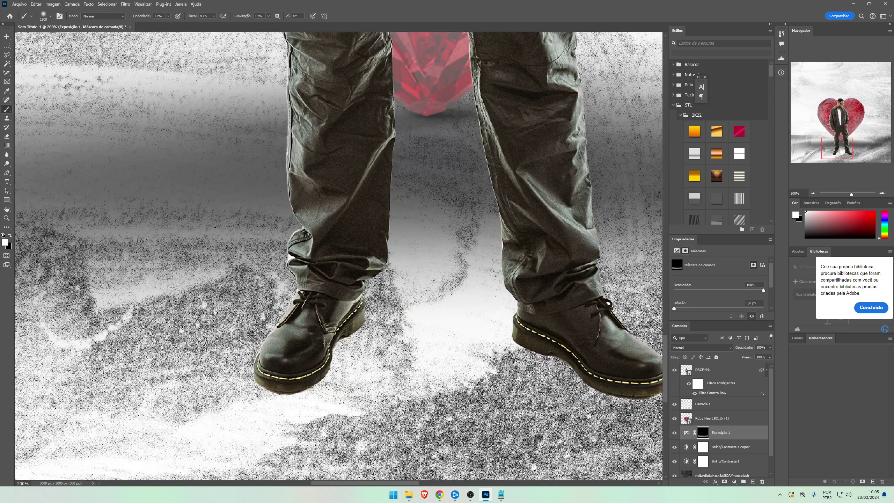
{"action": "right_click", "coordinate": [324, 344]}
{"action": "left_click_drag", "start_coordinate": [348, 368], "coordinate": [349, 370]}
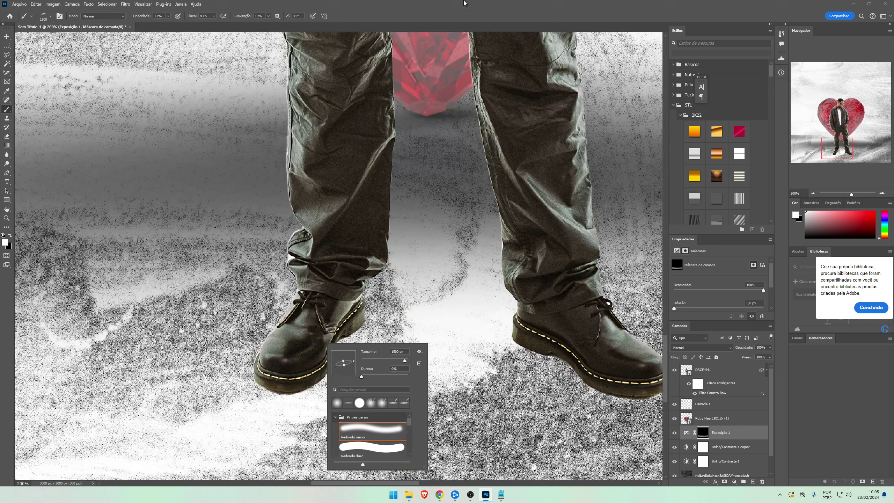
{"action": "left_click", "coordinate": [459, 3]}
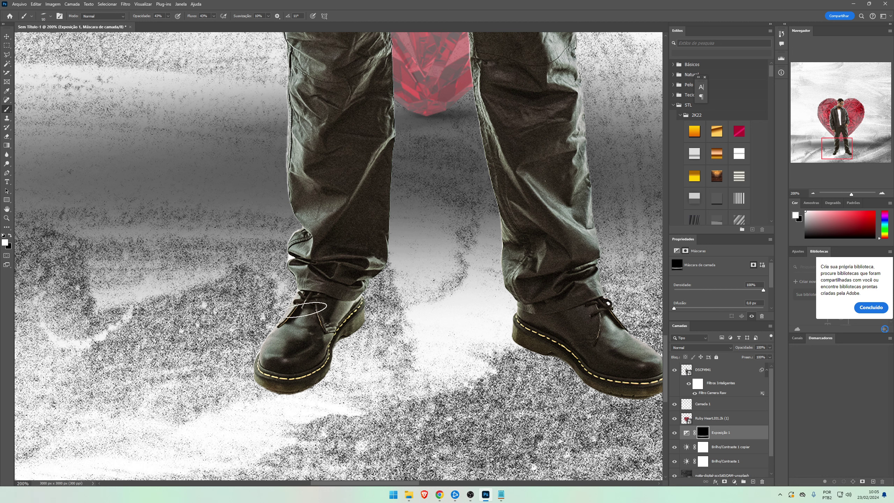
- Set the elliptical brush tip's angle to 4° and size it to match the sole of the man's shoe
{"action": "key", "text": "bracketright"}
{"action": "key", "text": "bracketright"}
{"action": "key", "text": "bracketright"}
{"action": "key", "text": "bracketright"}
{"action": "key", "text": "bracketright"}
{"action": "right_click", "coordinate": [321, 321]}
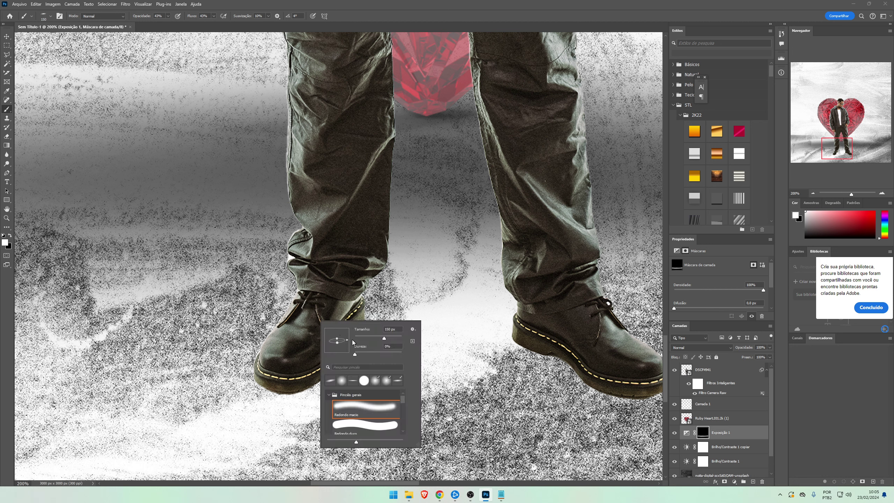
{"action": "left_click", "coordinate": [284, 384]}
{"action": "key", "text": "bracketleft"}
{"action": "key", "text": "bracketleft"}
{"action": "key", "text": "bracketleft"}
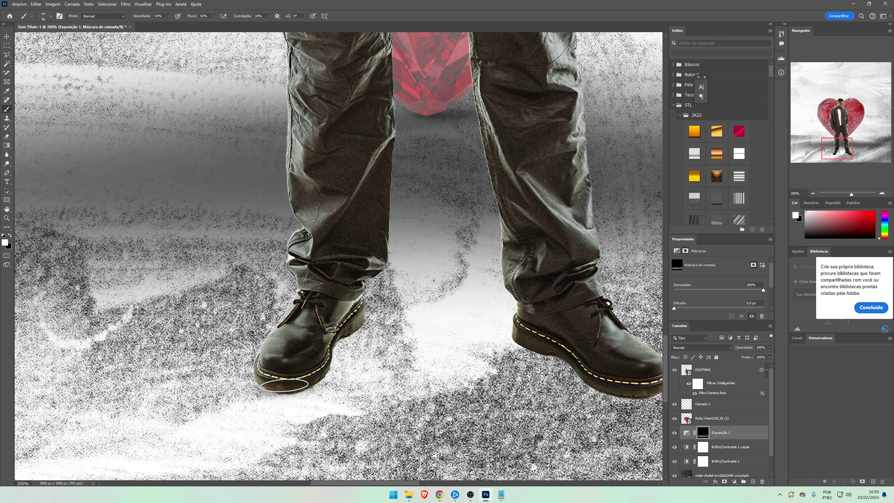
- Set the brush to 93% opacity and 91% flow, and paint a contact shadow along the sole of the left shoe
{"action": "left_click", "coordinate": [168, 16]}
{"action": "left_click", "coordinate": [214, 15]}
{"action": "left_click", "coordinate": [289, 383]}
{"action": "key", "text": "bracketleft"}
{"action": "mouse_move", "coordinate": [275, 388]}
{"action": "left_mouse_down"}
{"action": "mouse_move", "coordinate": [298, 389]}
{"action": "mouse_move", "coordinate": [287, 389]}
{"action": "left_mouse_up"}
{"action": "key", "text": "bracketleft"}
{"action": "key", "text": "bracketleft"}
{"action": "key", "text": "bracketleft"}
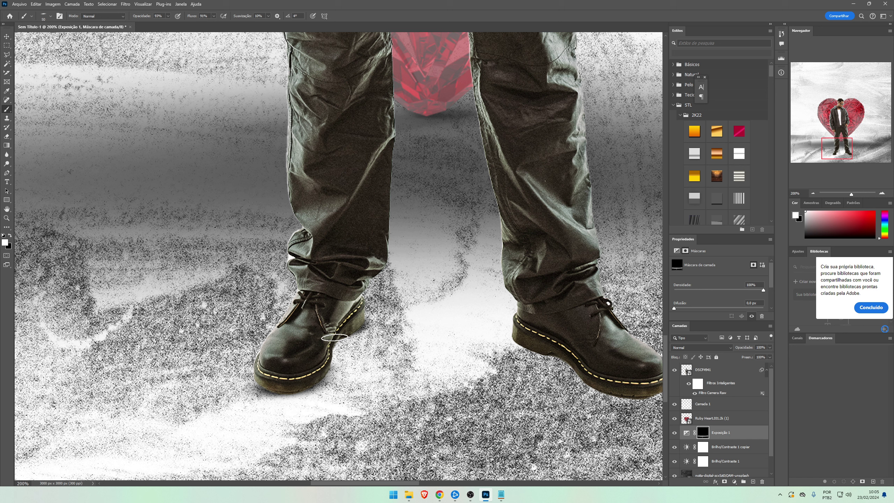
{"action": "mouse_move", "coordinate": [336, 338]}
{"action": "left_mouse_down"}
{"action": "mouse_move", "coordinate": [312, 355]}
{"action": "mouse_move", "coordinate": [304, 390]}
{"action": "left_mouse_up"}
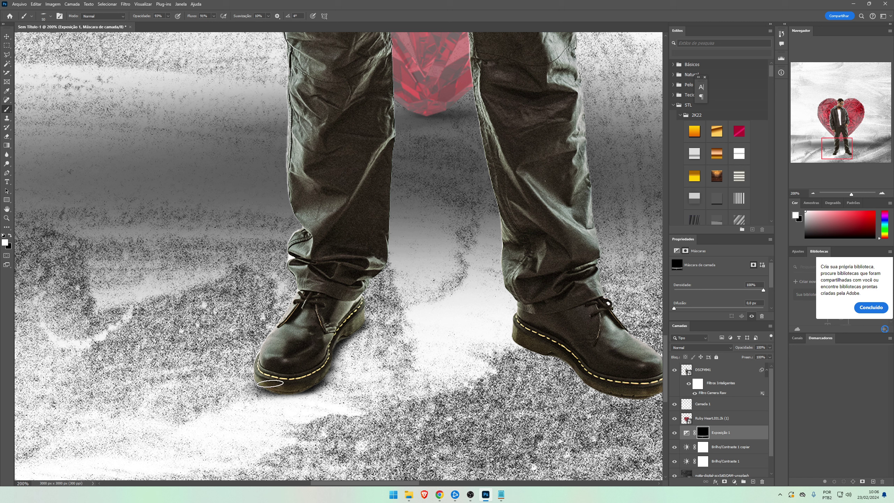
- Paint a matching contact shadow along the sole of the right shoe with a slightly larger brush
{"action": "key", "text": "bracketright"}
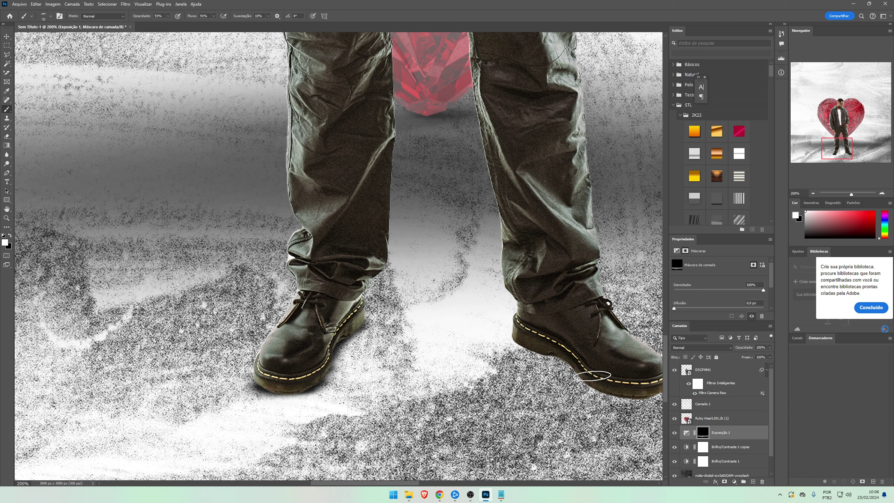
{"action": "mouse_move", "coordinate": [587, 370]}
{"action": "left_mouse_down"}
{"action": "mouse_move", "coordinate": [532, 344]}
{"action": "mouse_move", "coordinate": [639, 394]}
{"action": "mouse_move", "coordinate": [630, 395]}
{"action": "mouse_move", "coordinate": [647, 387]}
{"action": "left_mouse_up"}
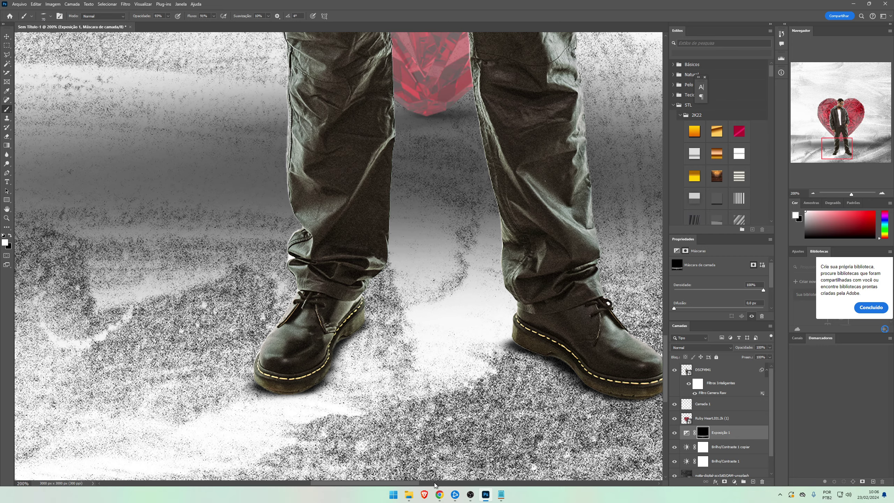
{"action": "left_click_drag", "start_coordinate": [411, 484], "coordinate": [432, 483]}
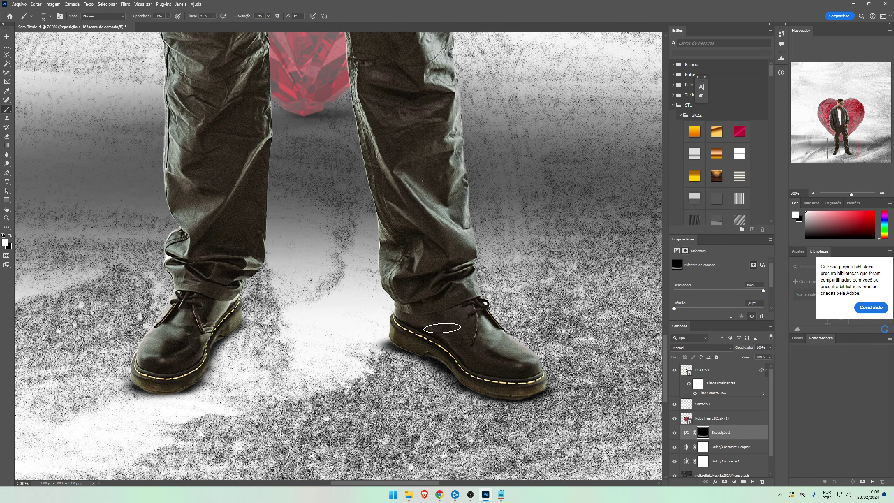
- Enlarge the elliptical brush to 500 px and lower it to 53% opacity and 51% flow
{"action": "key", "text": "bracketright"}
{"action": "key", "text": "bracketright"}
{"action": "key", "text": "bracketright"}
{"action": "key", "text": "bracketright"}
{"action": "key", "text": "bracketright"}
{"action": "key", "text": "bracketright"}
{"action": "key", "text": "bracketright"}
{"action": "key", "text": "bracketright"}
{"action": "key", "text": "bracketright"}
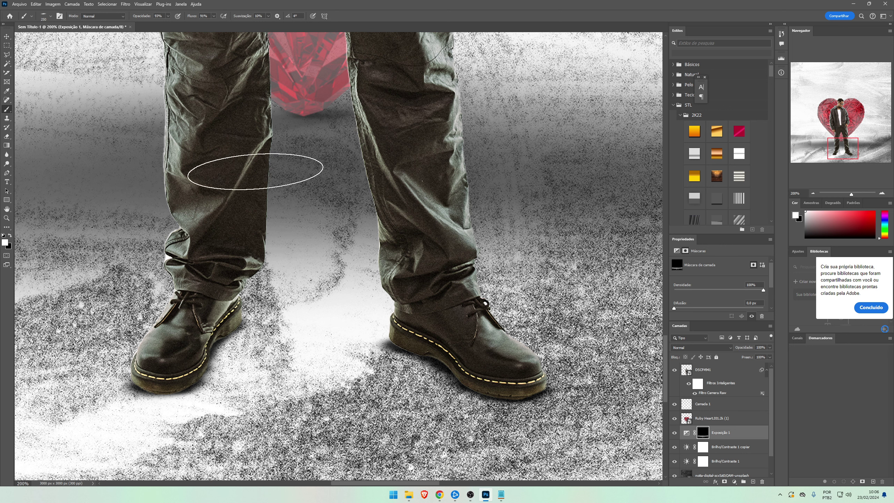
{"action": "left_click", "coordinate": [214, 16]}
{"action": "left_click_drag", "start_coordinate": [202, 28], "coordinate": [187, 27]}
{"action": "right_click", "coordinate": [330, 311]}
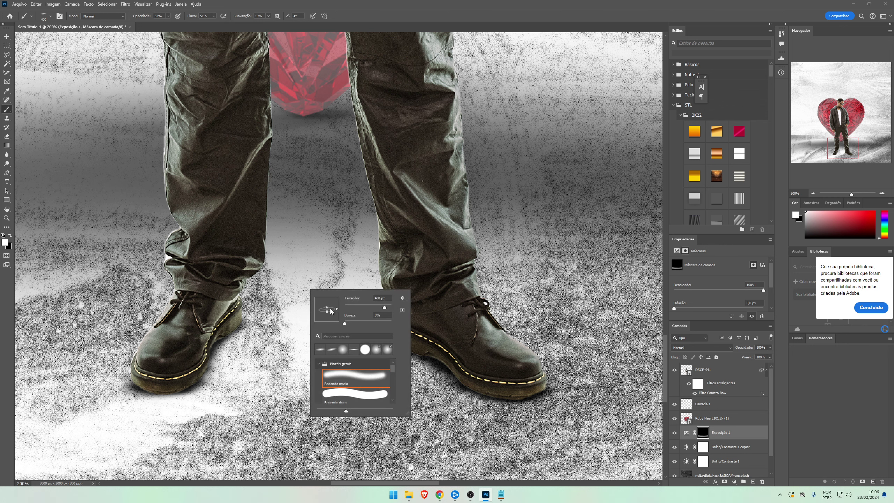
{"action": "left_click_drag", "start_coordinate": [338, 308], "coordinate": [337, 309]}
{"action": "left_click", "coordinate": [302, 335]}
{"action": "key", "text": "bracketright"}
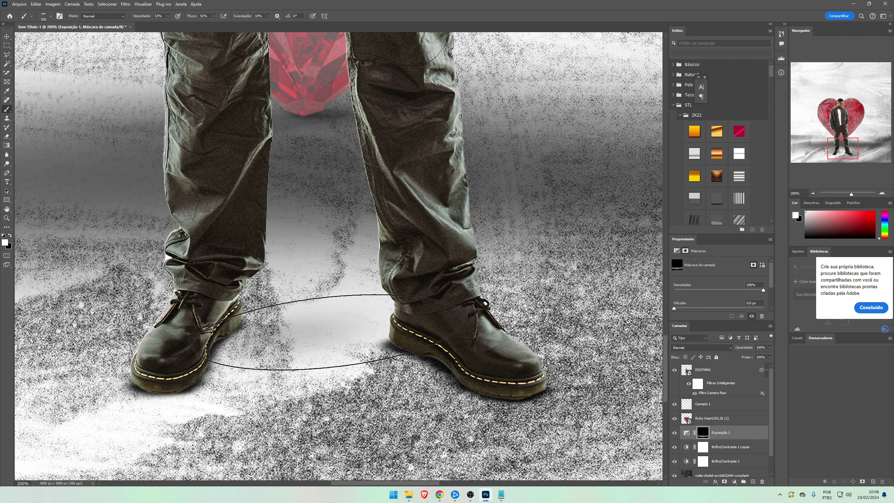
- Level the elliptical brush tip to 0° and paint a soft shadow on the floor between the shoes
{"action": "right_click", "coordinate": [327, 333]}
{"action": "left_click", "coordinate": [321, 342]}
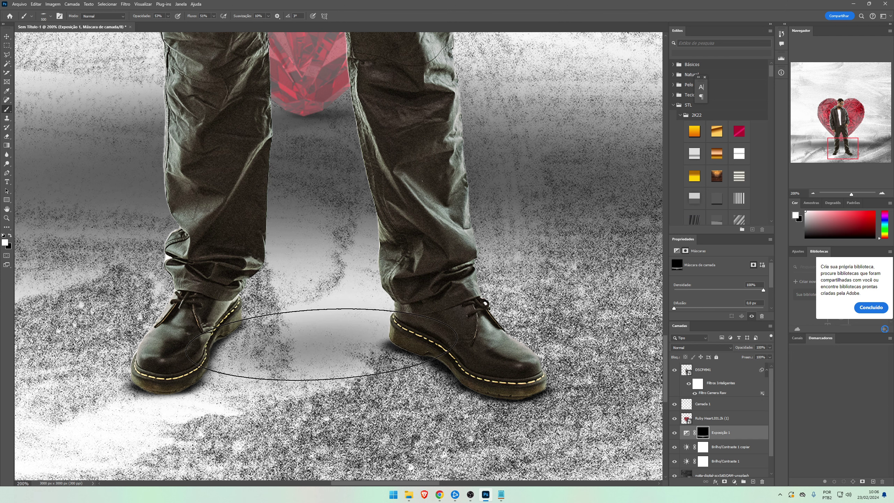
{"action": "right_click", "coordinate": [335, 341]}
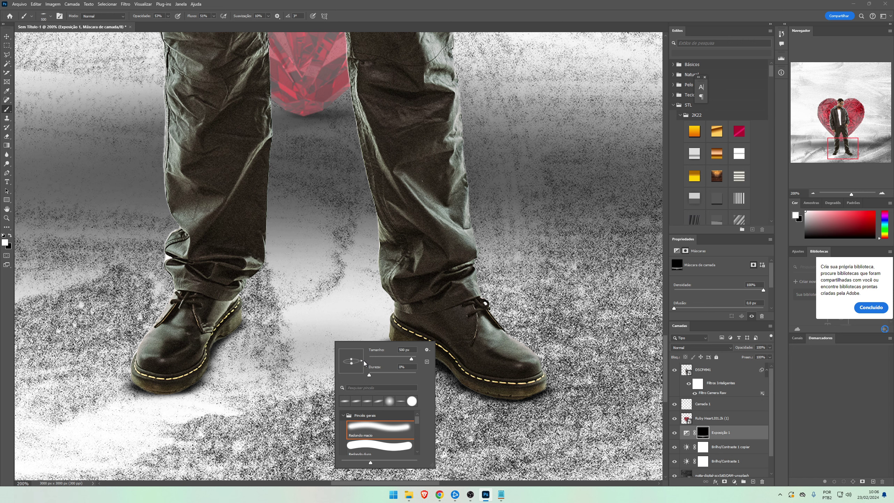
{"action": "key", "text": "Return"}
{"action": "mouse_move", "coordinate": [337, 352]}
{"action": "left_mouse_down"}
{"action": "mouse_move", "coordinate": [300, 344]}
{"action": "mouse_move", "coordinate": [415, 341]}
{"action": "left_mouse_up"}
{"action": "key", "text": "ctrl+0"}
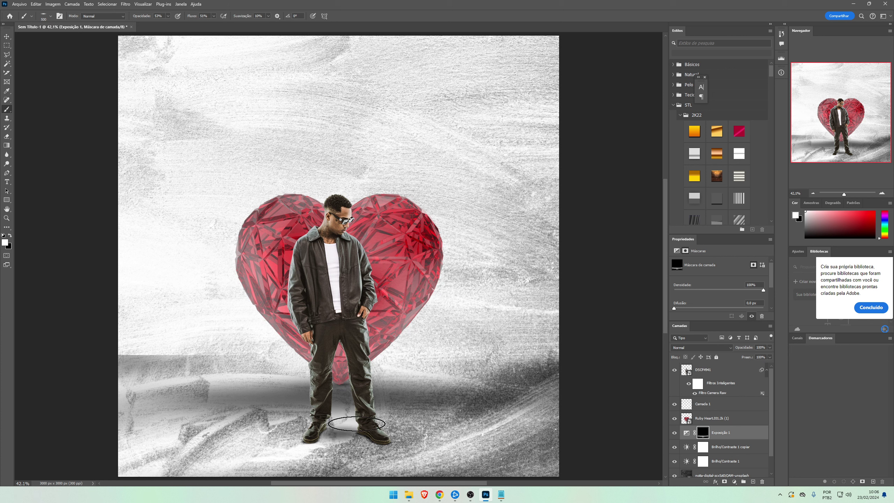
- Paint a wider soft shadow on the floor around both shoes with a larger brush, undoing and repainting misplaced dabs
{"action": "key", "text": "bracketright"}
{"action": "key", "text": "bracketright"}
{"action": "left_click_drag", "start_coordinate": [296, 429], "coordinate": [352, 431]}
{"action": "left_click", "coordinate": [343, 435]}
{"action": "key", "text": "ctrl+z"}
{"action": "left_click", "coordinate": [343, 437]}
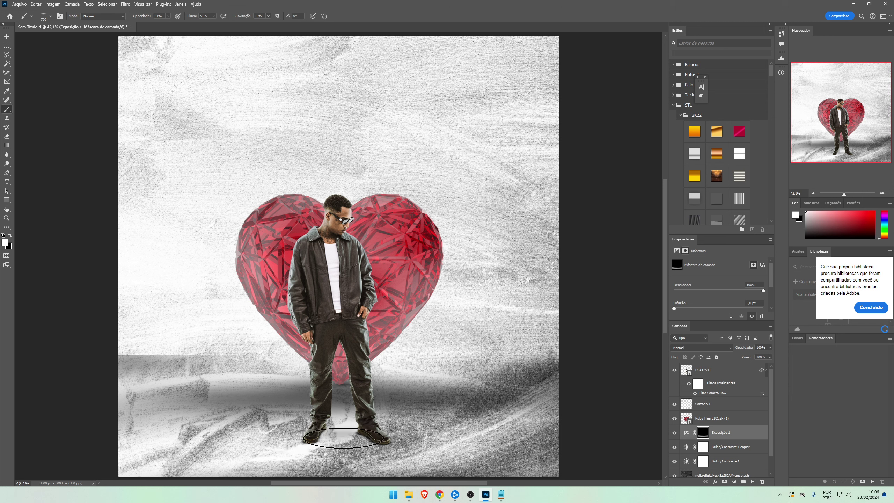
{"action": "left_click", "coordinate": [343, 438]}
{"action": "key", "text": "ctrl+z"}
{"action": "left_click", "coordinate": [336, 438]}
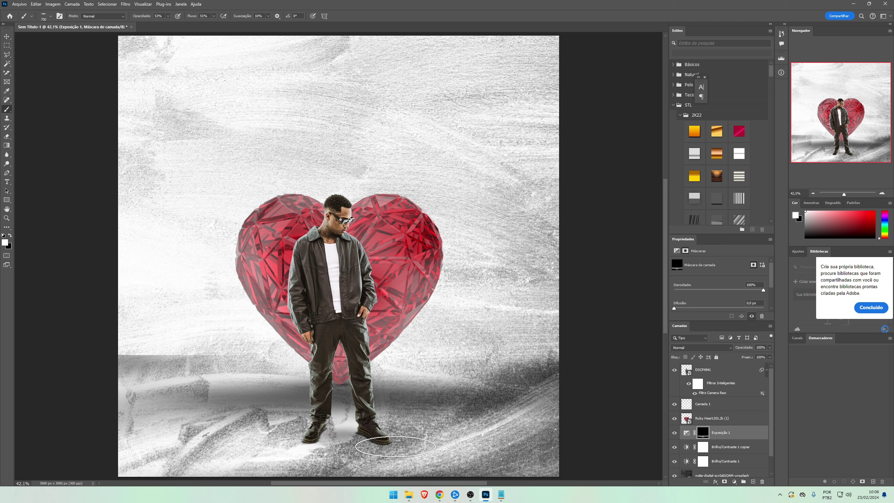
- Shrink the brush, set 46% opacity and 37% flow, and shade the floor just in front of the shoes
{"action": "key", "text": "bracketleft"}
{"action": "key", "text": "bracketleft"}
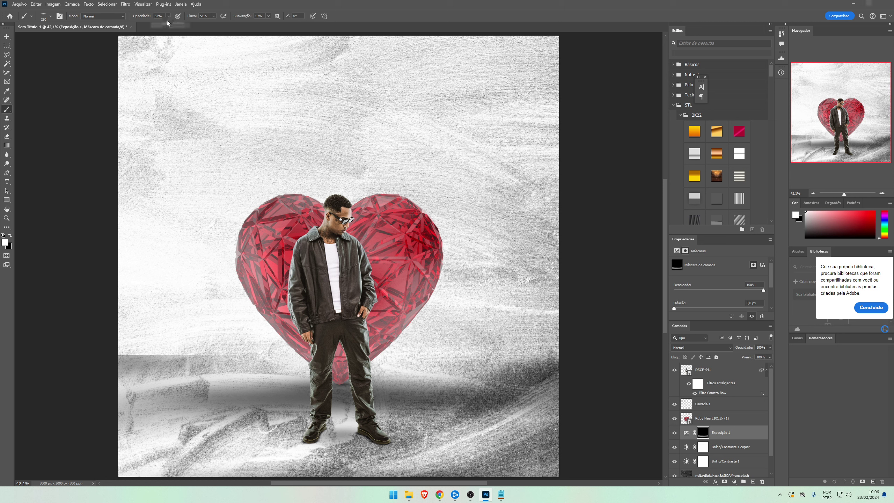
{"action": "left_click", "coordinate": [213, 16]}
{"action": "left_click_drag", "start_coordinate": [214, 24], "coordinate": [212, 24]}
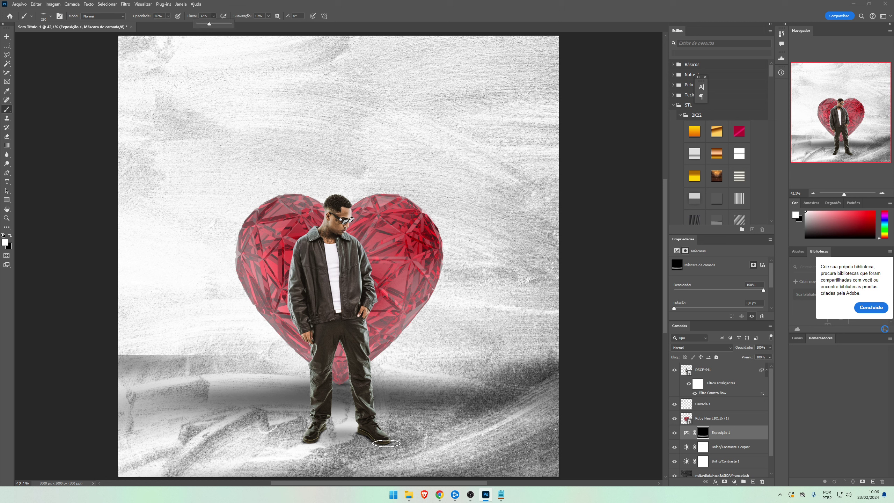
{"action": "key", "text": "v"}
{"action": "key", "text": "b"}
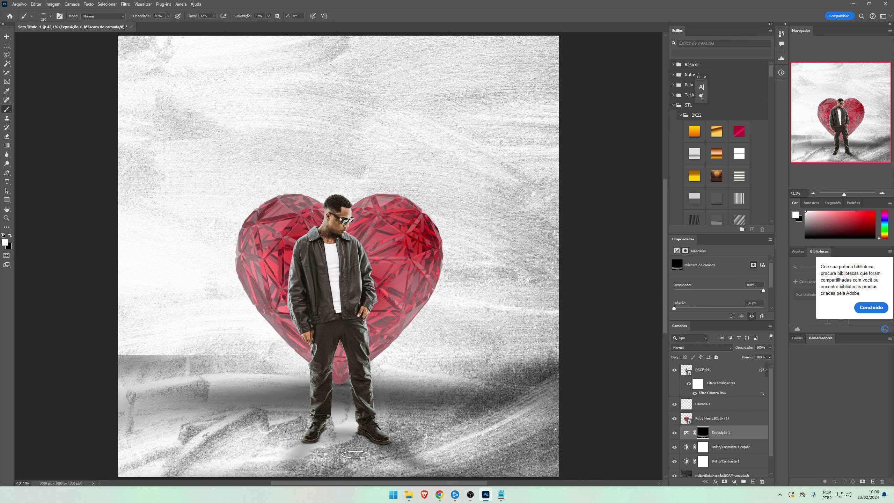
- Enlarge the elliptical brush to 900 px and add a broad faint shadow on the floor beneath both shoes
{"action": "key", "text": "bracketright"}
{"action": "key", "text": "bracketright"}
{"action": "key", "text": "bracketright"}
{"action": "key", "text": "bracketright"}
{"action": "key", "text": "bracketright"}
{"action": "key", "text": "bracketright"}
{"action": "key", "text": "bracketright"}
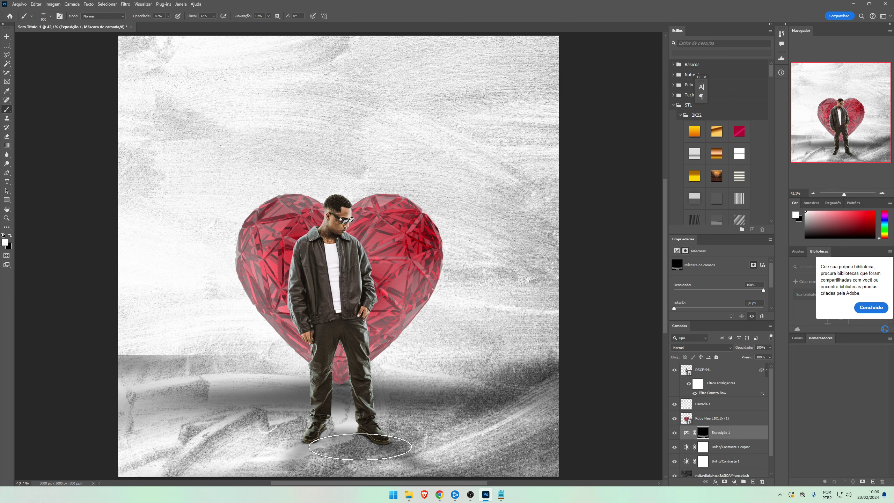
{"action": "left_click", "coordinate": [351, 447]}
- Check the composition by hiding and reshowing the man's layer and the ruby heart layer
{"action": "key", "text": "v"}
{"action": "left_click", "coordinate": [723, 408]}
{"action": "left_click", "coordinate": [676, 373]}
{"action": "left_click", "coordinate": [676, 373]}
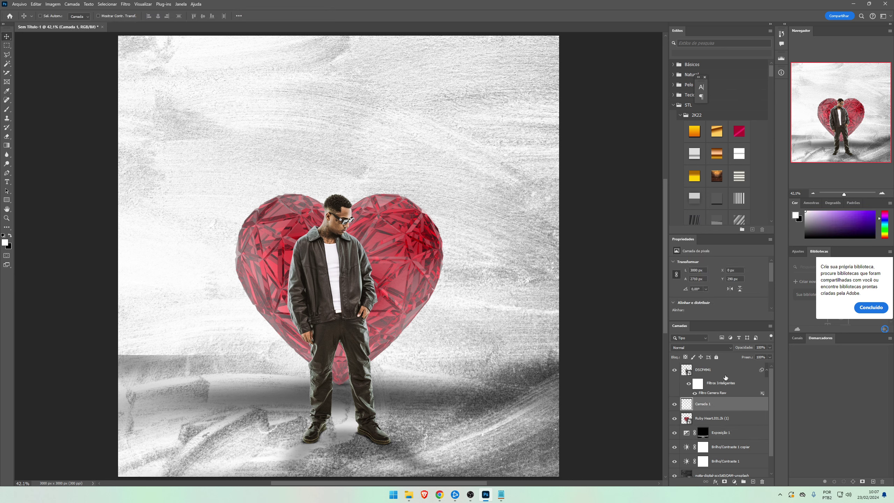
{"action": "left_click", "coordinate": [726, 376]}
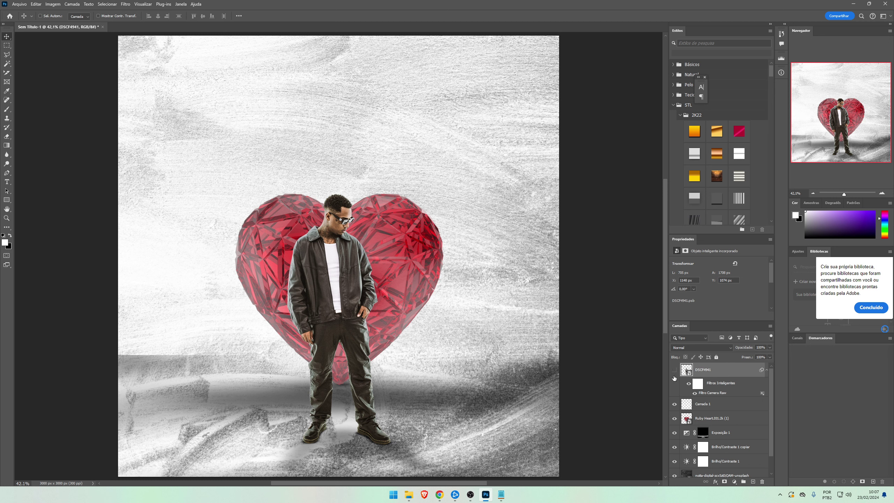
{"action": "left_click", "coordinate": [674, 370]}
{"action": "left_click", "coordinate": [675, 371]}
{"action": "left_click", "coordinate": [675, 418]}
{"action": "left_click", "coordinate": [674, 418]}
- Add an empty layer above the Exposição 1 adjustment and reshape the soft brush to a round 1000 px tip
{"action": "left_click", "coordinate": [732, 433]}
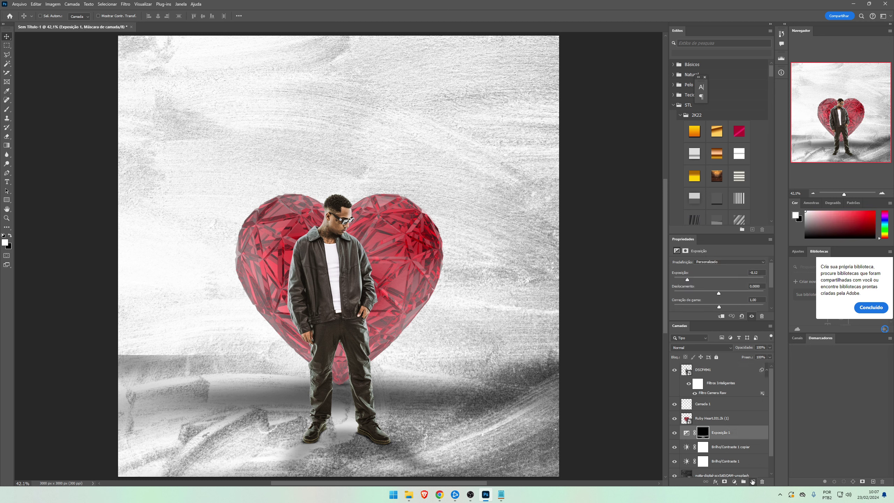
{"action": "left_click", "coordinate": [754, 482]}
{"action": "key", "text": "b"}
{"action": "right_click", "coordinate": [330, 230]}
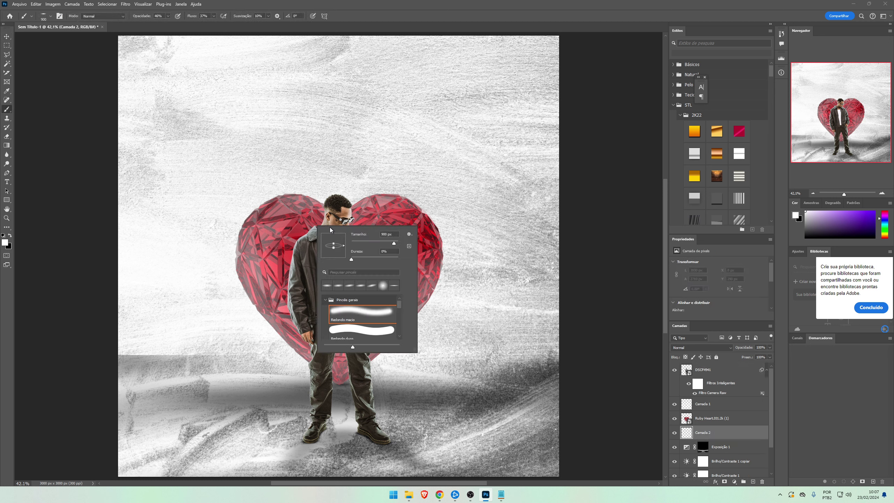
{"action": "left_click_drag", "start_coordinate": [333, 244], "coordinate": [334, 236]}
{"action": "key", "text": "]"}
- Raise the brush opacity and flow to 100% and paint a white haze on the background behind the ruby heart
{"action": "left_click", "coordinate": [279, 251]}
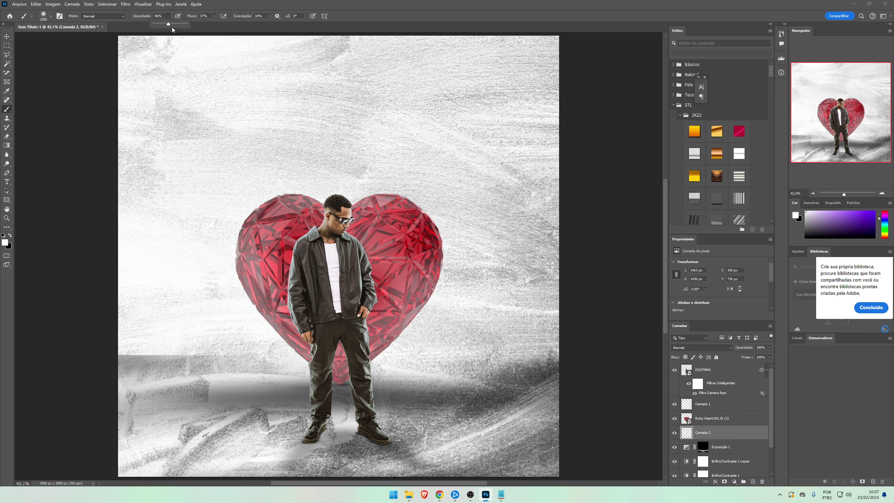
{"action": "left_click", "coordinate": [214, 16]}
{"action": "left_click_drag", "start_coordinate": [214, 24], "coordinate": [239, 23]}
{"action": "mouse_move", "coordinate": [278, 270]}
{"action": "left_mouse_down"}
{"action": "mouse_move", "coordinate": [268, 239]}
{"action": "mouse_move", "coordinate": [409, 241]}
{"action": "mouse_move", "coordinate": [409, 333]}
{"action": "left_mouse_up"}
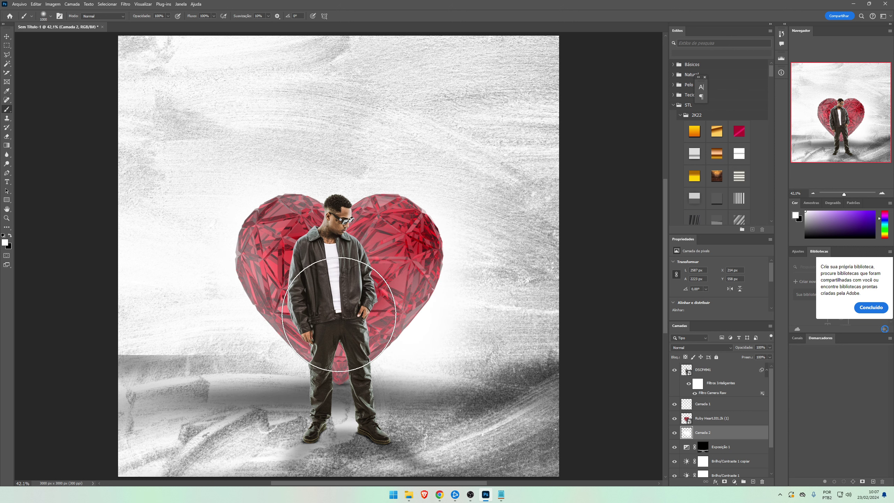
{"action": "key", "text": "v"}
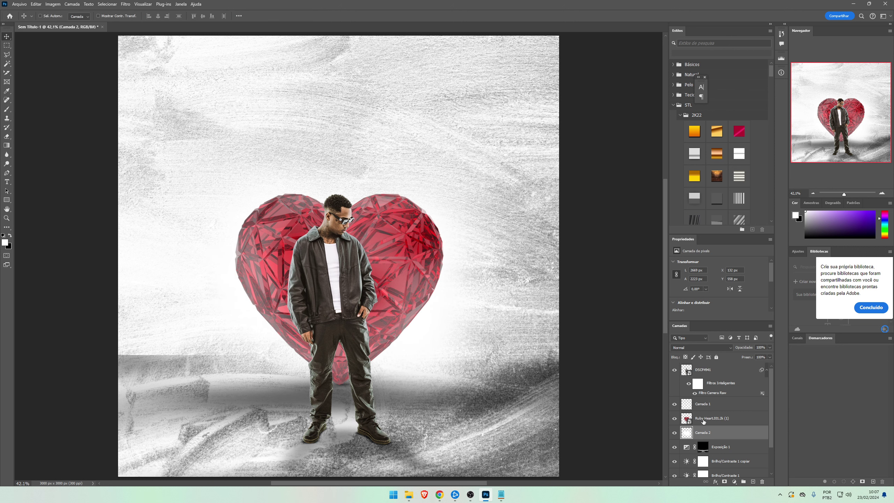
- Add a layer above the ruby heart and brush a white glow over the heart behind the man's upper body
{"action": "left_click", "coordinate": [718, 418]}
{"action": "left_click", "coordinate": [753, 481]}
{"action": "key", "text": "b"}
{"action": "left_click_drag", "start_coordinate": [330, 306], "coordinate": [340, 241]}
{"action": "key", "text": "v"}
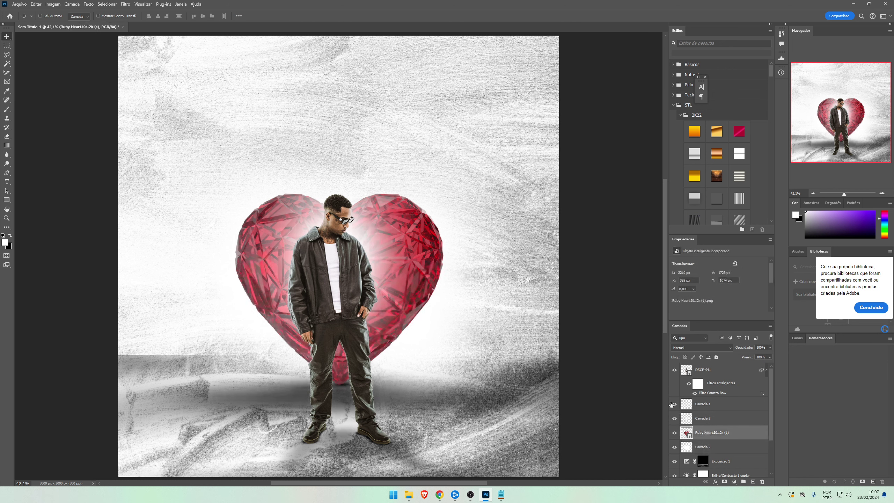
- Compare the composition with the man's layer and the white glow layer hidden and shown
{"action": "left_click", "coordinate": [712, 405]}
{"action": "key", "text": "e"}
{"action": "left_click", "coordinate": [750, 355]}
{"action": "left_click", "coordinate": [711, 393]}
{"action": "left_click", "coordinate": [675, 370]}
{"action": "left_click", "coordinate": [674, 370]}
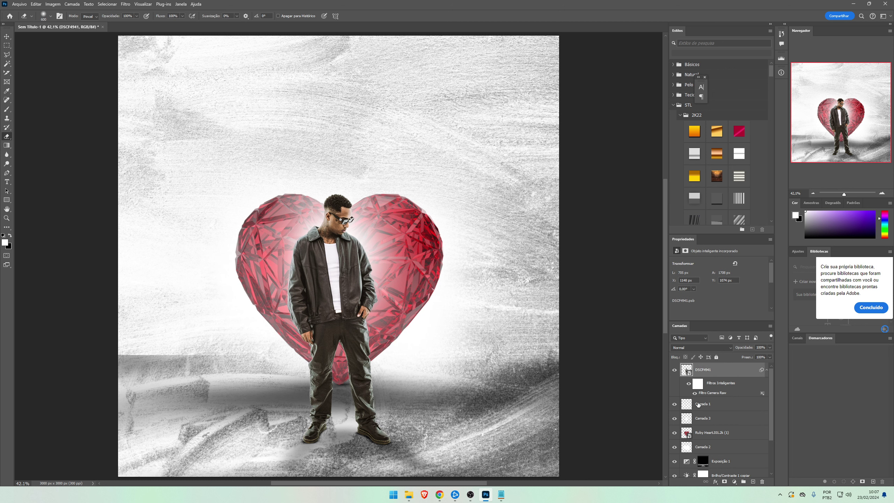
{"action": "left_click", "coordinate": [688, 417]}
{"action": "left_click", "coordinate": [675, 418]}
{"action": "left_click", "coordinate": [674, 418]}
- Apply a narrow white Inner Glow to the man's layer at 67% opacity
{"action": "left_click", "coordinate": [719, 374]}
{"action": "left_click", "coordinate": [717, 483]}
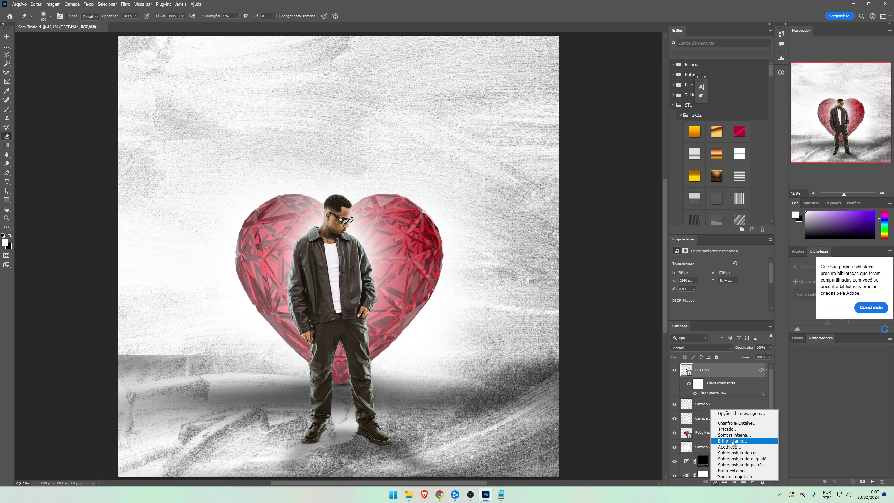
{"action": "left_click", "coordinate": [732, 441]}
{"action": "left_click", "coordinate": [712, 180]}
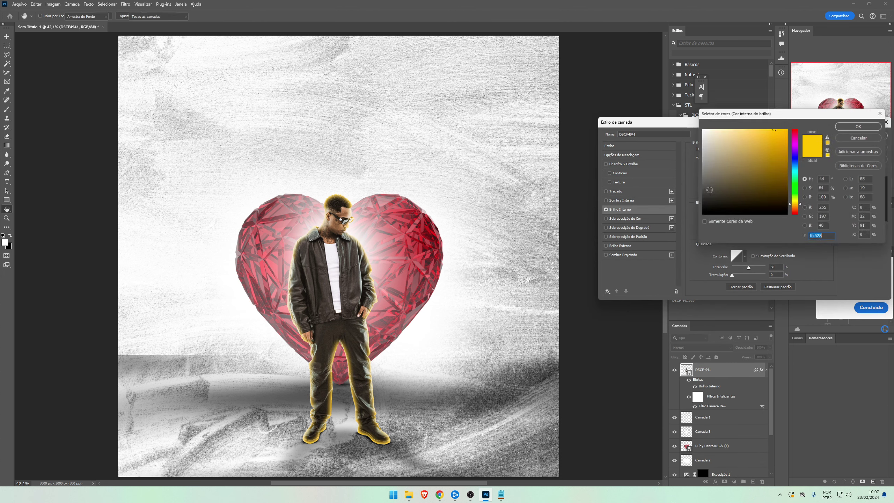
{"action": "left_click_drag", "start_coordinate": [710, 190], "coordinate": [593, 116]}
{"action": "key", "text": "Return"}
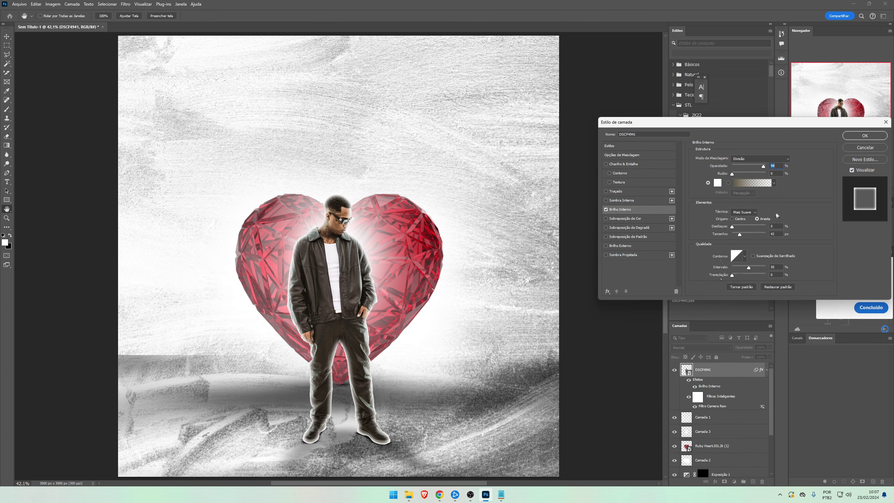
{"action": "left_click_drag", "start_coordinate": [737, 236], "coordinate": [738, 237]}
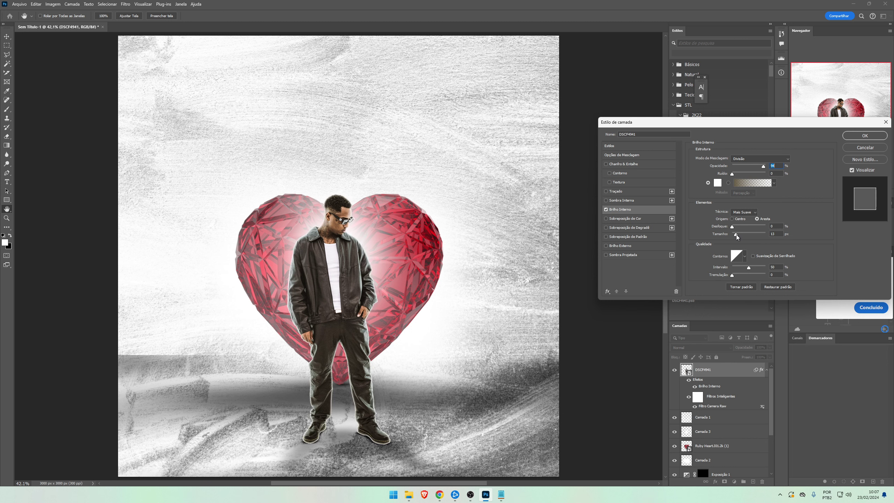
{"action": "left_click_drag", "start_coordinate": [748, 167], "coordinate": [754, 168]}
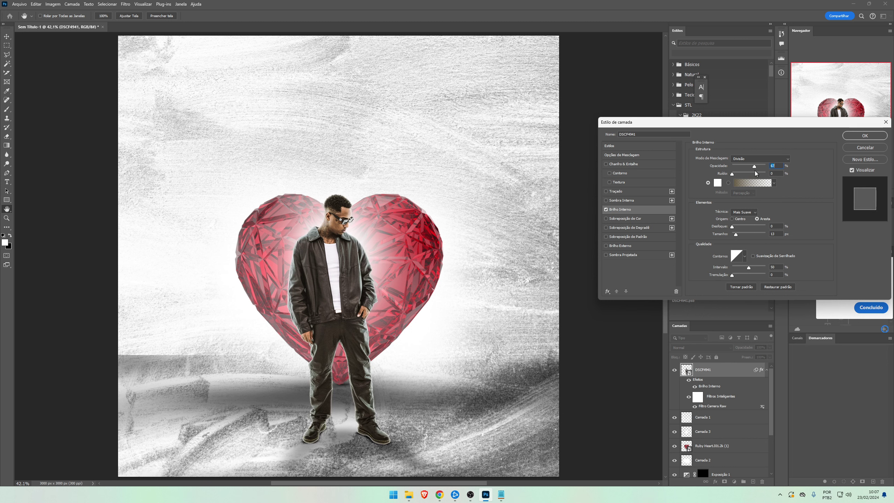
{"action": "key", "text": "Return"}
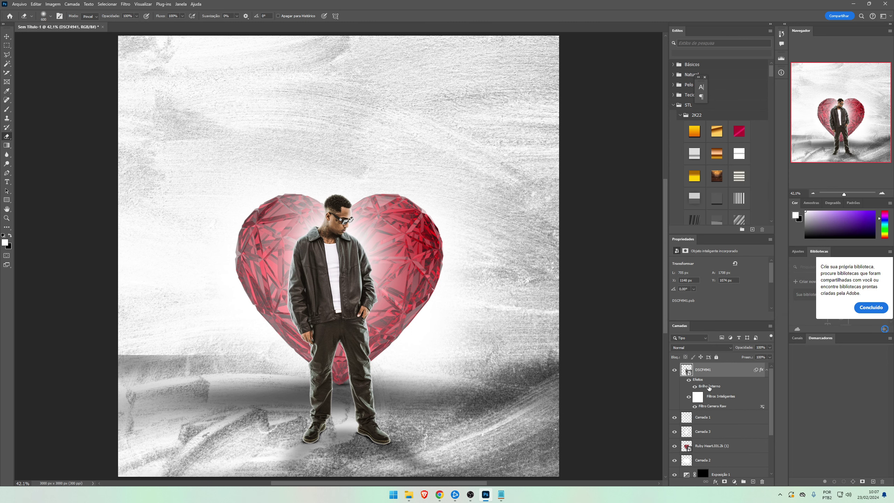
- Separate the man's narrow inner glow into its own layer and hide it with a black mask
{"action": "right_click", "coordinate": [710, 387]}
{"action": "left_click", "coordinate": [726, 365]}
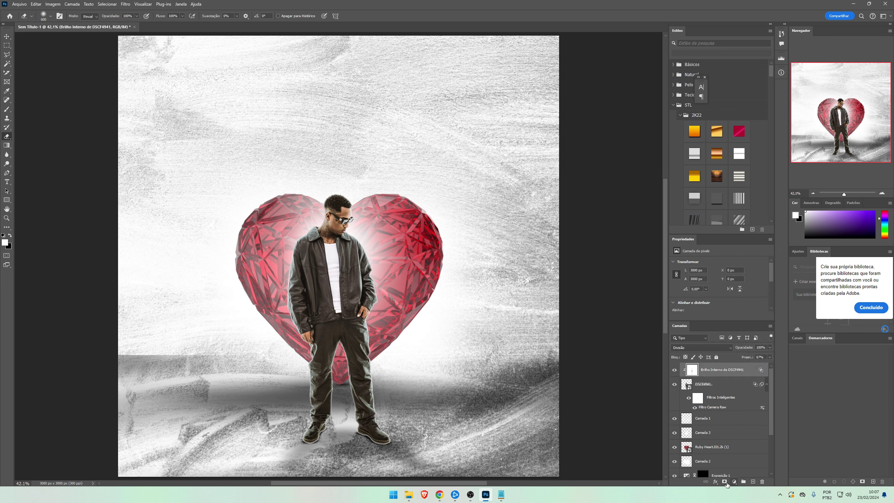
{"action": "left_click", "coordinate": [725, 483]}
{"action": "key", "text": "ctrl+i"}
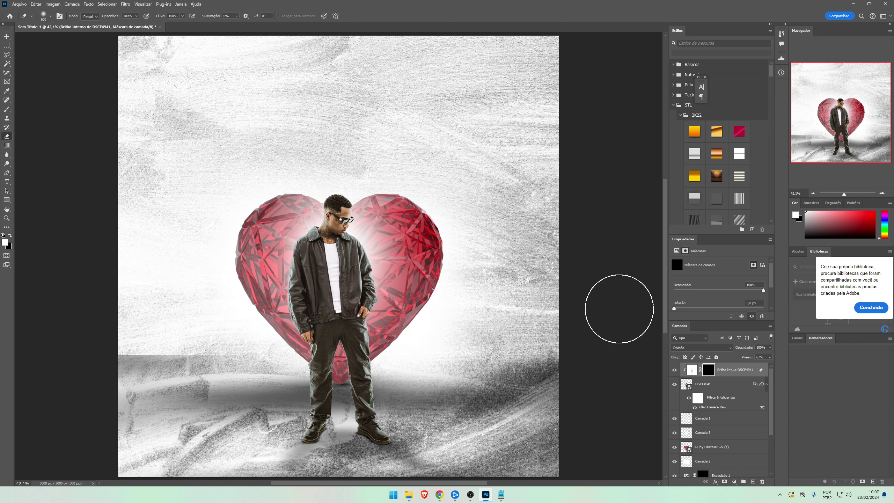
- Try revealing the narrow glow around the man's head and shoulder with a soft brush, and delete the glow layer
{"action": "key", "text": "b"}
{"action": "left_click", "coordinate": [321, 239]}
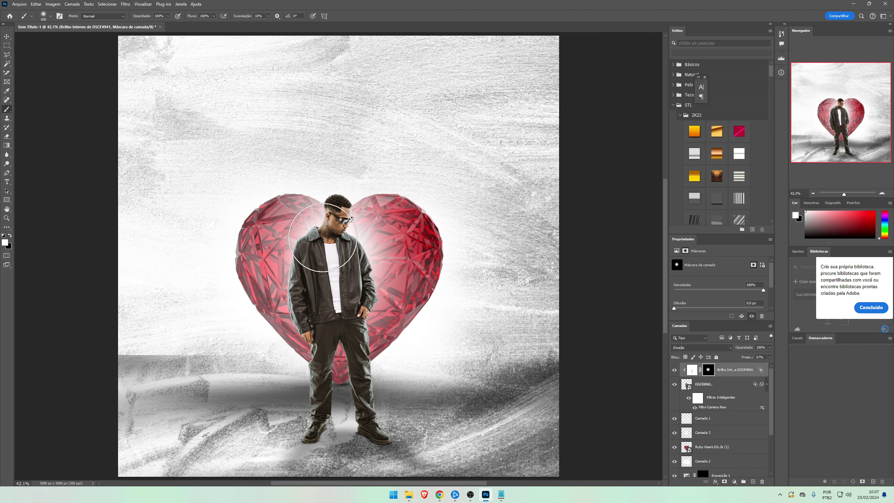
{"action": "key", "text": "bracketleft"}
{"action": "mouse_move", "coordinate": [322, 220]}
{"action": "left_mouse_down"}
{"action": "mouse_move", "coordinate": [309, 297]}
{"action": "mouse_move", "coordinate": [297, 312]}
{"action": "left_mouse_up"}
{"action": "key", "text": "Delete"}
{"action": "key", "text": "Delete"}
- Apply a wider Inner Glow to the man's layer with a size of 76 px and 48% opacity
{"action": "left_click", "coordinate": [715, 482]}
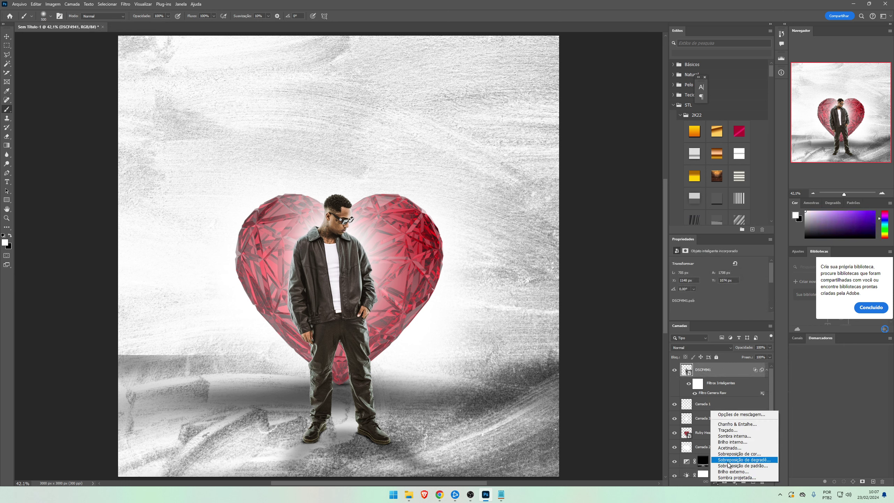
{"action": "left_click", "coordinate": [733, 444]}
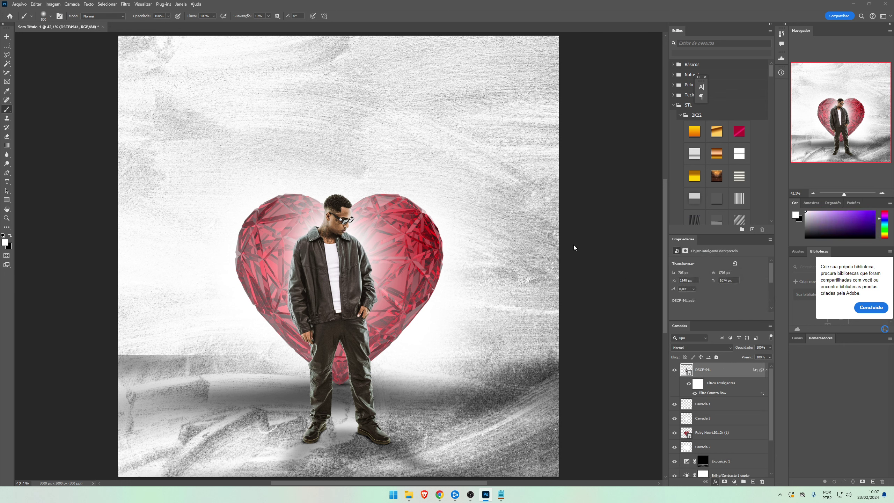
{"action": "left_click_drag", "start_coordinate": [737, 233], "coordinate": [744, 234]}
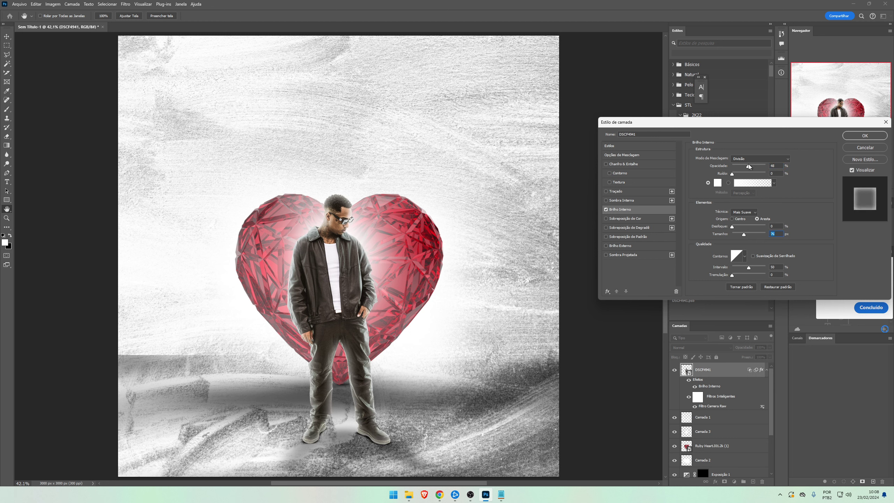
{"action": "key", "text": "Return"}
- Convert the 76 px inner glow effect into a separate clipped layer and give it a black layer mask
{"action": "right_click", "coordinate": [708, 386]}
{"action": "left_click", "coordinate": [739, 368]}
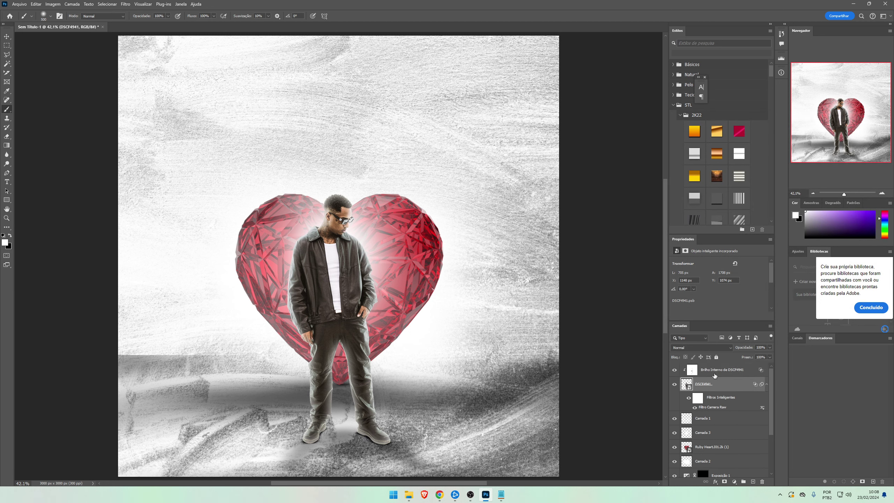
{"action": "left_click", "coordinate": [723, 481]}
{"action": "key", "text": "ctrl+i"}
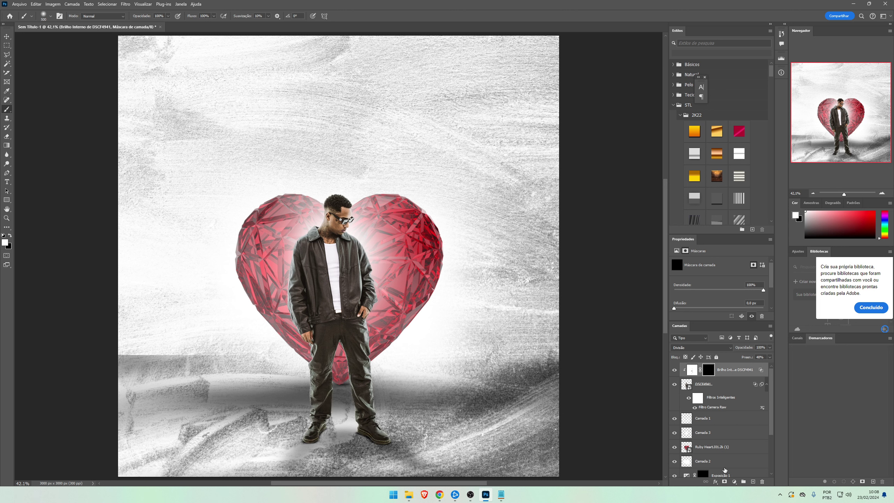
- Paint white on the glow layer's mask to reveal the glow along both sides of the man's upper body
{"action": "mouse_move", "coordinate": [374, 253]}
{"action": "left_mouse_down"}
{"action": "mouse_move", "coordinate": [367, 231]}
{"action": "mouse_move", "coordinate": [322, 250]}
{"action": "mouse_move", "coordinate": [308, 240]}
{"action": "mouse_move", "coordinate": [301, 198]}
{"action": "mouse_move", "coordinate": [283, 267]}
{"action": "left_mouse_up"}
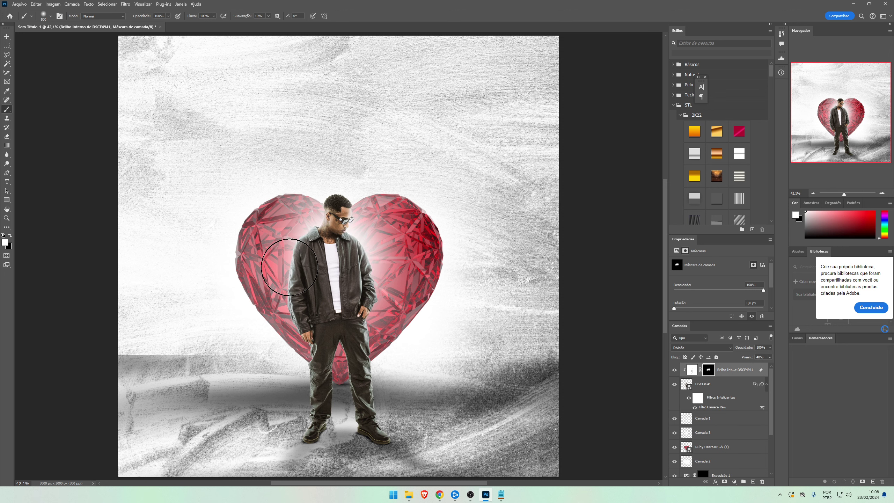
{"action": "key", "text": "v"}
{"action": "key", "text": "b"}
{"action": "left_click_drag", "start_coordinate": [394, 287], "coordinate": [398, 282]}
{"action": "key", "text": "v"}
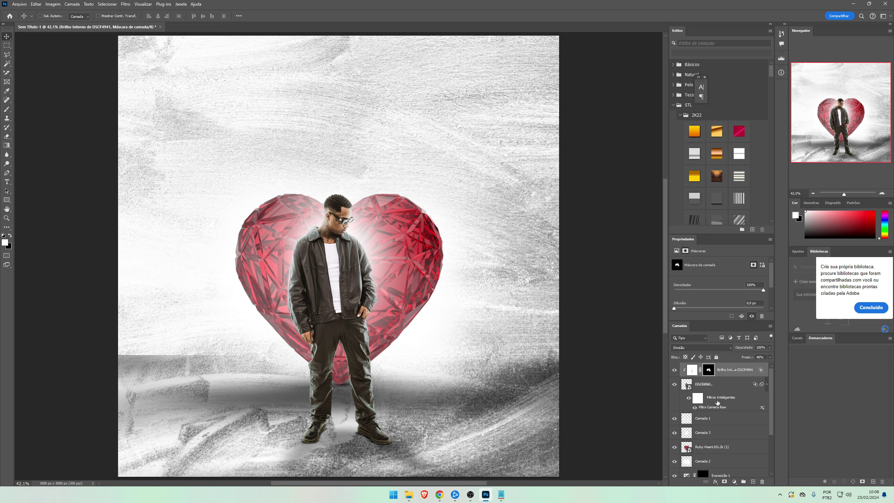
- Add a Curves adjustment clipped to the man, raise its midtones to brighten him, and invert its mask to black
{"action": "left_click", "coordinate": [735, 481]}
{"action": "left_click", "coordinate": [746, 391]}
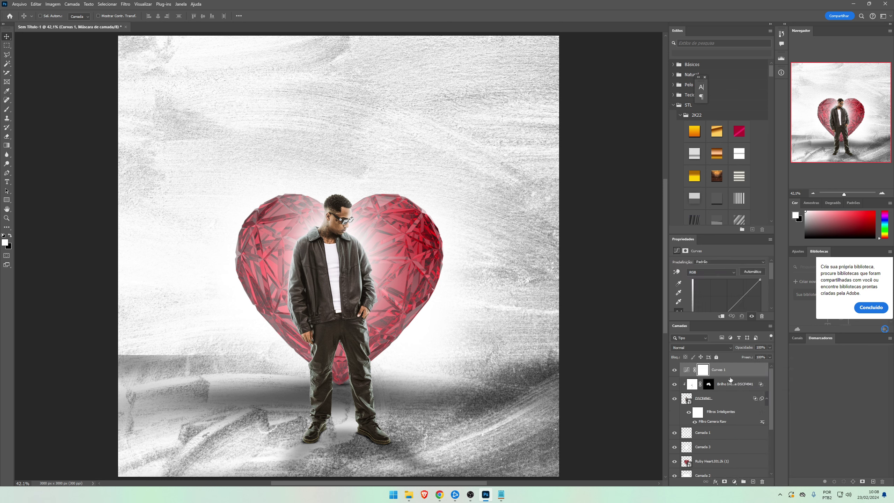
{"action": "left_click_drag", "start_coordinate": [743, 296], "coordinate": [737, 291]}
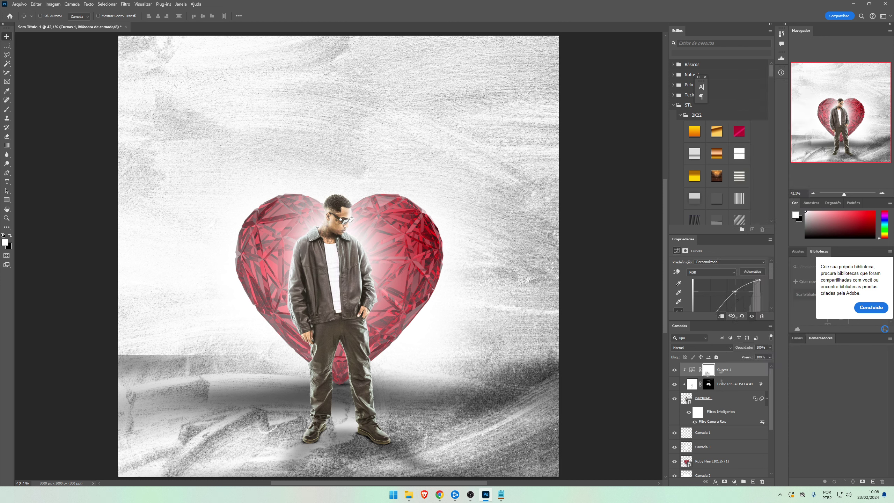
{"action": "left_click", "coordinate": [708, 370]}
{"action": "key", "text": "ctrl+i"}
- Shrink the brush and paint the Curves mask white along the outer edges of the man's jacket and trousers
{"action": "key", "text": "b"}
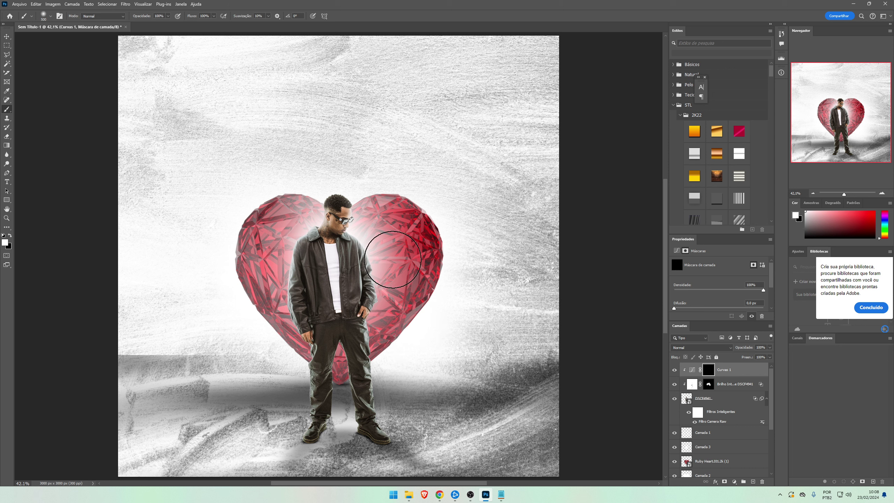
{"action": "key", "text": "bracketleft"}
{"action": "key", "text": "bracketleft"}
{"action": "key", "text": "bracketleft"}
{"action": "key", "text": "bracketleft"}
{"action": "key", "text": "bracketleft"}
{"action": "key", "text": "bracketleft"}
{"action": "left_click_drag", "start_coordinate": [368, 237], "coordinate": [414, 325]}
{"action": "key", "text": "bracketleft"}
{"action": "left_click_drag", "start_coordinate": [376, 252], "coordinate": [383, 362]}
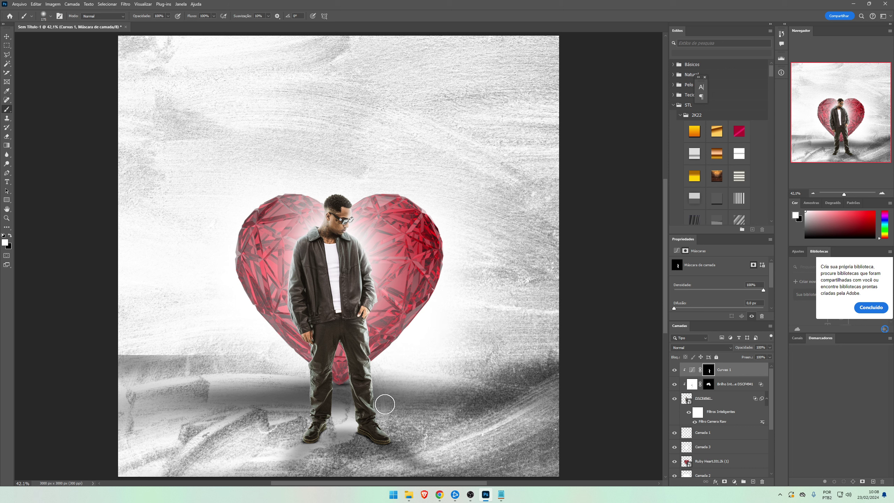
{"action": "mouse_move", "coordinate": [295, 257]}
{"action": "left_mouse_down"}
{"action": "mouse_move", "coordinate": [286, 309]}
{"action": "mouse_move", "coordinate": [297, 355]}
{"action": "left_mouse_up"}
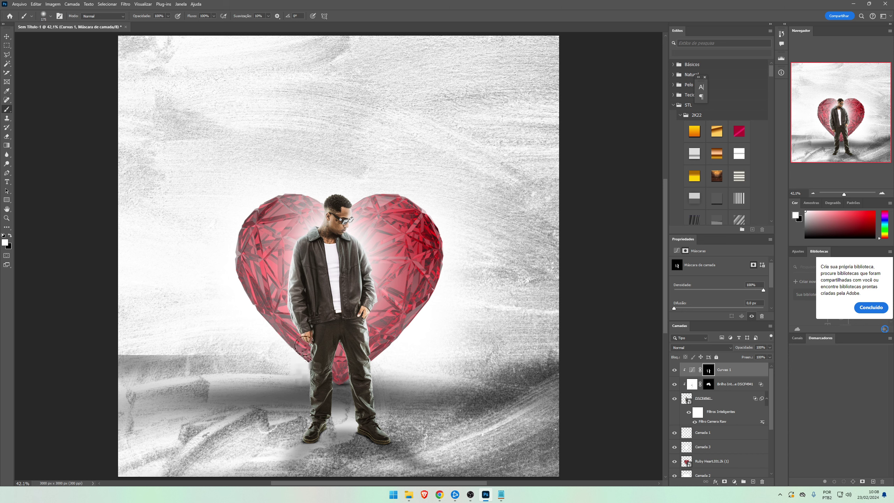
{"action": "key", "text": "ctrl+z"}
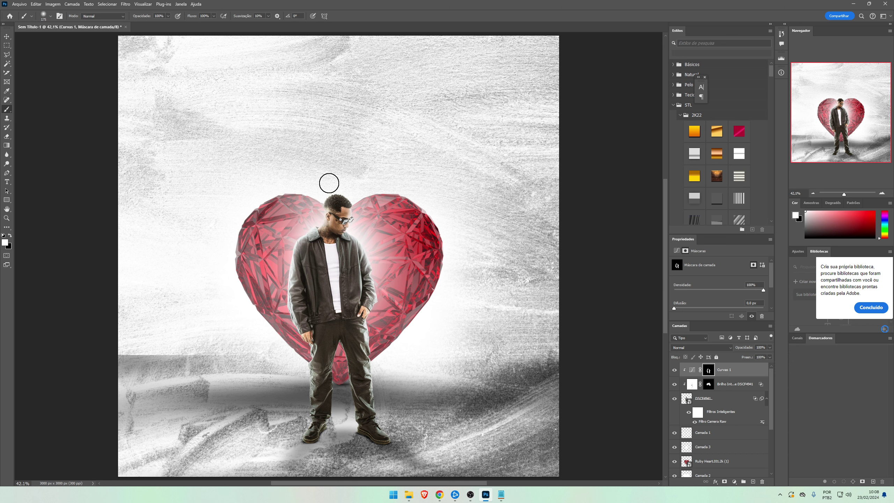
- Add an Exposure adjustment clipped to the man with lowered exposure, and turn its mask black
{"action": "left_click", "coordinate": [735, 481]}
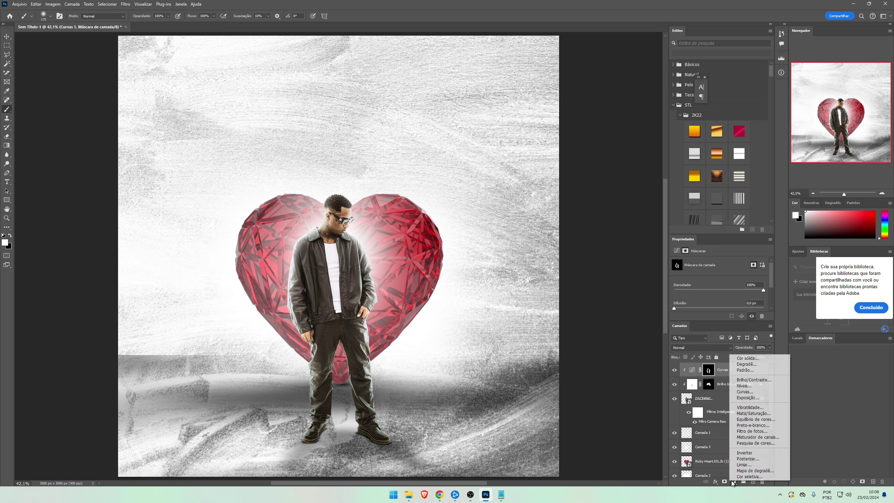
{"action": "left_click", "coordinate": [744, 401]}
{"action": "right_click", "coordinate": [711, 375]}
{"action": "key", "text": "Escape"}
{"action": "left_click_drag", "start_coordinate": [719, 279], "coordinate": [709, 280]}
{"action": "left_click", "coordinate": [707, 376]}
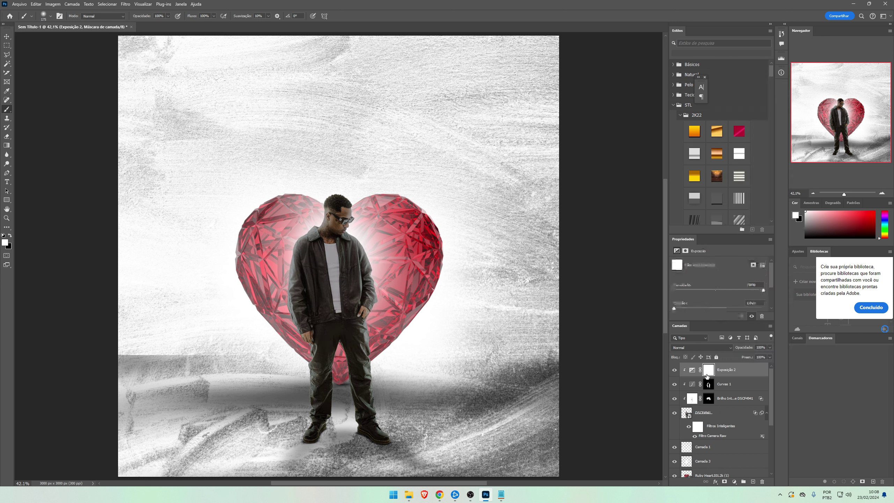
{"action": "mouse_move", "coordinate": [331, 259]}
{"action": "left_mouse_down"}
{"action": "mouse_move", "coordinate": [338, 237]}
{"action": "mouse_move", "coordinate": [323, 254]}
{"action": "left_mouse_up"}
{"action": "key", "text": "ctrl+z"}
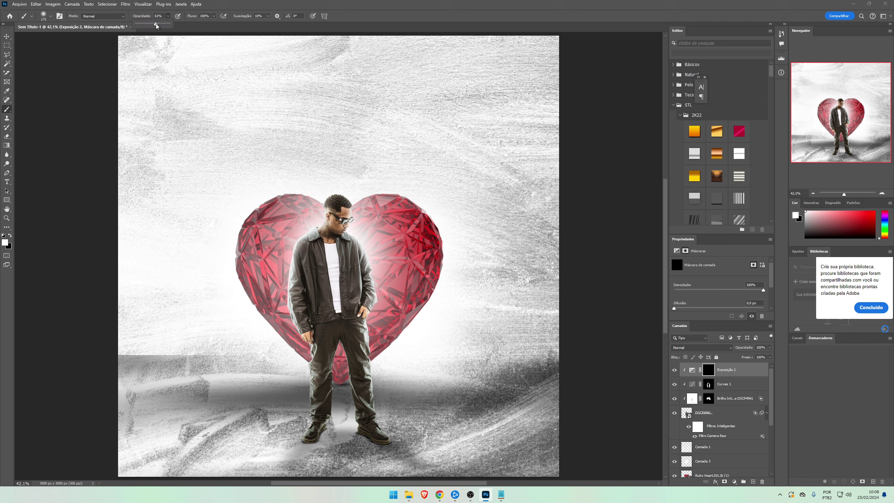
- Lower the brush opacity and flow and paint the Exposure mask to darken the man's white shirt and inner trouser legs
{"action": "left_click", "coordinate": [214, 16]}
{"action": "key", "text": "bracketright"}
{"action": "mouse_move", "coordinate": [325, 254]}
{"action": "left_mouse_down"}
{"action": "mouse_move", "coordinate": [331, 297]}
{"action": "mouse_move", "coordinate": [336, 282]}
{"action": "mouse_move", "coordinate": [339, 294]}
{"action": "left_mouse_up"}
{"action": "key", "text": "["}
{"action": "key", "text": "["}
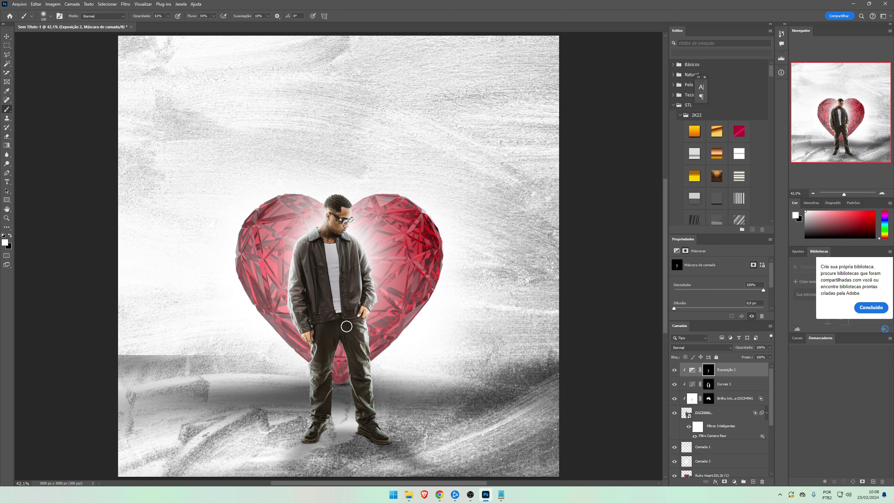
{"action": "left_click_drag", "start_coordinate": [364, 425], "coordinate": [347, 390]}
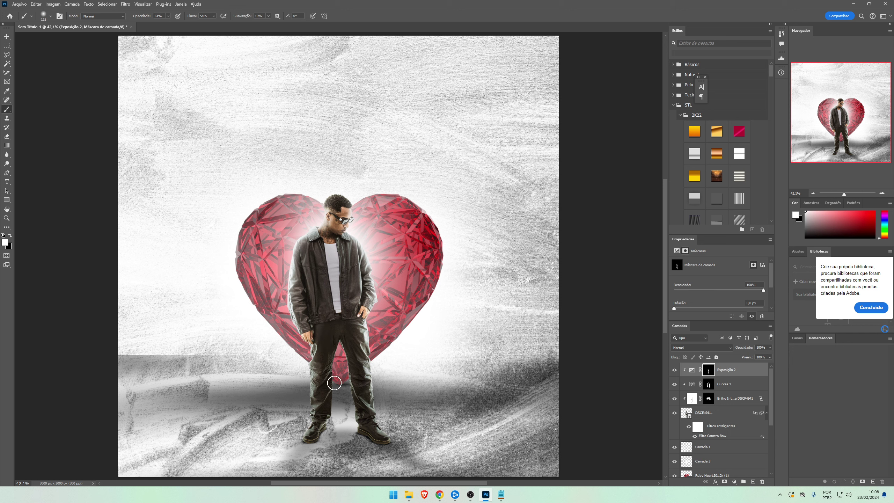
{"action": "mouse_move", "coordinate": [338, 308]}
{"action": "left_mouse_down"}
{"action": "mouse_move", "coordinate": [334, 292]}
{"action": "mouse_move", "coordinate": [341, 337]}
{"action": "left_mouse_up"}
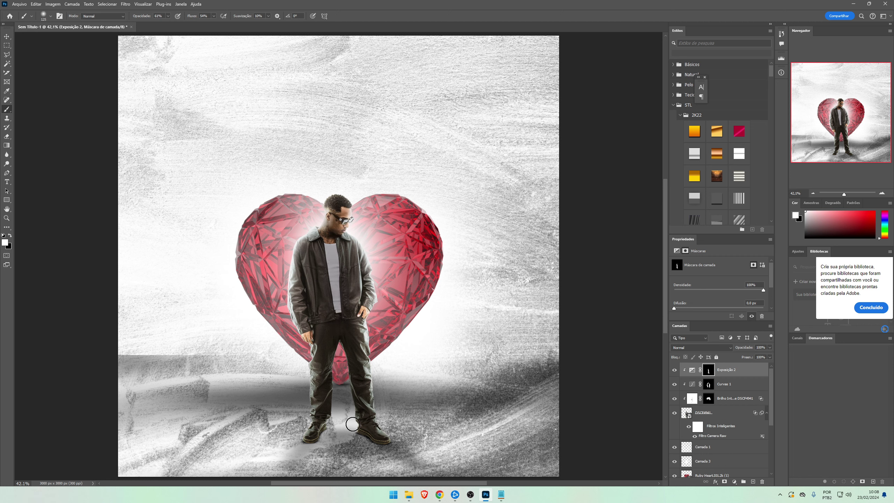
- Add an Exposure adjustment above all other layers and lower its exposure to about -5.62
{"action": "key", "text": "v"}
{"action": "scroll", "coordinate": [458, 449], "scroll_direction": "down", "scroll_amount": 2}
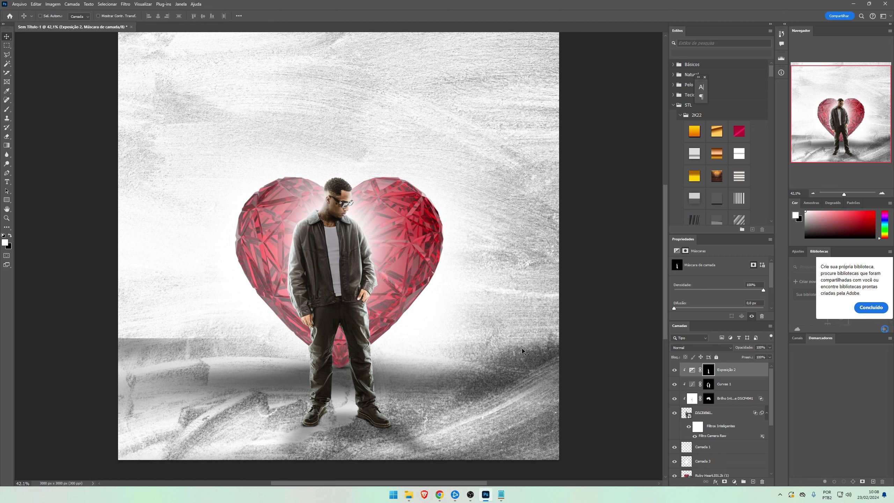
{"action": "left_click", "coordinate": [733, 481]}
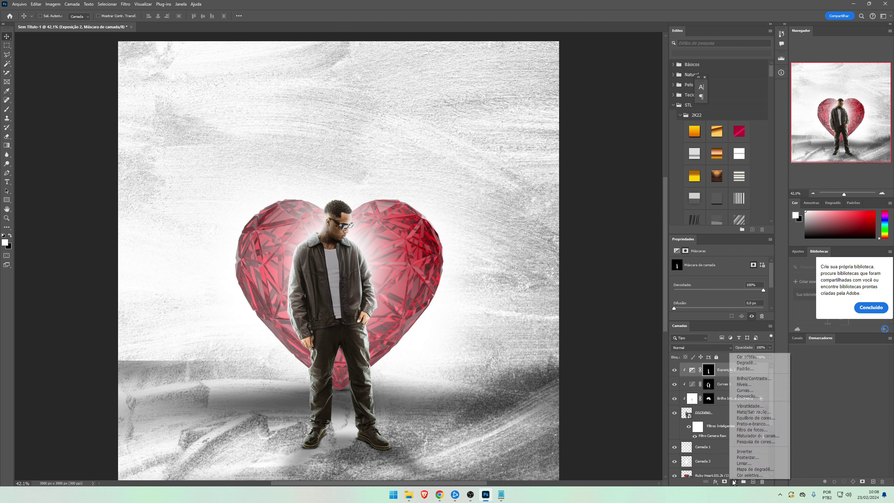
{"action": "left_click", "coordinate": [747, 396]}
{"action": "left_click_drag", "start_coordinate": [718, 280], "coordinate": [690, 281]}
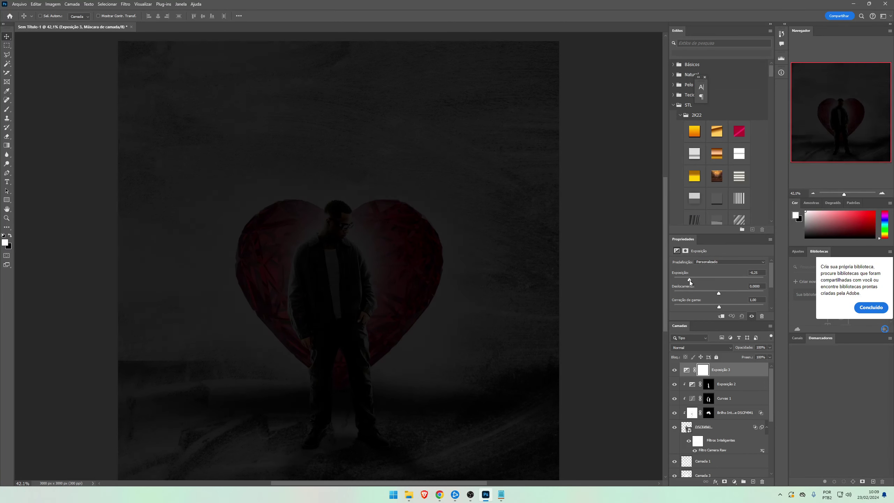
- Erase the new Exposure mask over the centre of the composition so only the outer sides stay darkened
{"action": "left_click", "coordinate": [705, 369]}
{"action": "key", "text": "e"}
{"action": "mouse_move", "coordinate": [352, 74]}
{"action": "left_mouse_down"}
{"action": "mouse_move", "coordinate": [316, 63]}
{"action": "mouse_move", "coordinate": [357, 73]}
{"action": "mouse_move", "coordinate": [263, 165]}
{"action": "mouse_move", "coordinate": [218, 183]}
{"action": "mouse_move", "coordinate": [415, 160]}
{"action": "mouse_move", "coordinate": [273, 276]}
{"action": "mouse_move", "coordinate": [309, 400]}
{"action": "mouse_move", "coordinate": [320, 255]}
{"action": "mouse_move", "coordinate": [429, 369]}
{"action": "mouse_move", "coordinate": [312, 279]}
{"action": "mouse_move", "coordinate": [435, 239]}
{"action": "mouse_move", "coordinate": [323, 233]}
{"action": "mouse_move", "coordinate": [256, 190]}
{"action": "left_mouse_up"}
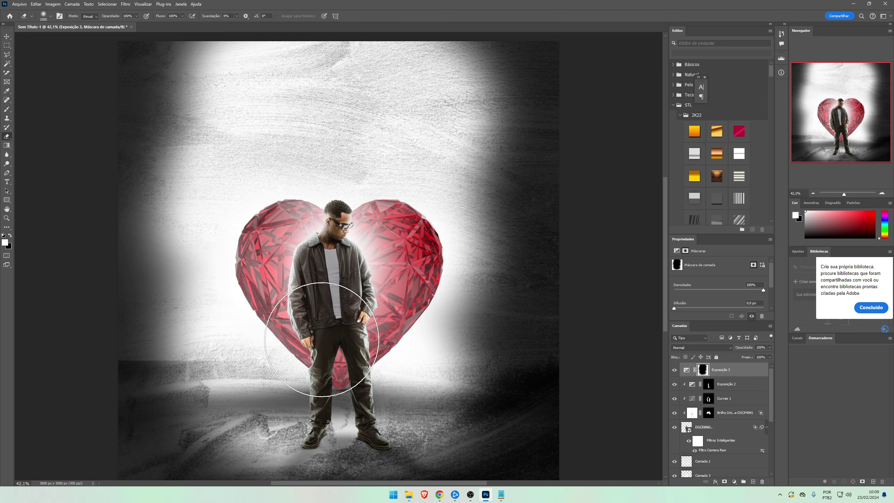
{"action": "key", "text": "v"}
- Reduce the opacity of the edge-darkening Exposure layer to 23%
{"action": "left_click", "coordinate": [682, 371]}
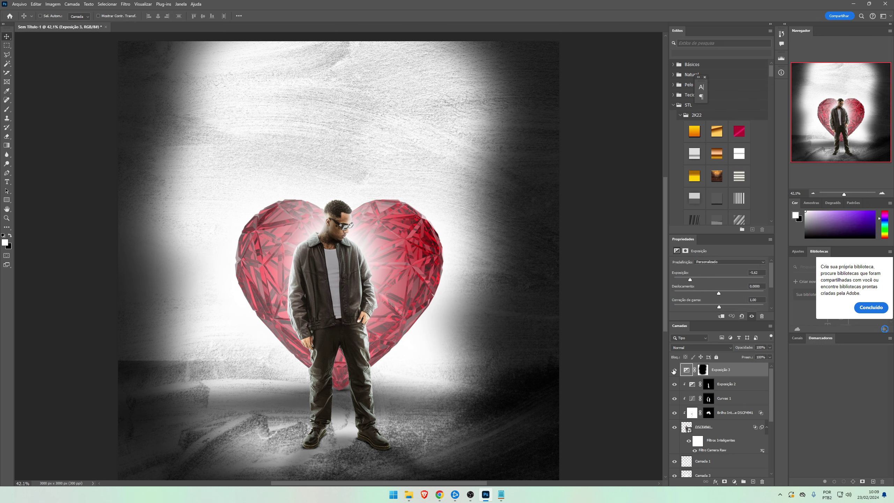
{"action": "double_click", "coordinate": [677, 369]}
{"action": "left_click", "coordinate": [865, 147]}
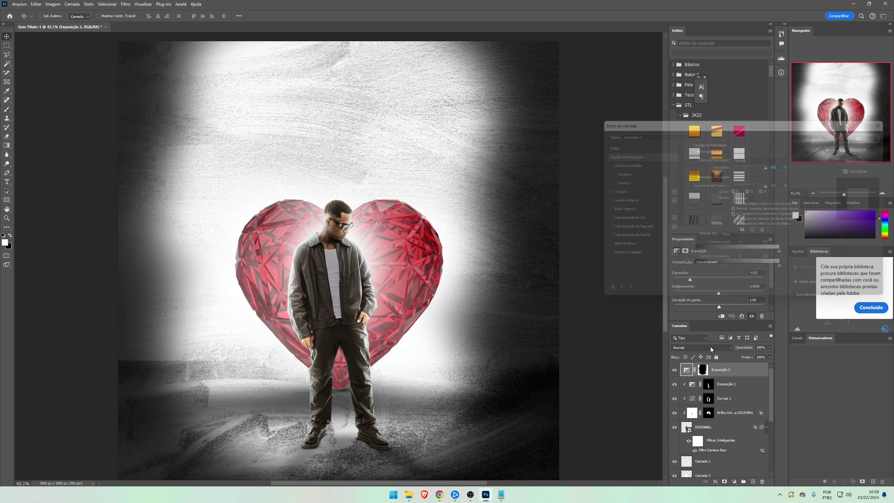
{"action": "left_click", "coordinate": [674, 370]}
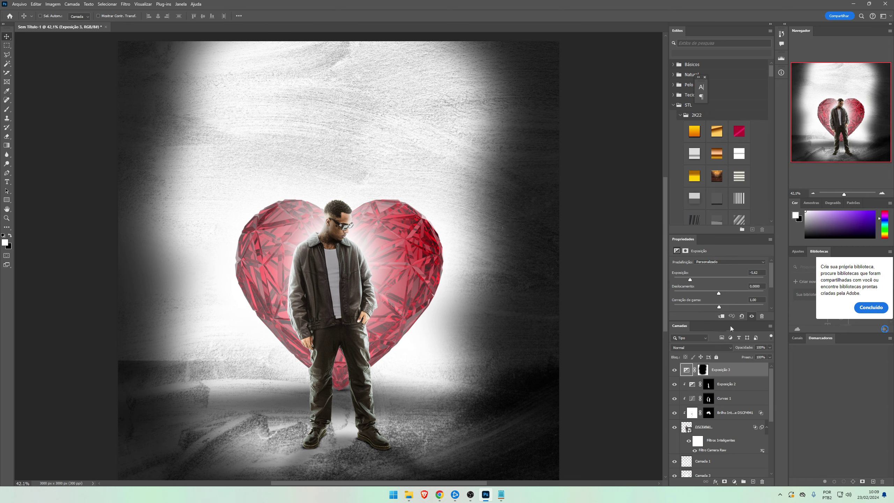
{"action": "left_click_drag", "start_coordinate": [769, 349], "coordinate": [755, 354]}
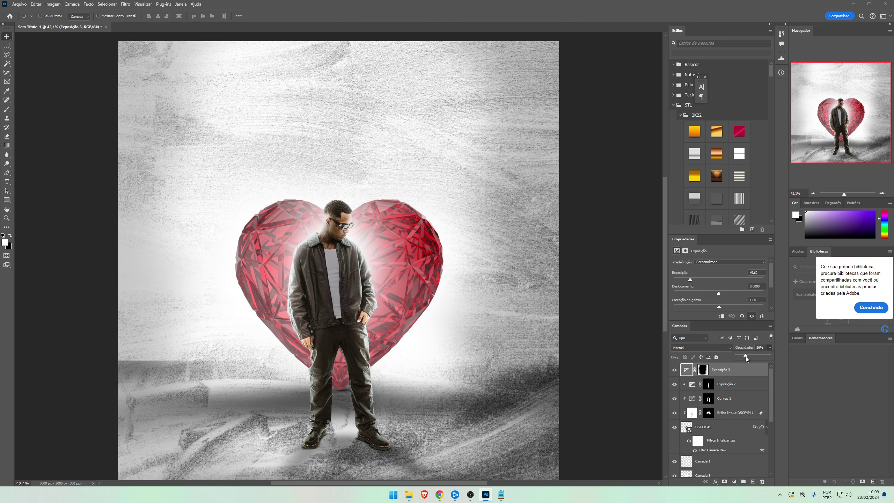
{"action": "left_click", "coordinate": [466, 332]}
{"action": "scroll", "coordinate": [460, 349], "scroll_direction": "down", "scroll_amount": 2}
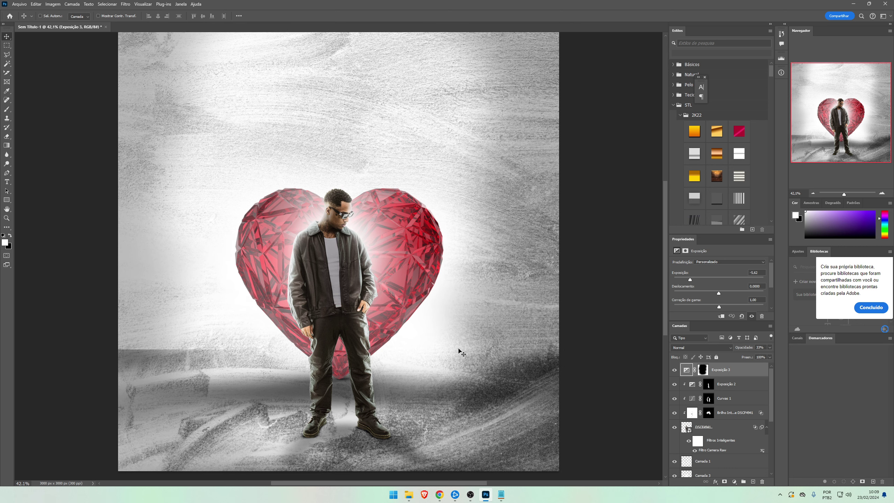
- Find DSCF4974 through the browser's recent downloads and place it in the Photoshop composition
{"action": "mouse_move", "coordinate": [414, 496]}
{"action": "left_click", "coordinate": [441, 468]}
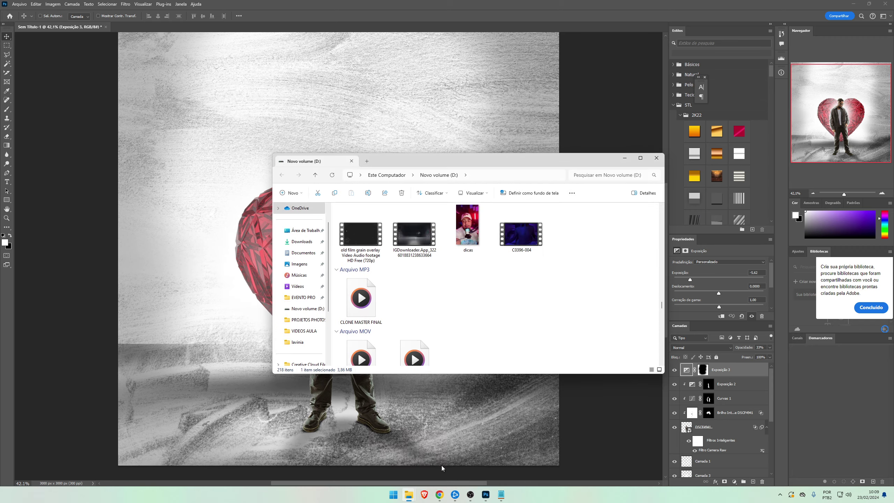
{"action": "left_click", "coordinate": [440, 494]}
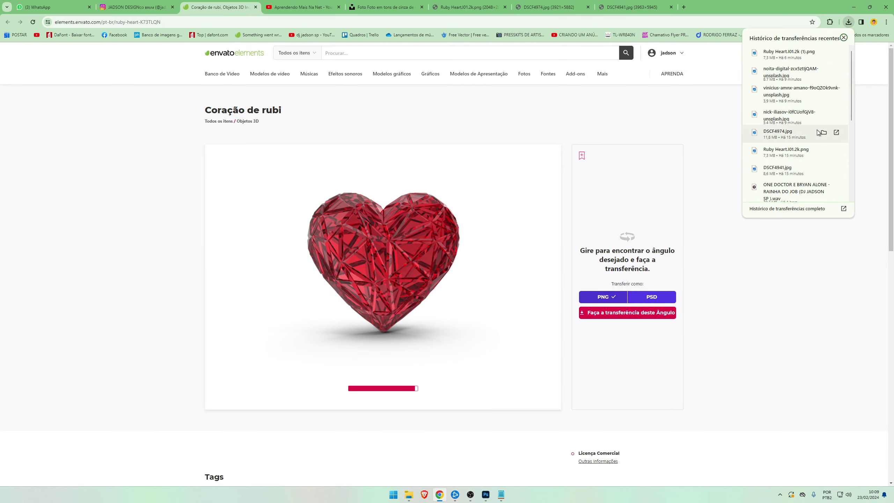
{"action": "left_click", "coordinate": [824, 133]}
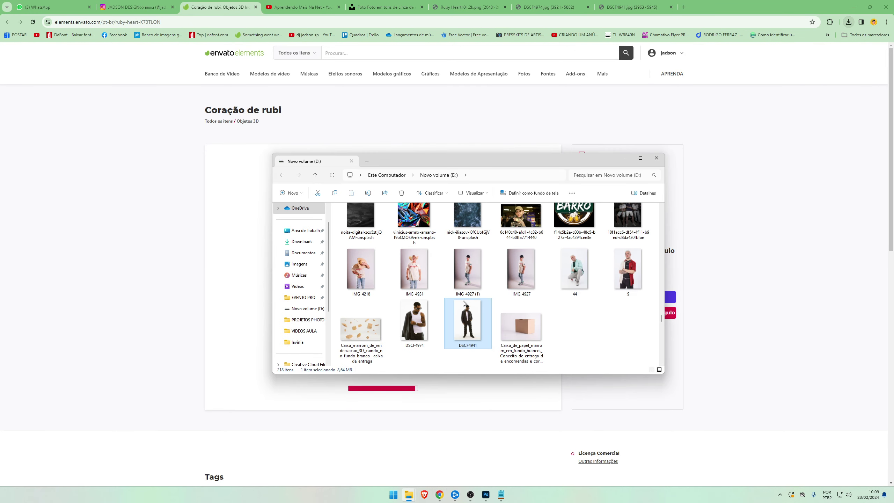
{"action": "mouse_move", "coordinate": [417, 325]}
{"action": "left_mouse_down"}
{"action": "mouse_move", "coordinate": [479, 409]}
{"action": "mouse_move", "coordinate": [486, 494]}
{"action": "mouse_move", "coordinate": [432, 323]}
{"action": "left_mouse_up"}
{"action": "key", "text": "Return"}
- Cut the man out of the DSCF4974 photo with Select Subject and a layer mask, and convert the layer to a smart object
{"action": "key", "text": "w"}
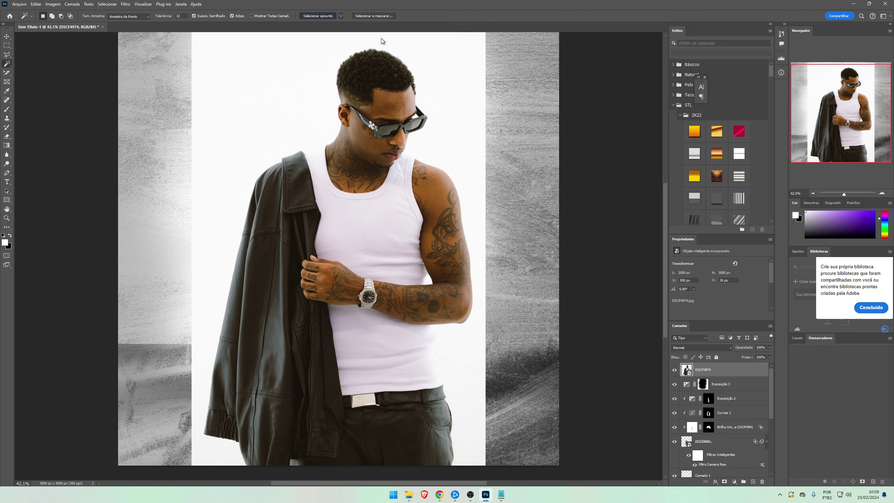
{"action": "scroll", "coordinate": [446, 113], "scroll_direction": "down", "scroll_amount": 1}
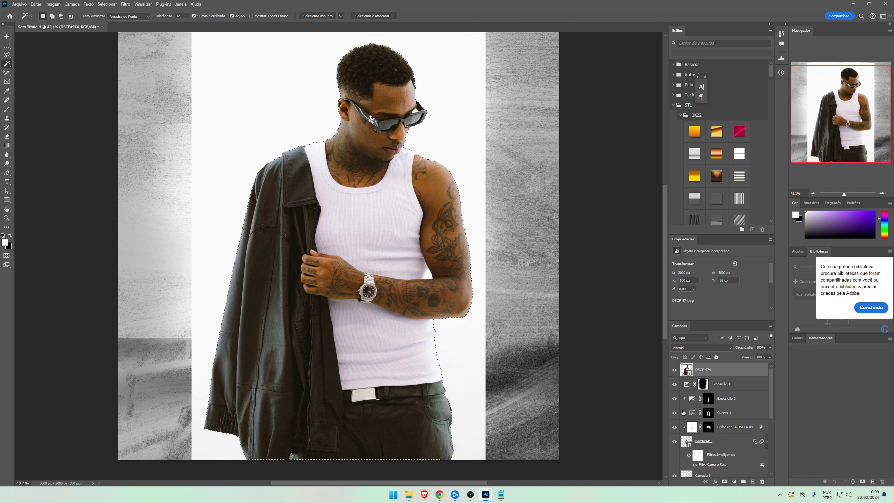
{"action": "left_click", "coordinate": [725, 481]}
{"action": "right_click", "coordinate": [728, 370]}
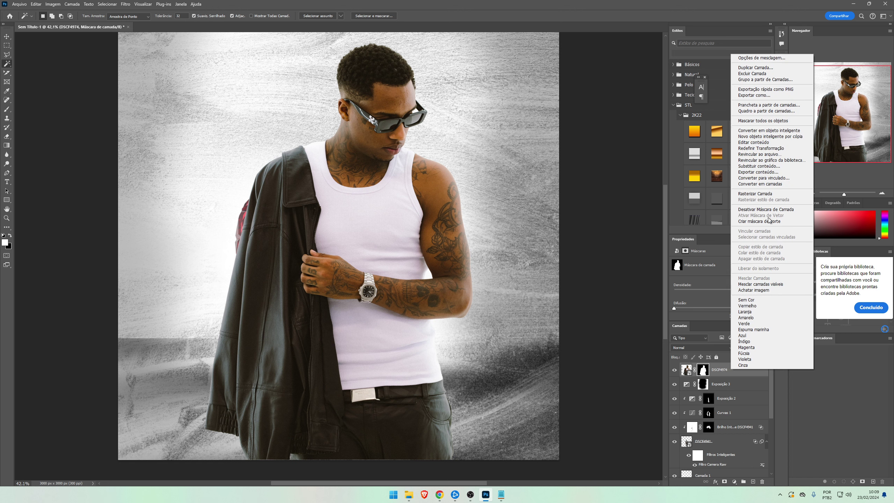
{"action": "left_click", "coordinate": [769, 132]}
- Apply a Camera Raw filter to the DSCF4974 cutout with saturation -100, clarity +84, exposure +0.65 and increased sharpening
{"action": "left_click", "coordinate": [126, 5]}
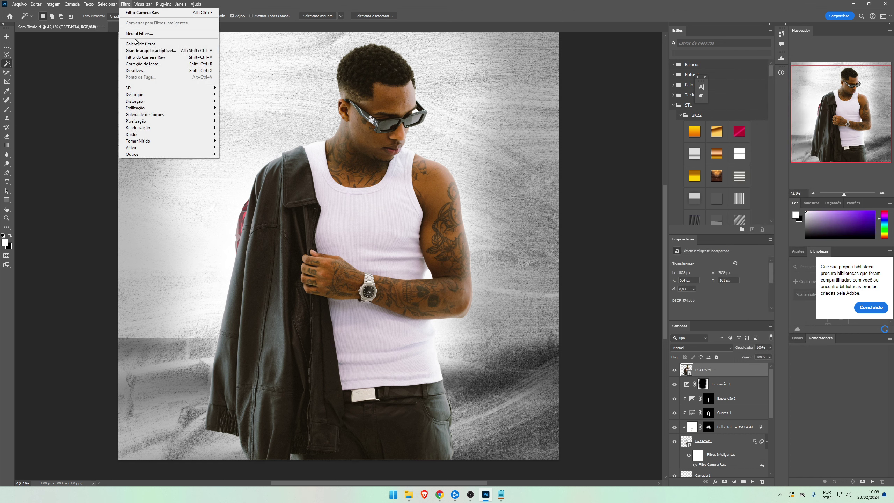
{"action": "left_click", "coordinate": [153, 58]}
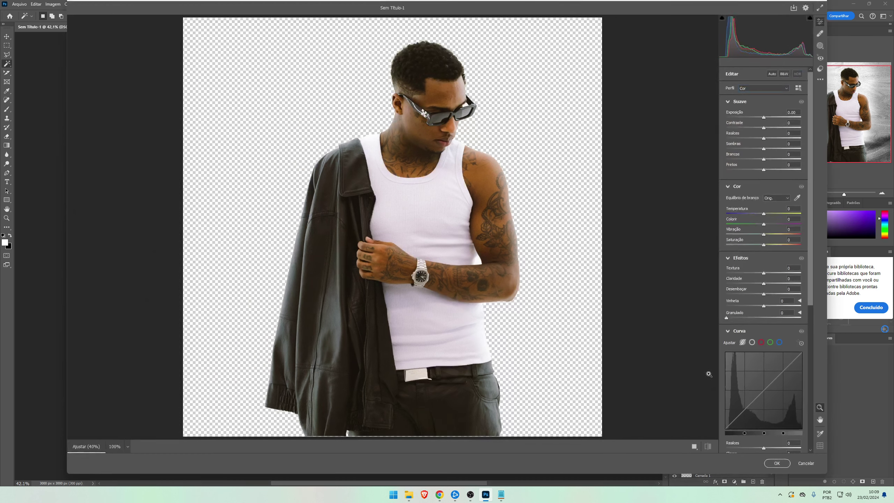
{"action": "left_click_drag", "start_coordinate": [744, 245], "coordinate": [707, 241]}
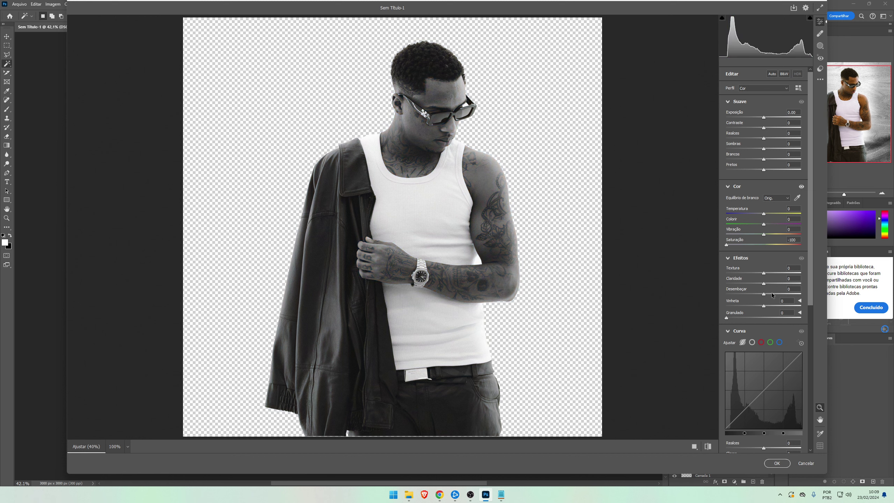
{"action": "left_click_drag", "start_coordinate": [764, 283], "coordinate": [795, 284]}
{"action": "left_click_drag", "start_coordinate": [762, 119], "coordinate": [768, 119]}
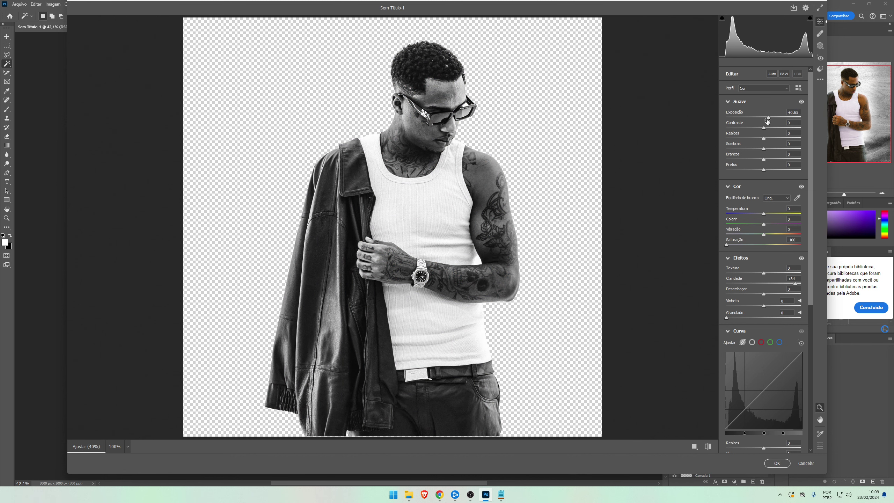
{"action": "left_click_drag", "start_coordinate": [806, 286], "coordinate": [819, 360]}
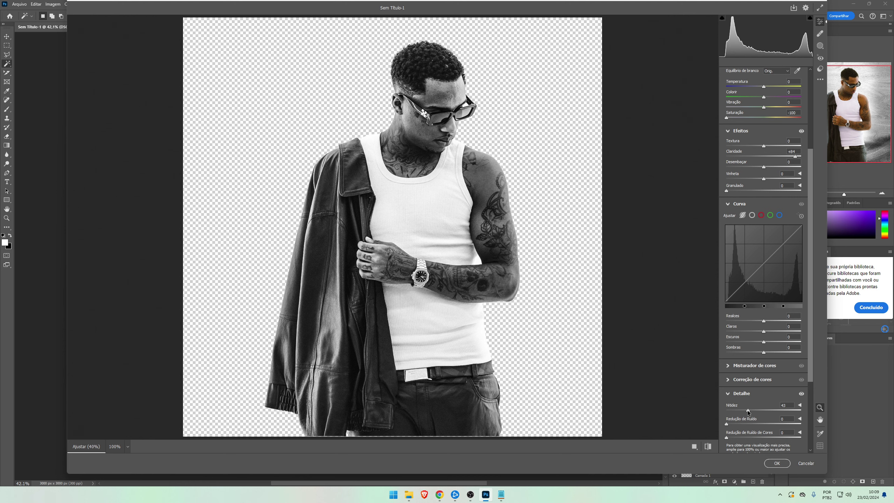
{"action": "left_click", "coordinate": [777, 464]}
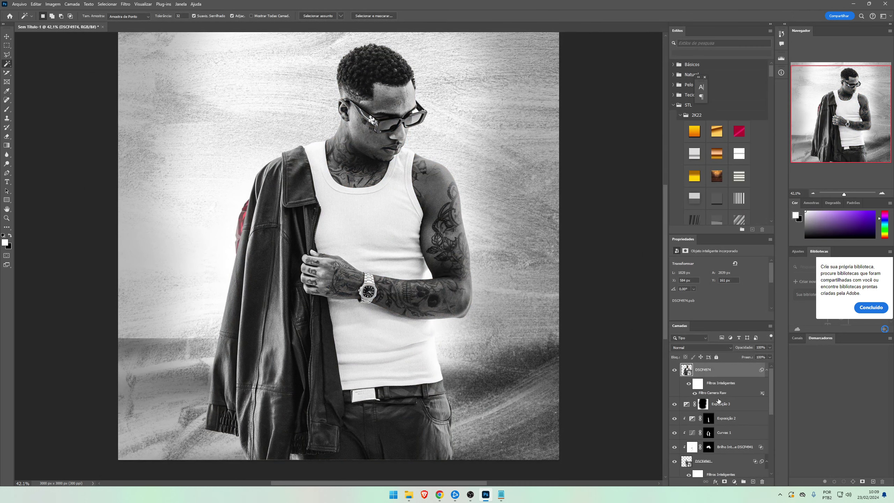
- Convert the filtered DSCF4974 layer to a smart object again and move it directly below the ruby heart layer
{"action": "right_click", "coordinate": [727, 366]}
{"action": "left_click", "coordinate": [764, 126]}
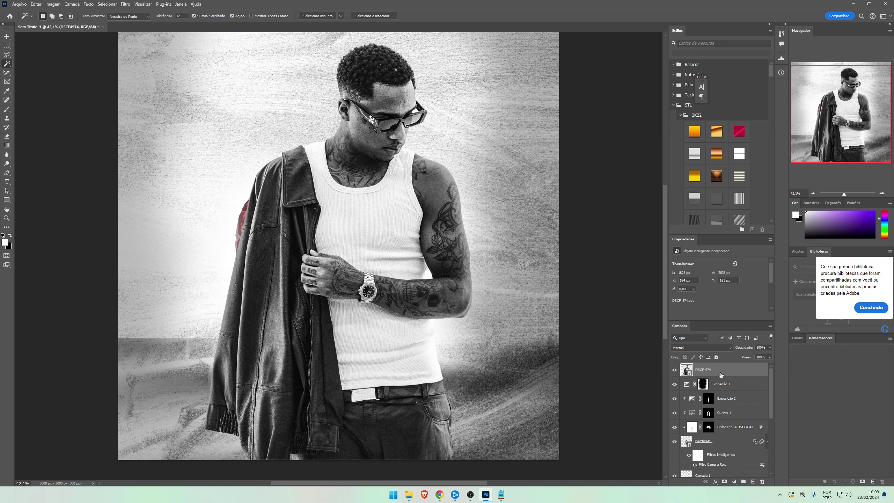
{"action": "left_click_drag", "start_coordinate": [720, 374], "coordinate": [717, 461]}
- Scale down the black-and-white portrait and position it so the head and shoulders rise above the heart
{"action": "key", "text": "ctrl+t"}
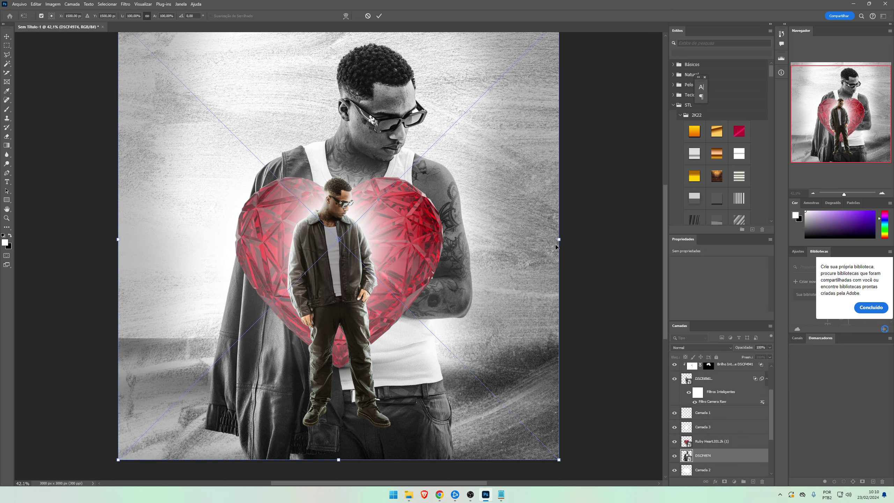
{"action": "left_click_drag", "start_coordinate": [560, 240], "coordinate": [452, 173]}
{"action": "key", "text": "Return"}
{"action": "key", "text": "Return"}
{"action": "left_click_drag", "start_coordinate": [455, 233], "coordinate": [447, 220]}
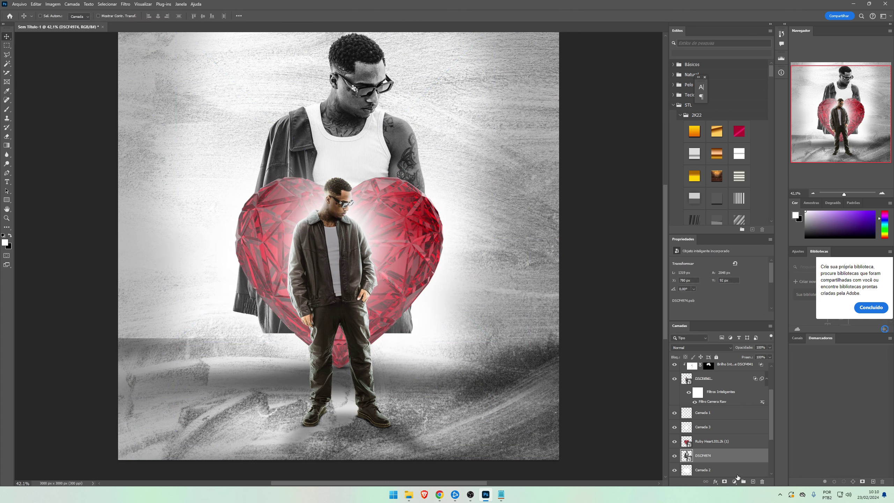
- Add a mask to the black-and-white portrait, erase its lower body behind the heart, and nudge the layer slightly sideways
{"action": "left_click", "coordinate": [724, 482]}
{"action": "key", "text": "e"}
{"action": "mouse_move", "coordinate": [449, 375]}
{"action": "left_mouse_down"}
{"action": "mouse_move", "coordinate": [268, 354]}
{"action": "mouse_move", "coordinate": [260, 341]}
{"action": "mouse_move", "coordinate": [357, 311]}
{"action": "mouse_move", "coordinate": [317, 276]}
{"action": "mouse_move", "coordinate": [223, 240]}
{"action": "mouse_move", "coordinate": [413, 230]}
{"action": "mouse_move", "coordinate": [316, 226]}
{"action": "mouse_move", "coordinate": [377, 224]}
{"action": "mouse_move", "coordinate": [424, 208]}
{"action": "mouse_move", "coordinate": [390, 260]}
{"action": "left_mouse_up"}
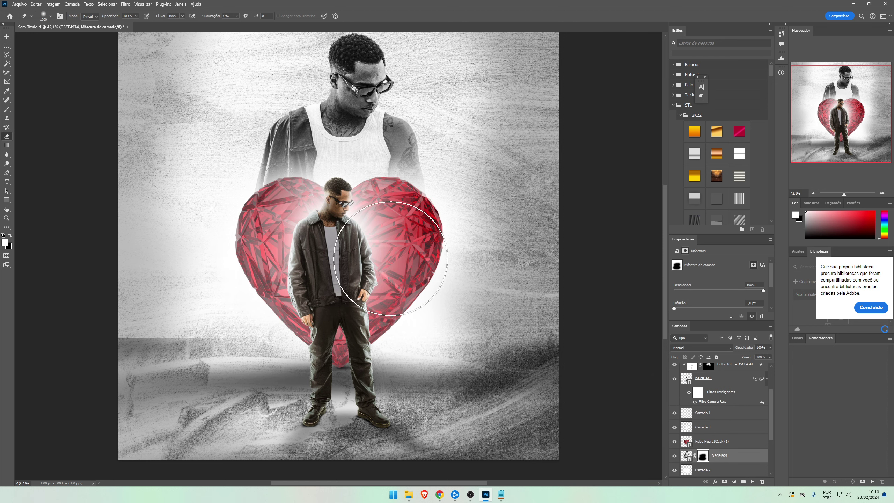
{"action": "key", "text": "v"}
{"action": "scroll", "coordinate": [370, 282], "scroll_direction": "up", "scroll_amount": 1}
{"action": "key", "text": "shift+Left"}
{"action": "key", "text": "e"}
{"action": "key", "text": "v"}
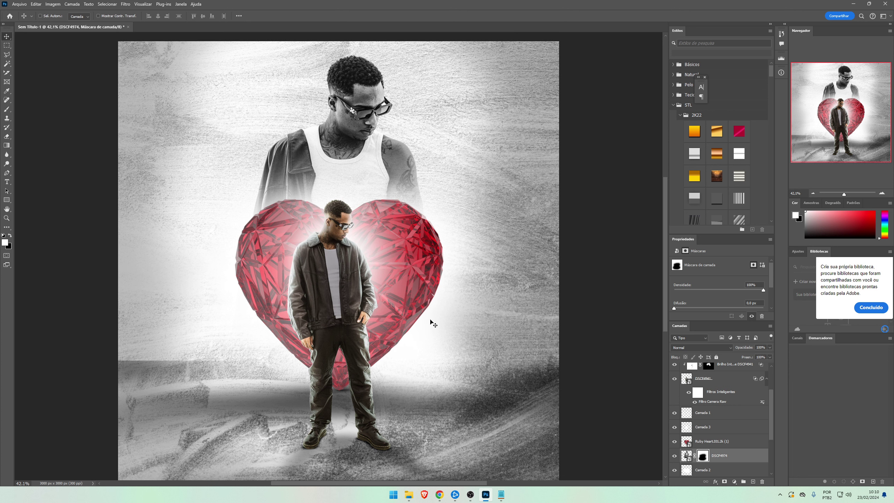
- Apply an Inner Glow to the ruby heart layer and separate the effect into its own clipped layer
{"action": "scroll", "coordinate": [720, 381], "scroll_direction": "up", "scroll_amount": 3}
{"action": "left_click", "coordinate": [727, 374]}
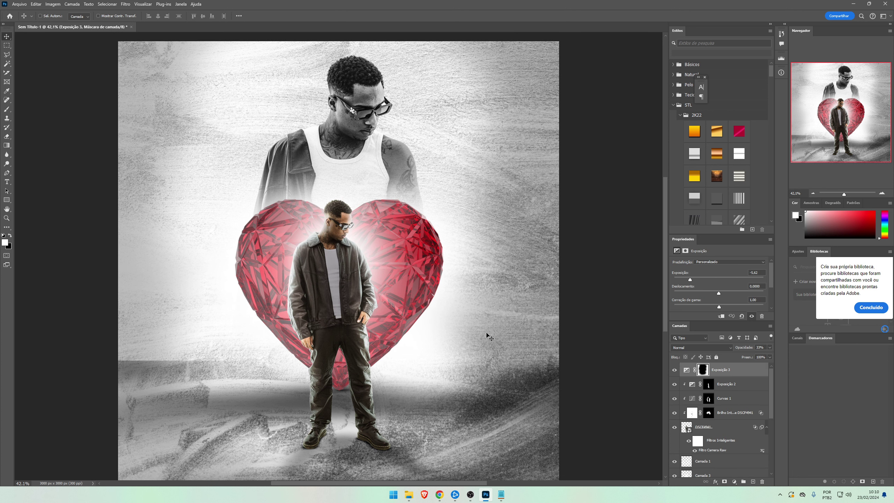
{"action": "scroll", "coordinate": [490, 337], "scroll_direction": "down", "scroll_amount": 2}
{"action": "scroll", "coordinate": [712, 425], "scroll_direction": "down", "scroll_amount": 4}
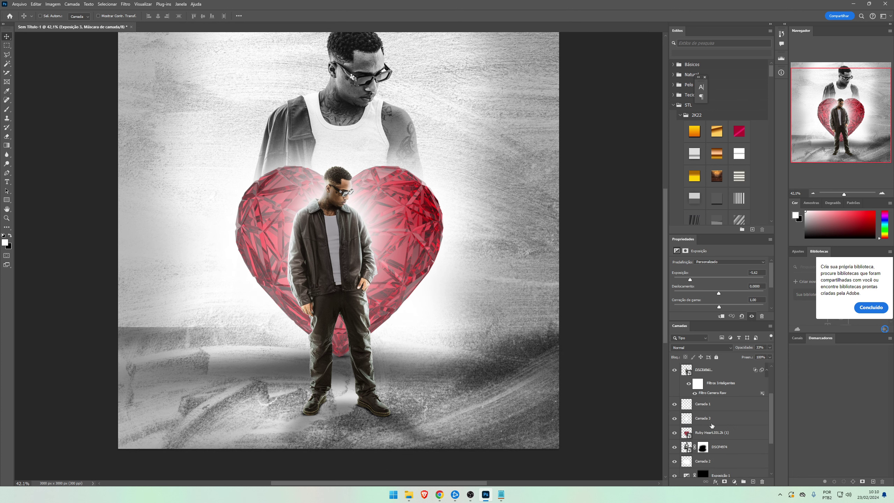
{"action": "left_click", "coordinate": [711, 433]}
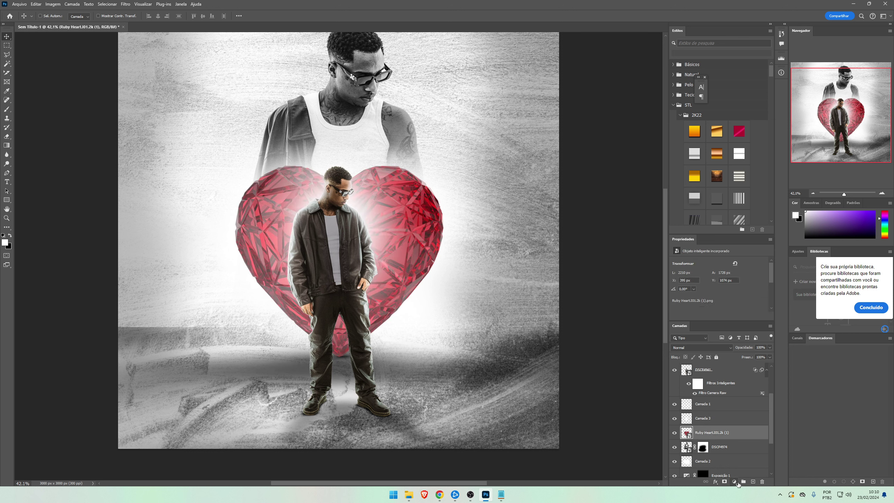
{"action": "left_click", "coordinate": [715, 481]}
{"action": "left_click", "coordinate": [736, 444]}
{"action": "key", "text": "Return"}
{"action": "right_click", "coordinate": [715, 451]}
{"action": "left_click", "coordinate": [722, 433]}
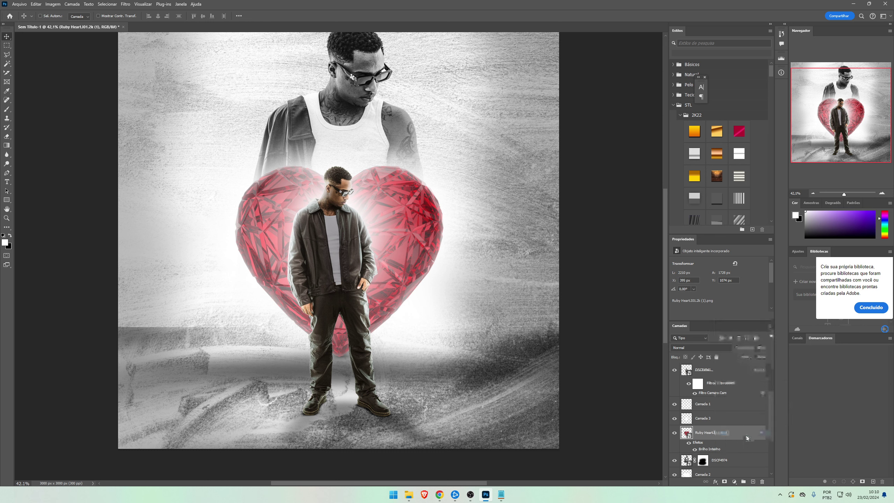
- Give the heart's glow layer a black mask and paint it white along the heart's upper and outer edges
{"action": "left_click", "coordinate": [724, 482]}
{"action": "key", "text": "ctrl+i"}
{"action": "key", "text": "b"}
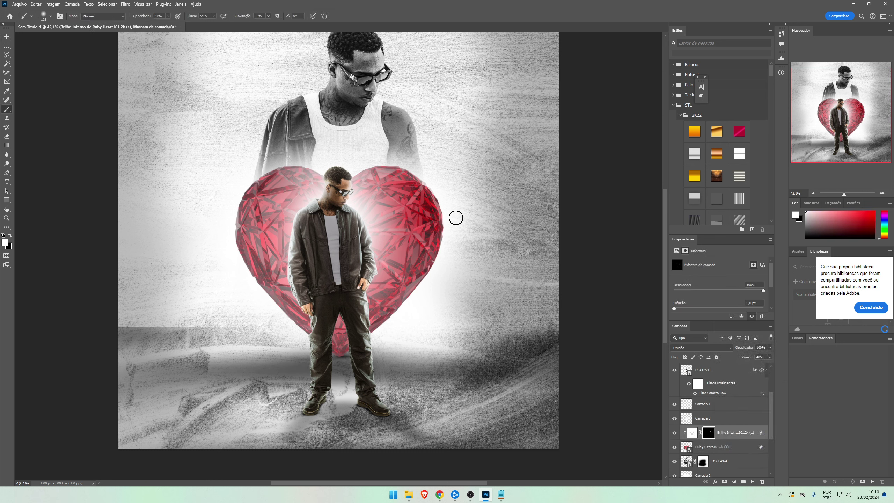
{"action": "mouse_move", "coordinate": [456, 218]}
{"action": "left_mouse_down"}
{"action": "mouse_move", "coordinate": [459, 274]}
{"action": "mouse_move", "coordinate": [425, 167]}
{"action": "left_mouse_up"}
{"action": "mouse_move", "coordinate": [279, 160]}
{"action": "left_mouse_down"}
{"action": "mouse_move", "coordinate": [244, 217]}
{"action": "mouse_move", "coordinate": [232, 197]}
{"action": "mouse_move", "coordinate": [243, 262]}
{"action": "left_mouse_up"}
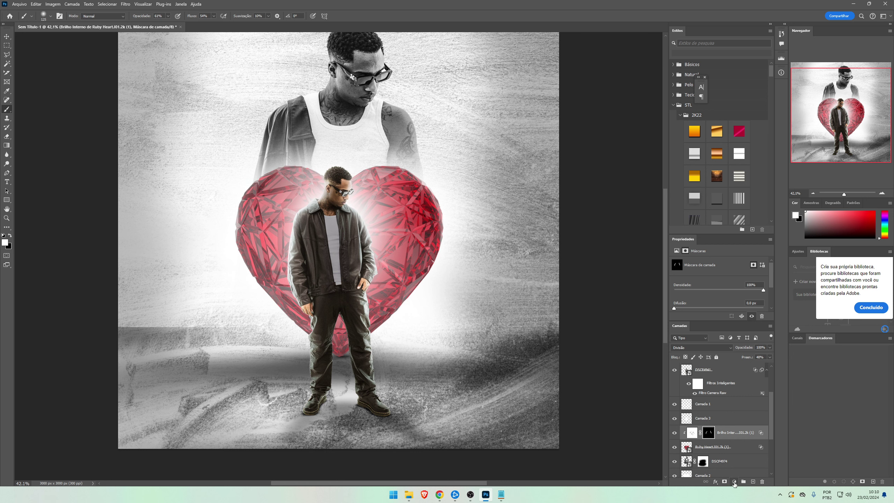
- Add a Curves adjustment clipped to the heart and shape a contrast curve with lowered shadows and raised highlights
{"action": "left_click", "coordinate": [734, 481]}
{"action": "left_click", "coordinate": [746, 393]}
{"action": "right_click", "coordinate": [738, 433]}
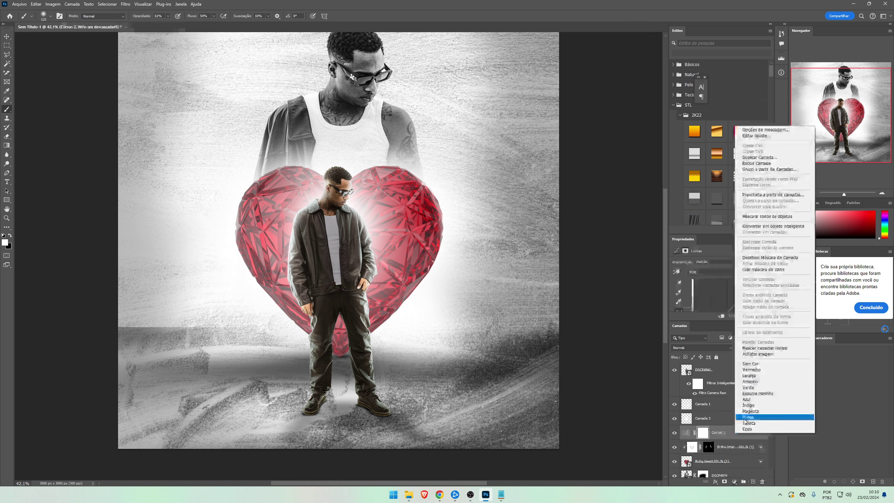
{"action": "left_click", "coordinate": [778, 270]}
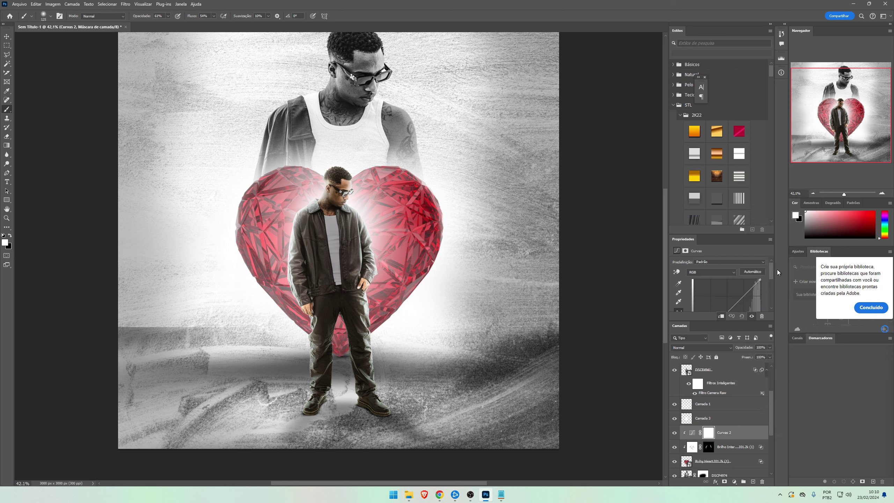
{"action": "scroll", "coordinate": [725, 282], "scroll_direction": "down", "scroll_amount": 1}
{"action": "left_click_drag", "start_coordinate": [710, 295], "coordinate": [714, 301]}
{"action": "left_click_drag", "start_coordinate": [741, 271], "coordinate": [736, 271]}
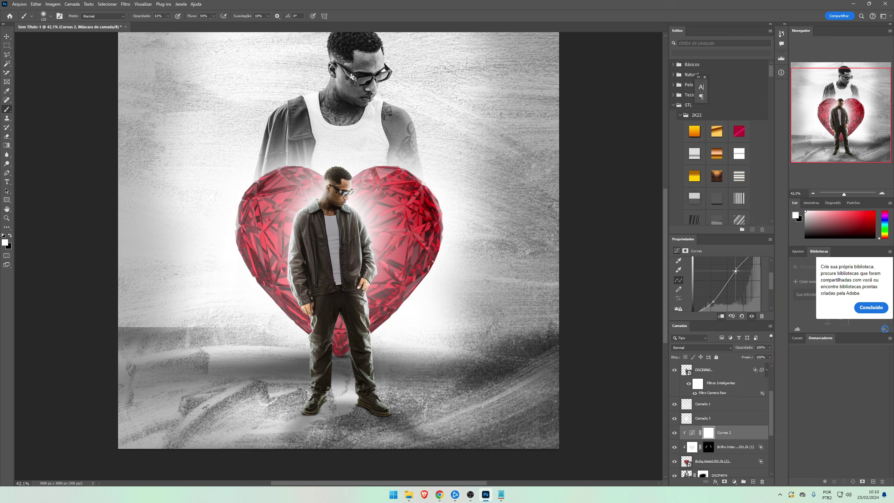
- Add the title text "KAY BLACK" on a new text layer above all other layers, beside the portrait's shoulder
{"action": "left_click", "coordinate": [710, 405]}
{"action": "scroll", "coordinate": [718, 397], "scroll_direction": "up", "scroll_amount": 3}
{"action": "left_click", "coordinate": [728, 372]}
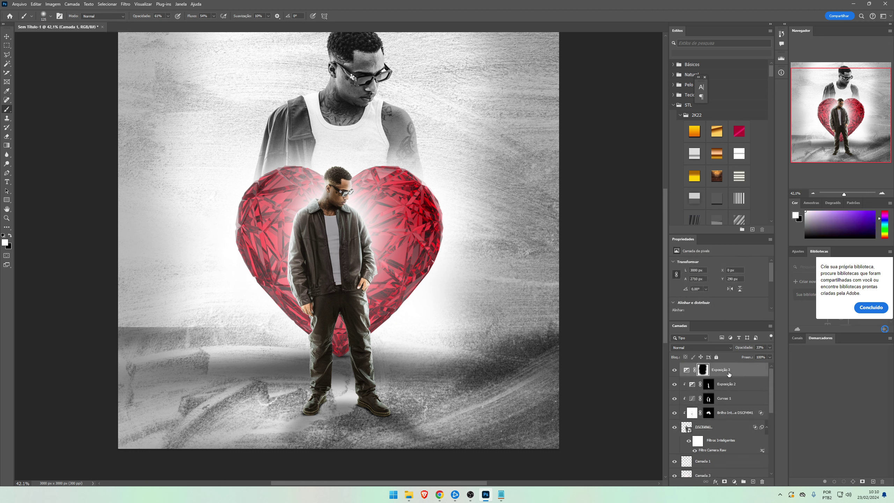
{"action": "scroll", "coordinate": [280, 292], "scroll_direction": "up", "scroll_amount": 2}
{"action": "key", "text": "t"}
{"action": "left_click", "coordinate": [219, 203]}
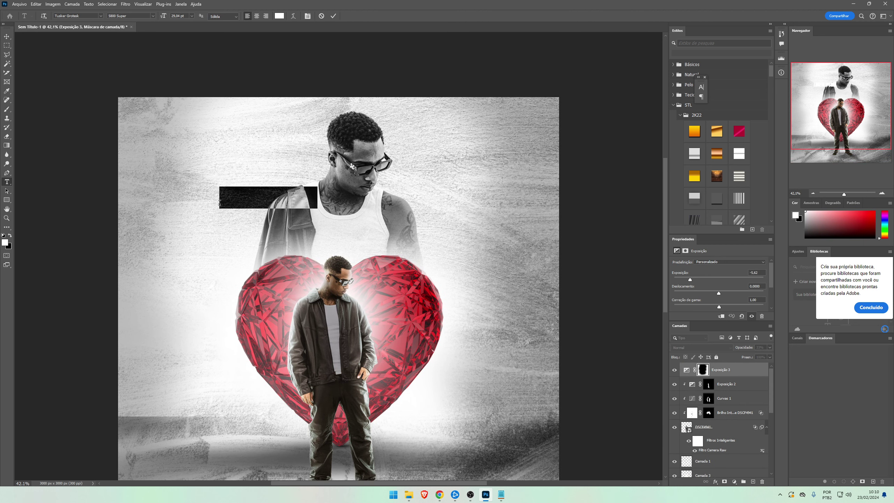
{"action": "type", "text": "INY BLACK"}
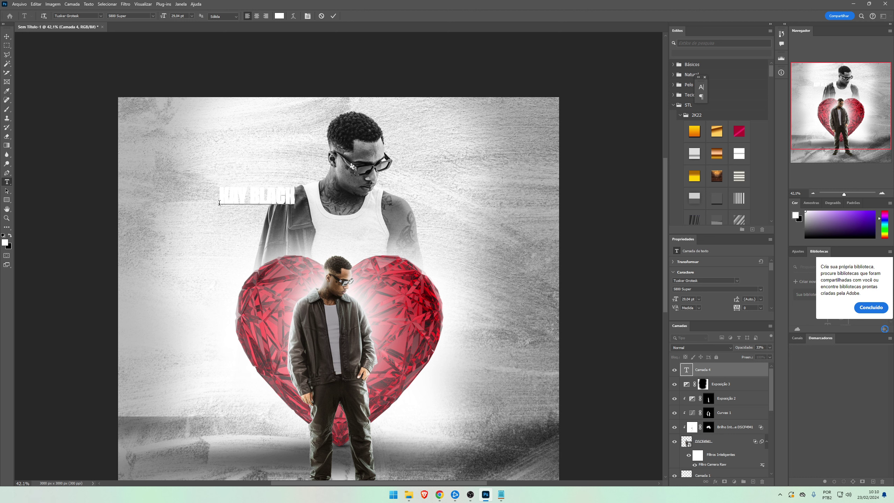
- Colour the whole title text bright red and commit it
{"action": "key", "text": "ctrl+a"}
{"action": "left_click", "coordinate": [279, 15]}
{"action": "left_click", "coordinate": [734, 157]}
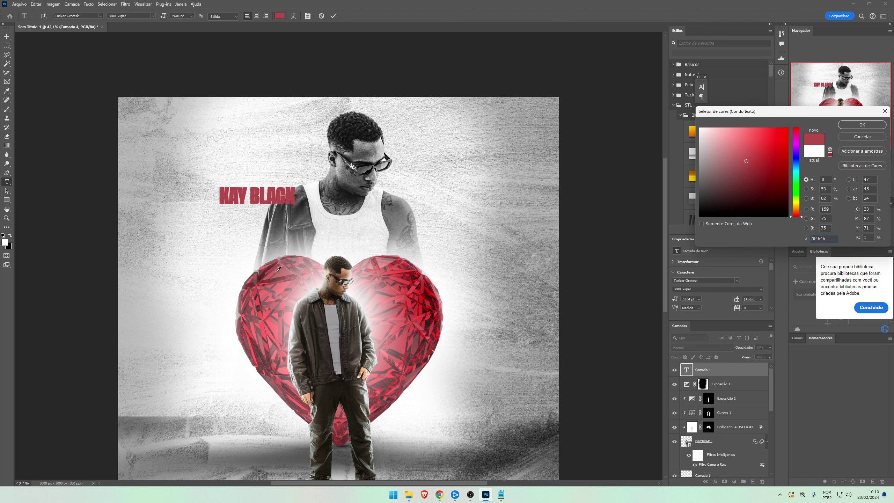
{"action": "left_click", "coordinate": [758, 144]}
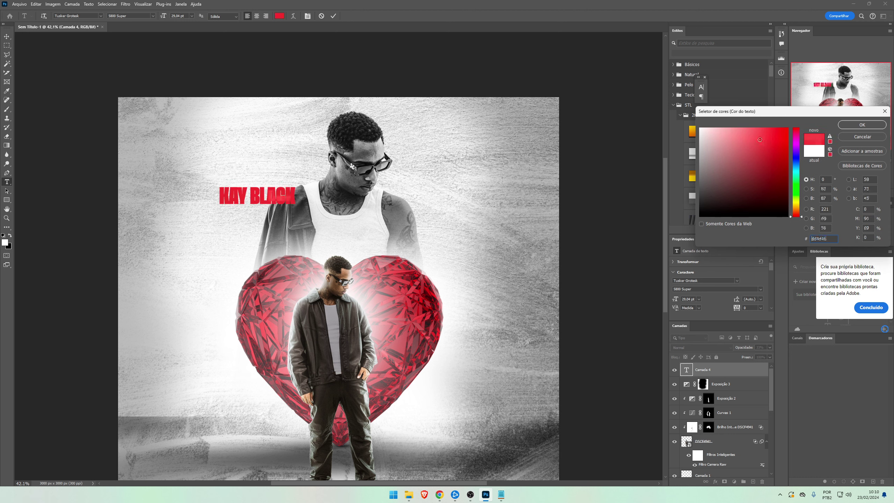
{"action": "key", "text": "Return"}
{"action": "left_click", "coordinate": [7, 37]}
- Reopen the title text for editing, show its Character settings, and leave the text unchanged
{"action": "key", "text": "t"}
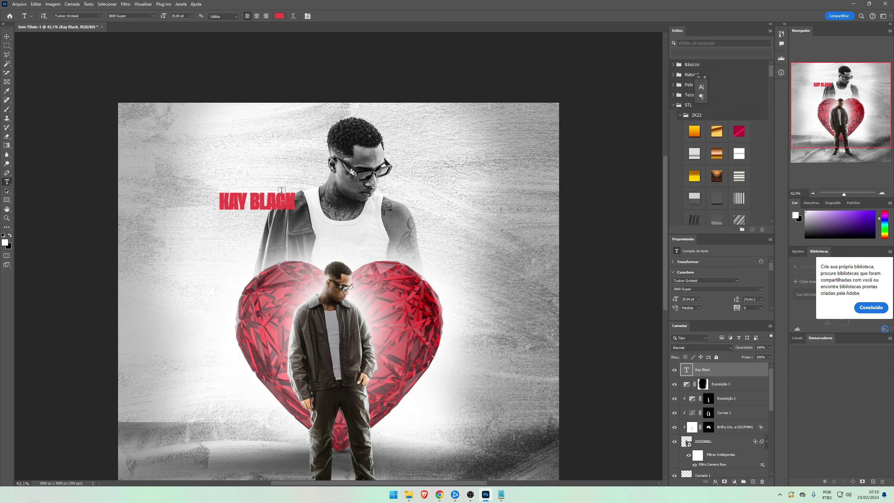
{"action": "left_click", "coordinate": [282, 192]}
{"action": "left_click", "coordinate": [713, 368]}
{"action": "key", "text": "Delete"}
{"action": "triple_click", "coordinate": [244, 209]}
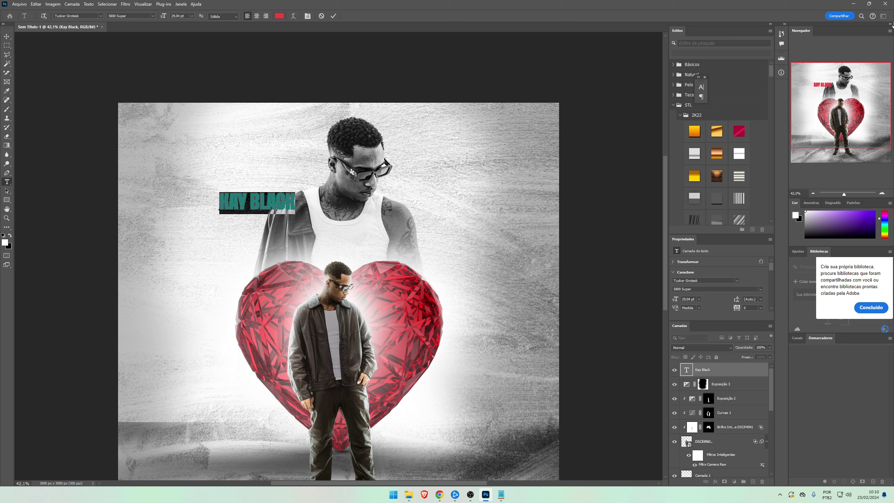
{"action": "left_click", "coordinate": [306, 17]}
{"action": "left_click", "coordinate": [711, 383]}
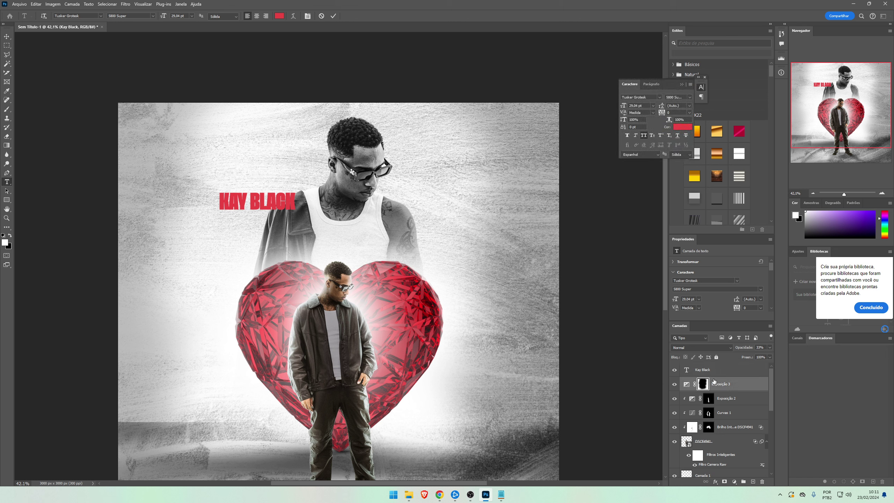
- Enlarge the title to about 134.56 pt so it spans most of the canvas width, and shift it to roughly the centre
{"action": "key", "text": "v"}
{"action": "key", "text": "ctrl+t"}
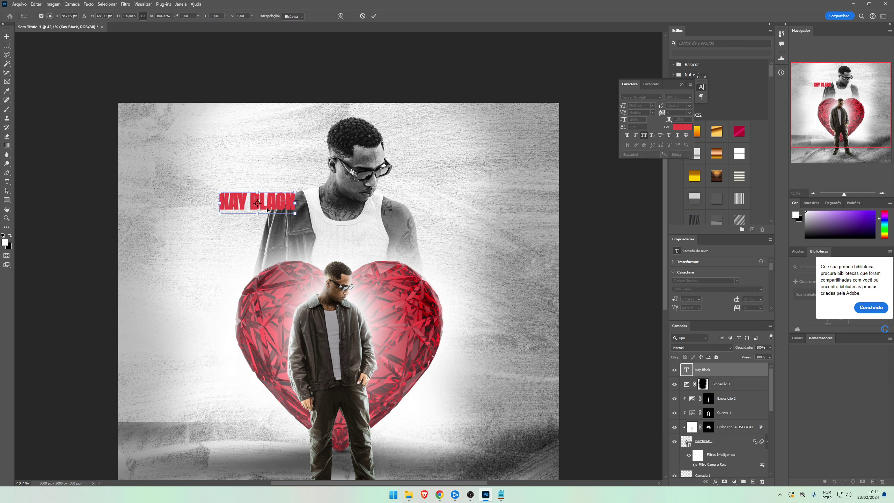
{"action": "left_click_drag", "start_coordinate": [293, 203], "coordinate": [563, 203]}
{"action": "key", "text": "Return"}
{"action": "left_click_drag", "start_coordinate": [455, 238], "coordinate": [406, 237]}
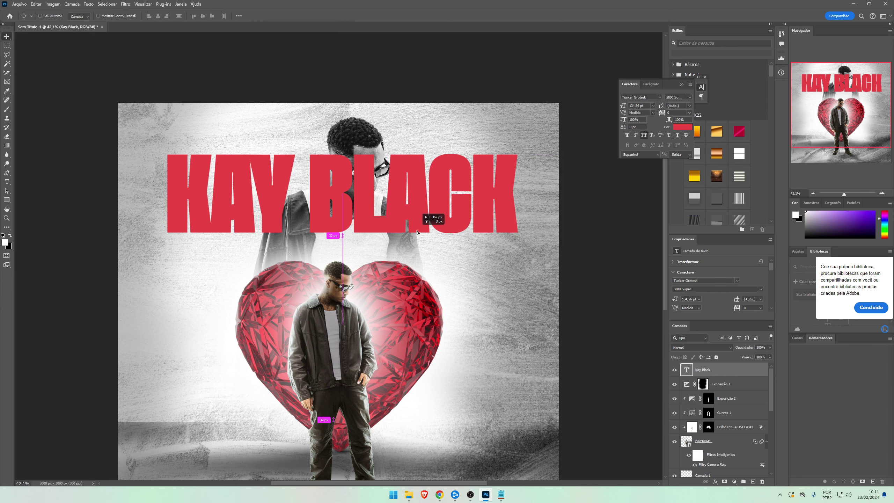
- Place the title layer beneath the black-and-white portrait layer and position the text behind the man's head
{"action": "left_click_drag", "start_coordinate": [720, 370], "coordinate": [731, 448]}
{"action": "mouse_move", "coordinate": [442, 213]}
{"action": "left_mouse_down"}
{"action": "mouse_move", "coordinate": [451, 194]}
{"action": "mouse_move", "coordinate": [454, 343]}
{"action": "mouse_move", "coordinate": [453, 171]}
{"action": "mouse_move", "coordinate": [454, 224]}
{"action": "mouse_move", "coordinate": [463, 181]}
{"action": "mouse_move", "coordinate": [462, 190]}
{"action": "mouse_move", "coordinate": [449, 215]}
{"action": "left_mouse_up"}
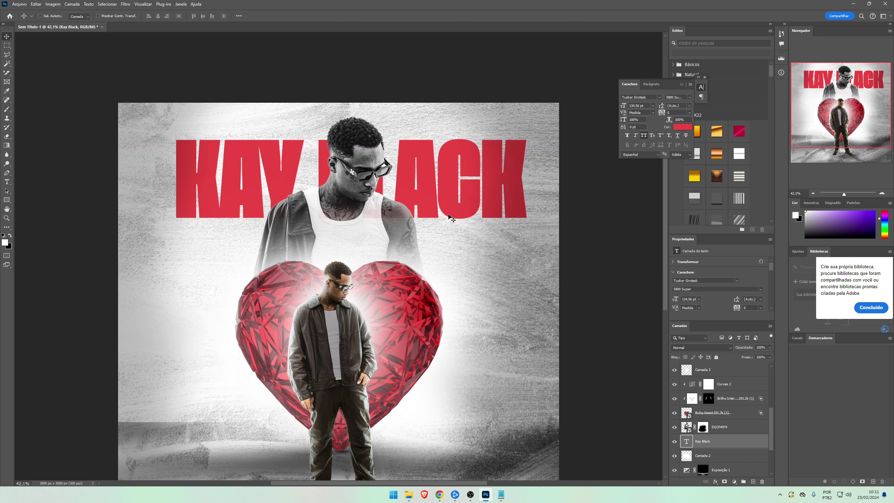
{"action": "mouse_move", "coordinate": [665, 295]}
{"action": "left_mouse_down"}
{"action": "mouse_move", "coordinate": [659, 363]}
{"action": "mouse_move", "coordinate": [658, 289]}
{"action": "left_mouse_up"}
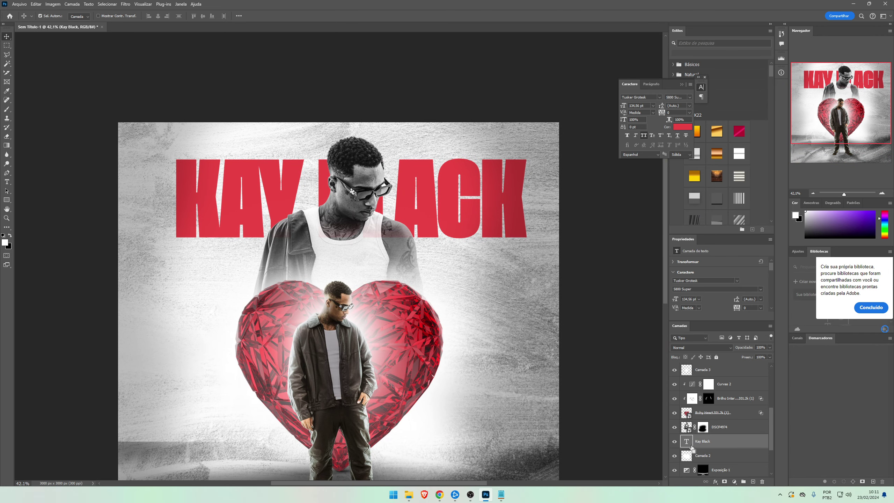
- Duplicate the title layer and place the copy directly above the black-and-white portrait layer
{"action": "key", "text": "ctrl+j"}
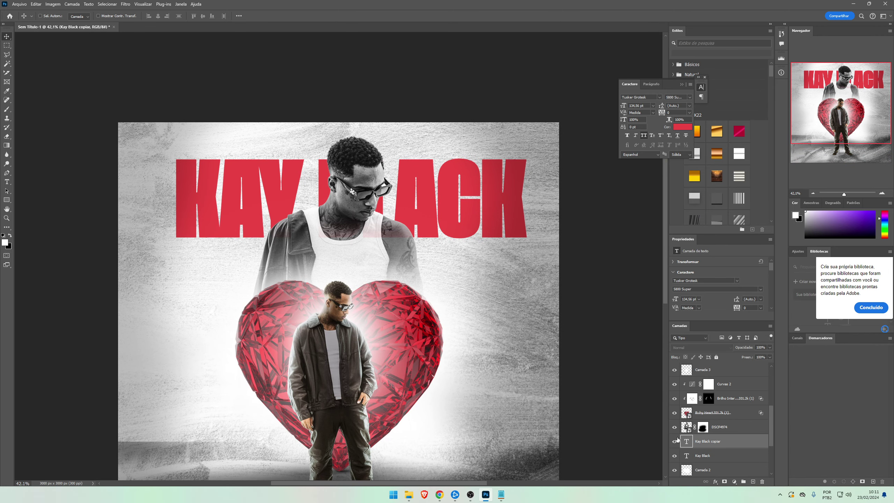
{"action": "left_click", "coordinate": [720, 427]}
{"action": "left_click", "coordinate": [720, 398], "text": "ctrl"}
{"action": "left_click", "coordinate": [718, 413]}
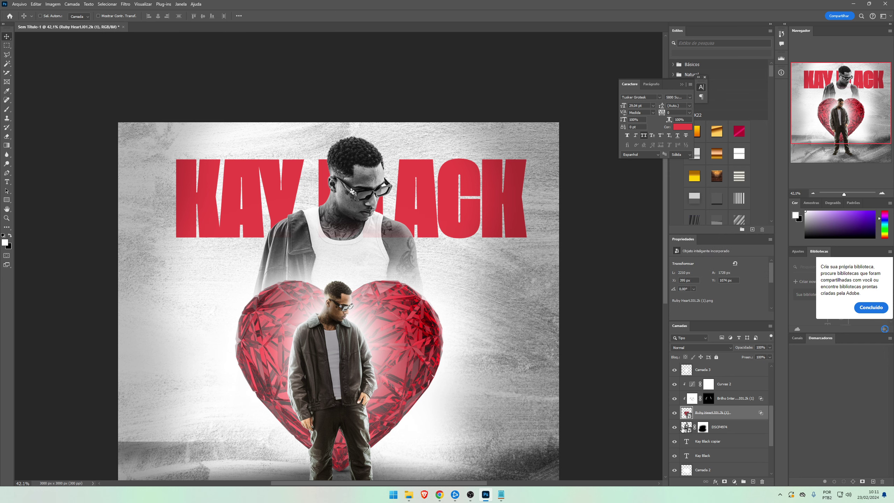
{"action": "left_click", "coordinate": [666, 427]}
{"action": "left_click_drag", "start_coordinate": [668, 424], "coordinate": [662, 282]}
{"action": "left_click_drag", "start_coordinate": [709, 442], "coordinate": [710, 421]}
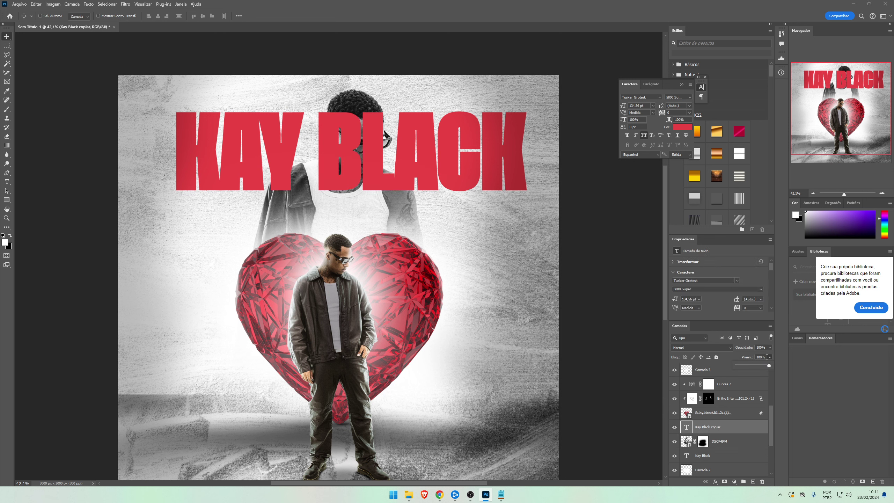
- Turn the title copy into an outline with 0% fill and a thin outside Stroke in red sampled from the title
{"action": "left_click", "coordinate": [715, 481]}
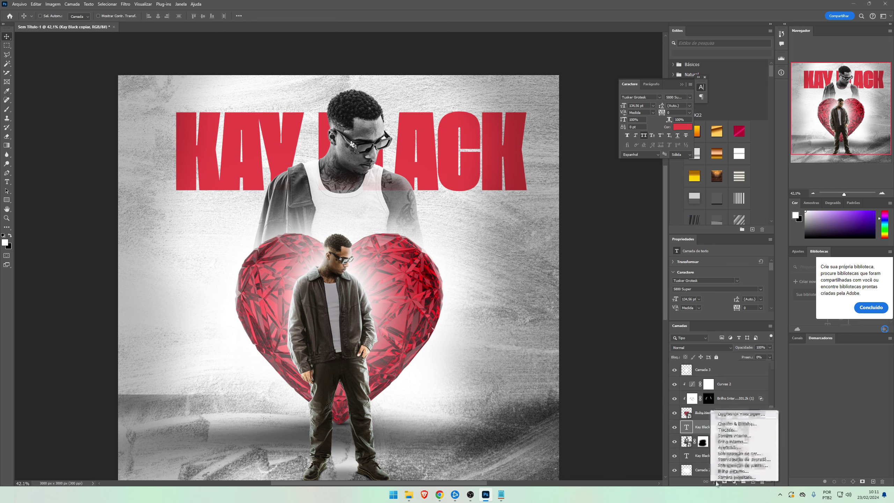
{"action": "left_click", "coordinate": [735, 429]}
{"action": "double_click", "coordinate": [735, 429]}
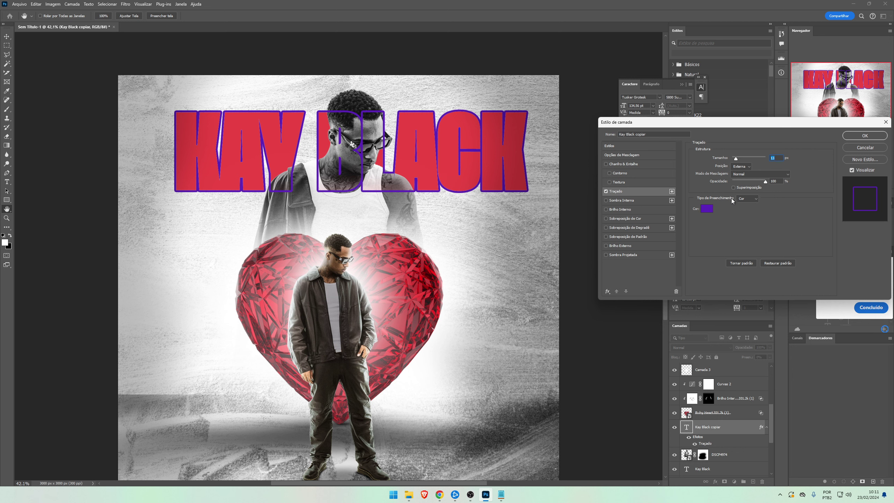
{"action": "left_click_drag", "start_coordinate": [740, 160], "coordinate": [735, 162]}
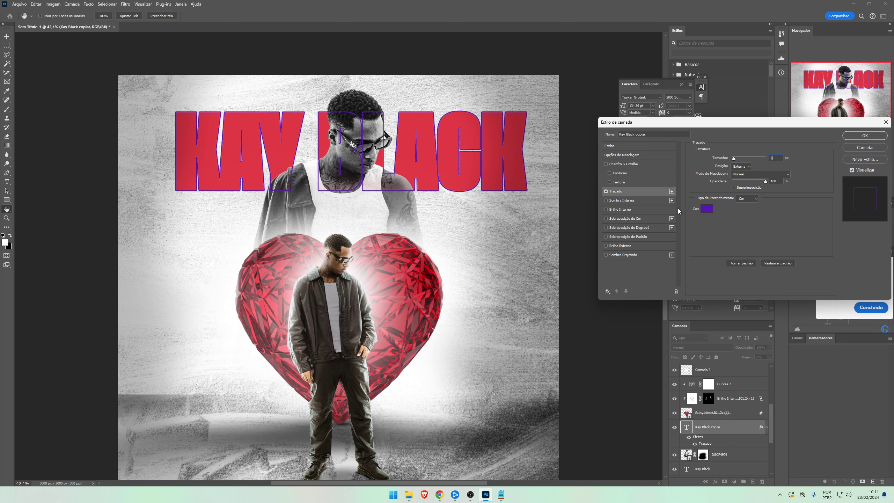
{"action": "left_click", "coordinate": [707, 209]}
{"action": "left_click", "coordinate": [417, 116]}
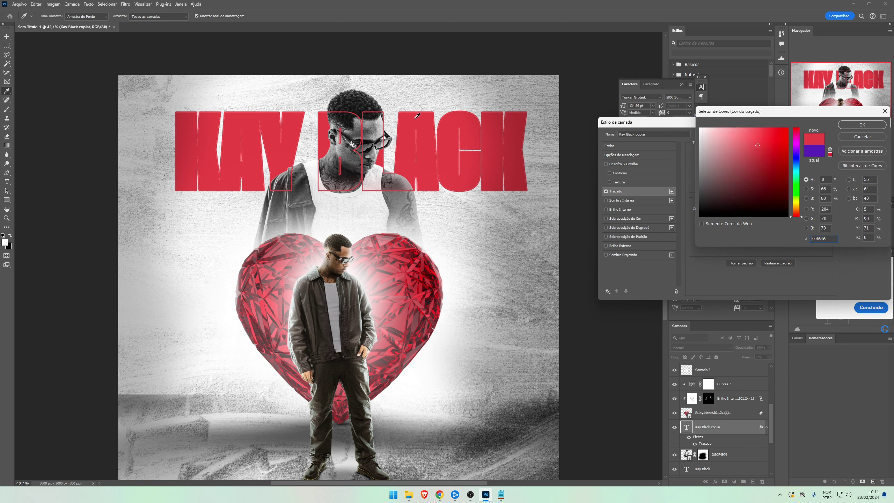
{"action": "key", "text": "Return"}
{"action": "key", "text": "Return"}
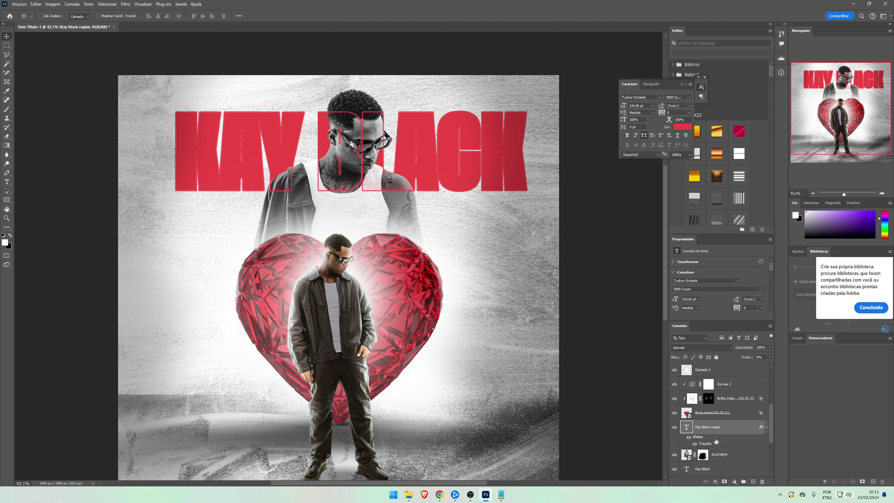
- Convert the outlined title copy to a smart object and set its blend mode to Lighten (Clarear)
{"action": "right_click", "coordinate": [720, 472]}
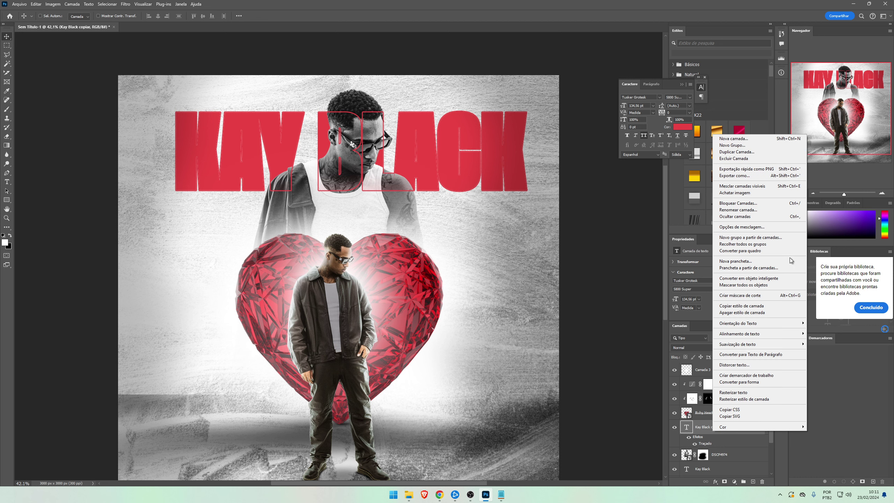
{"action": "left_click", "coordinate": [782, 278]}
{"action": "left_click", "coordinate": [700, 348]}
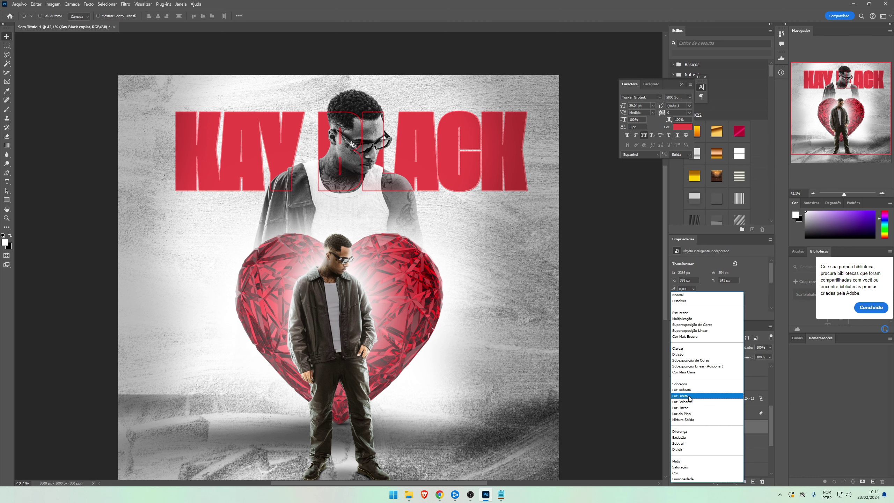
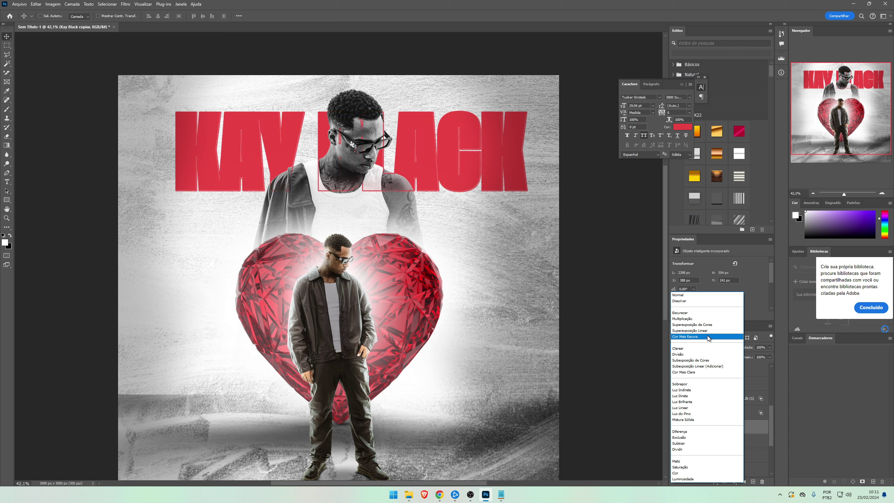
{"action": "left_click", "coordinate": [709, 348]}
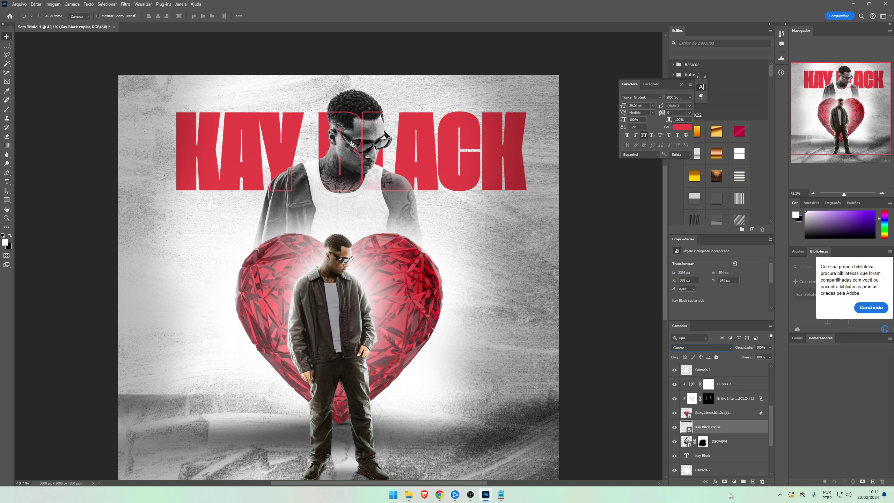
- Give the outlined title copy a black mask and paint white with a hard round brush to reveal the outline over the portrait's neck
{"action": "left_click", "coordinate": [725, 482]}
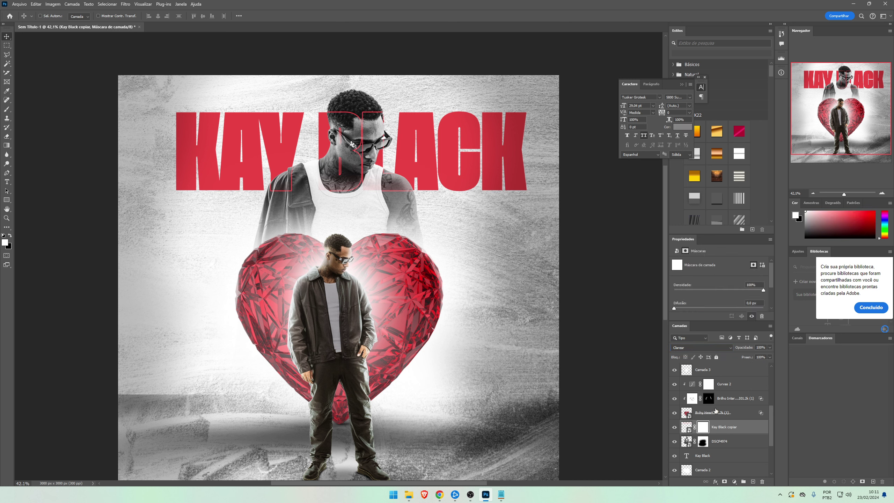
{"action": "key", "text": "ctrl+i"}
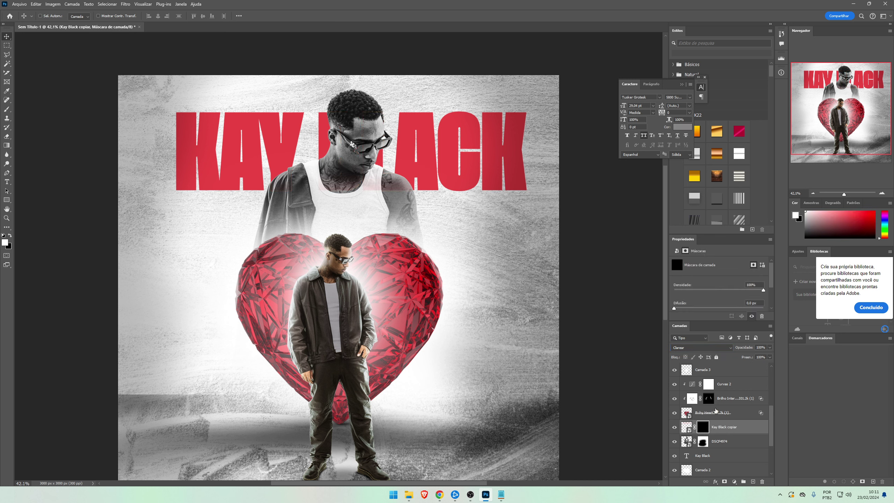
{"action": "key", "text": "b"}
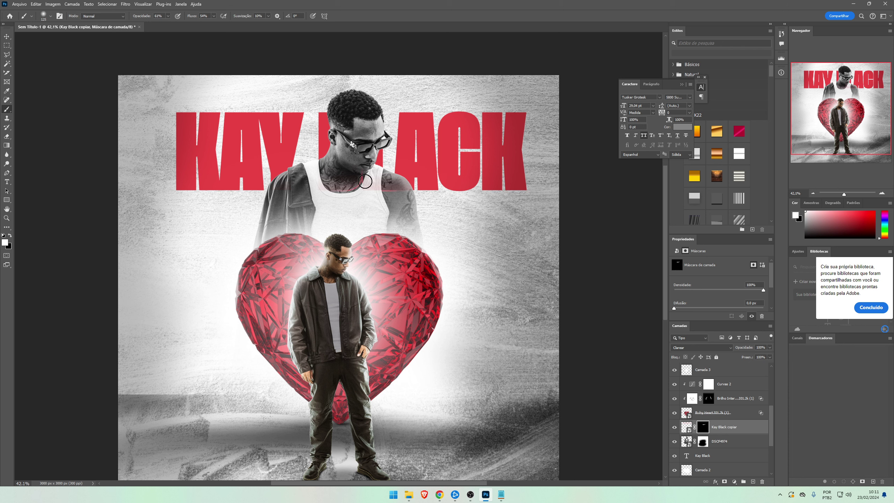
{"action": "left_click", "coordinate": [48, 20]}
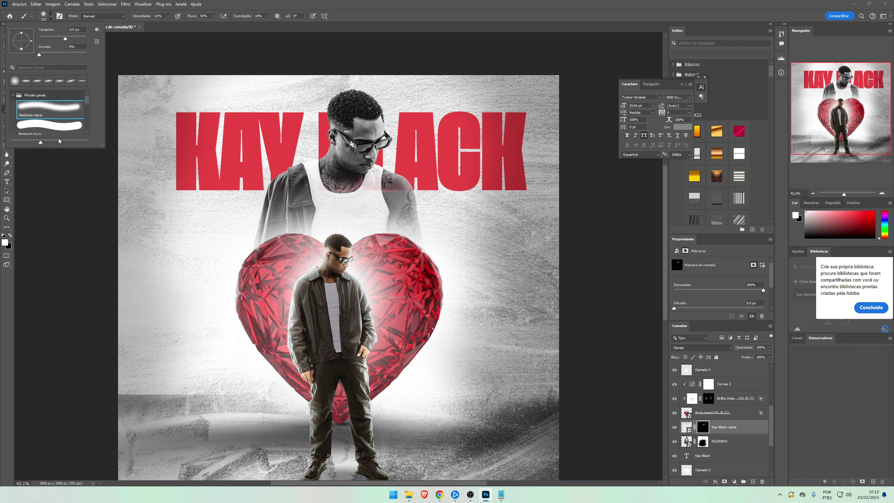
{"action": "left_click", "coordinate": [60, 131]}
{"action": "left_click", "coordinate": [360, 182]}
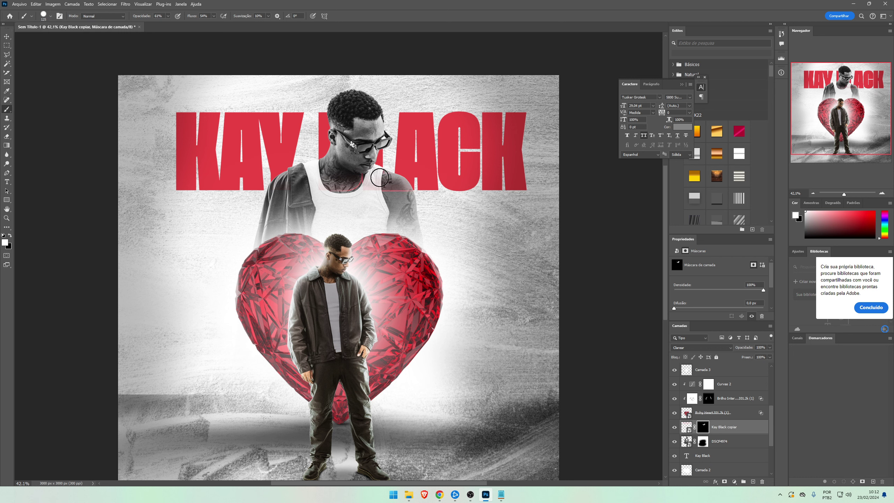
{"action": "left_click", "coordinate": [336, 183]}
- Erase excess outline from the title copy's mask with a 250 px eraser, and set its brush to Redondo macio
{"action": "key", "text": "e"}
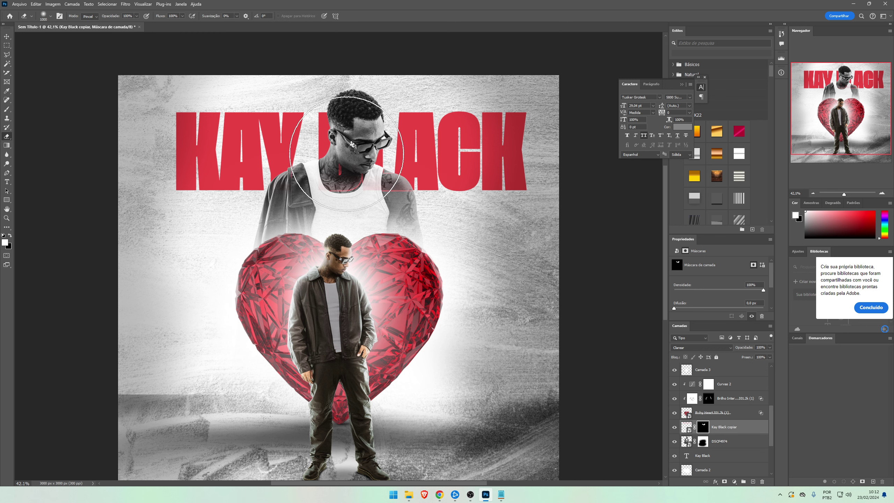
{"action": "key", "text": "bracketleft"}
{"action": "key", "text": "bracketleft"}
{"action": "key", "text": "bracketleft"}
{"action": "key", "text": "bracketleft"}
{"action": "key", "text": "bracketleft"}
{"action": "key", "text": "bracketleft"}
{"action": "key", "text": "bracketleft"}
{"action": "key", "text": "bracketleft"}
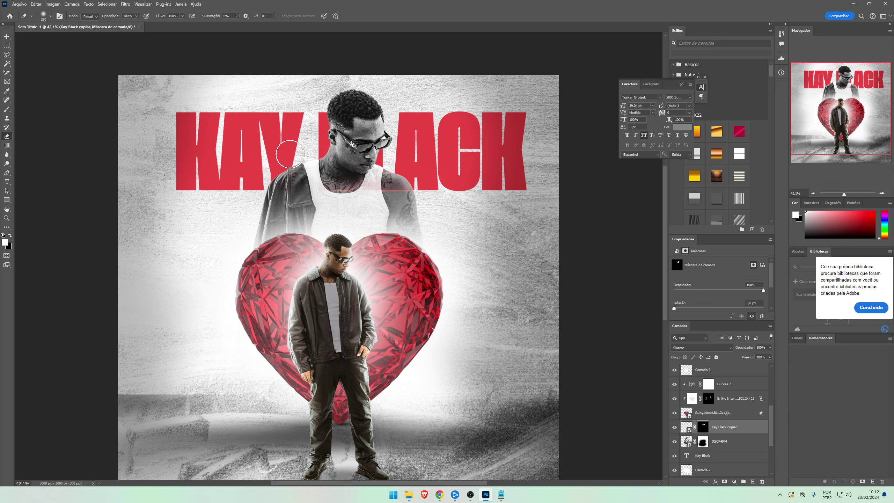
{"action": "scroll", "coordinate": [355, 271], "scroll_direction": "up", "scroll_amount": 2}
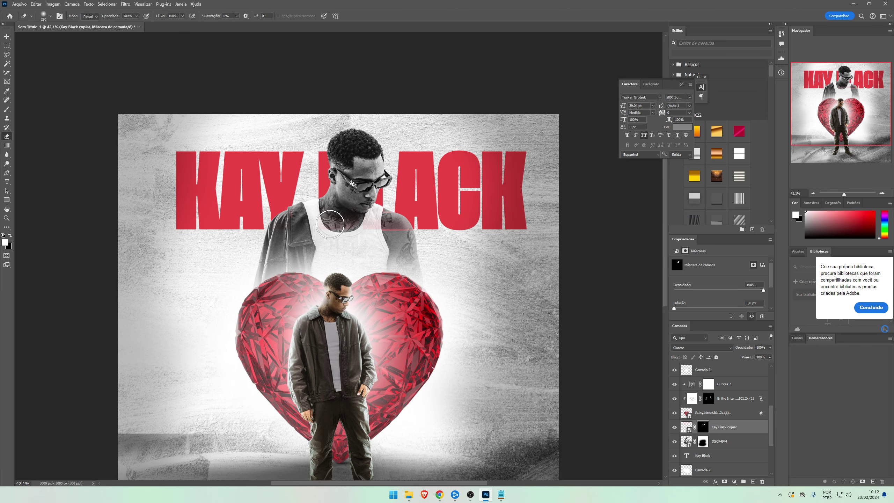
{"action": "scroll", "coordinate": [334, 278], "scroll_direction": "up", "scroll_amount": 1}
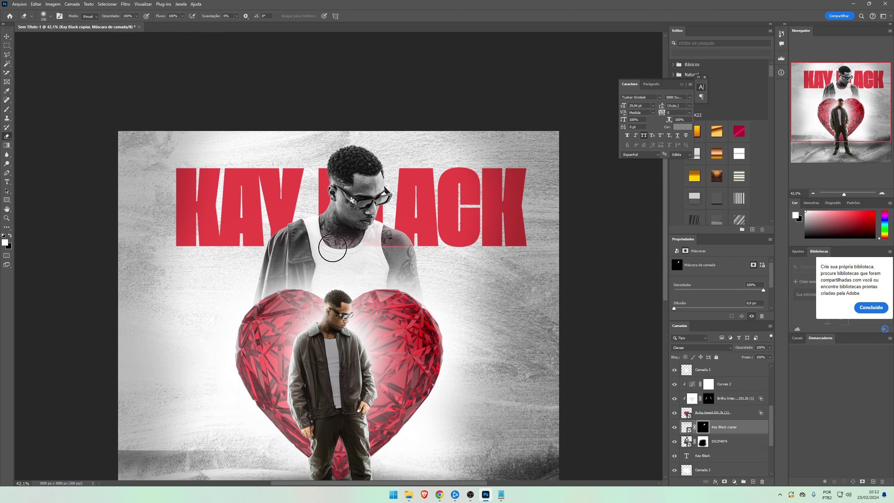
{"action": "left_click", "coordinate": [51, 16]}
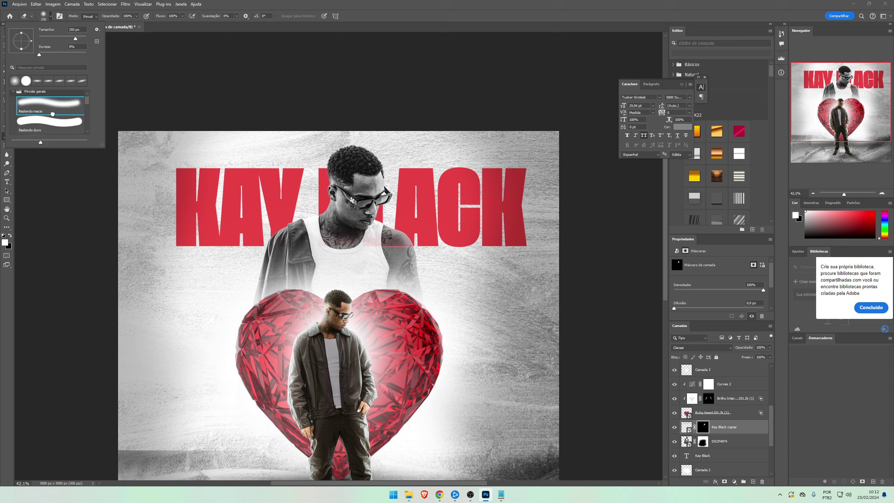
{"action": "double_click", "coordinate": [63, 114]}
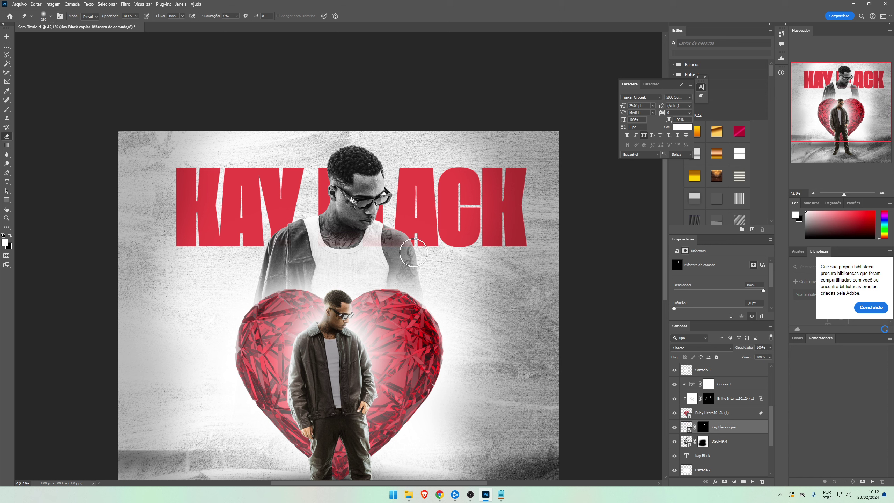
- Leave the eraser for the Move tool and select the Camada 3 layer above the heart's adjustments
{"action": "key", "text": "v"}
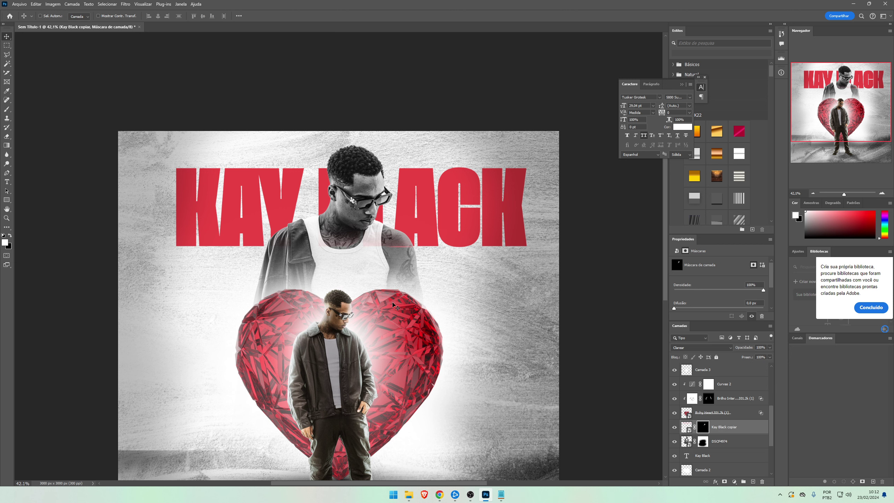
{"action": "scroll", "coordinate": [401, 333], "scroll_direction": "down", "scroll_amount": 1}
{"action": "scroll", "coordinate": [404, 335], "scroll_direction": "up", "scroll_amount": 1}
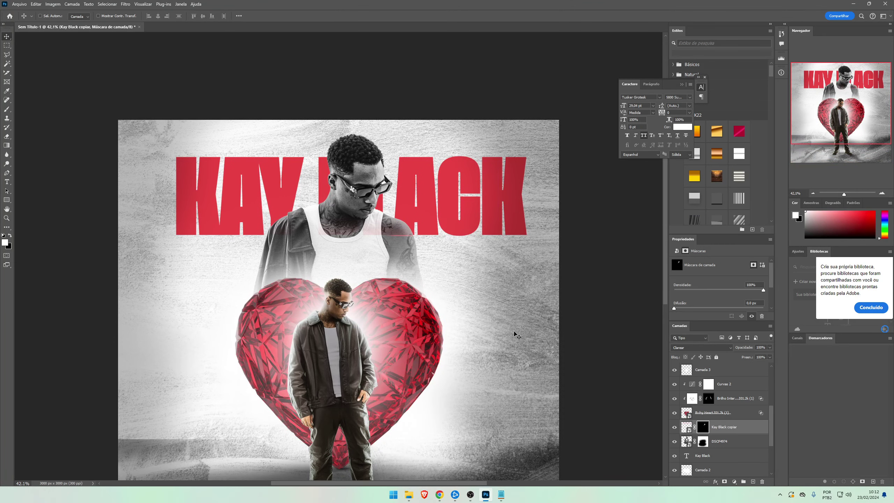
{"action": "left_click", "coordinate": [731, 370]}
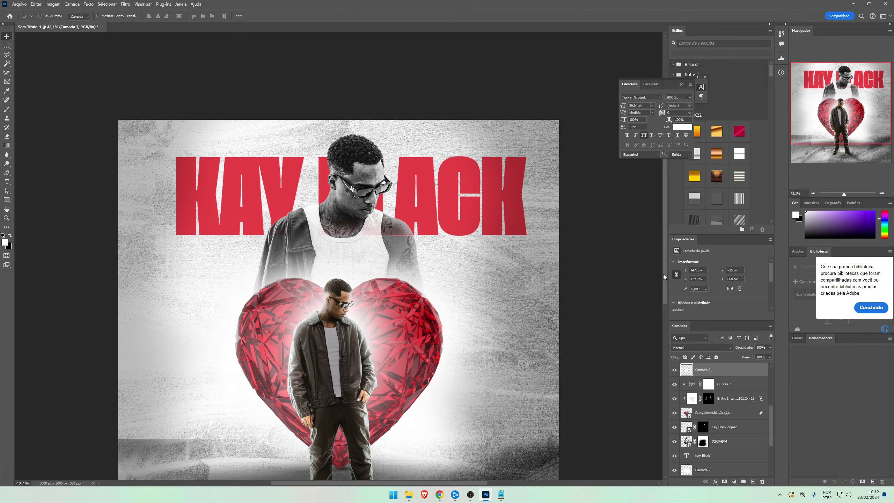
{"action": "scroll", "coordinate": [665, 276], "scroll_direction": "right", "scroll_amount": 2}
{"action": "scroll", "coordinate": [664, 279], "scroll_direction": "down", "scroll_amount": 3}
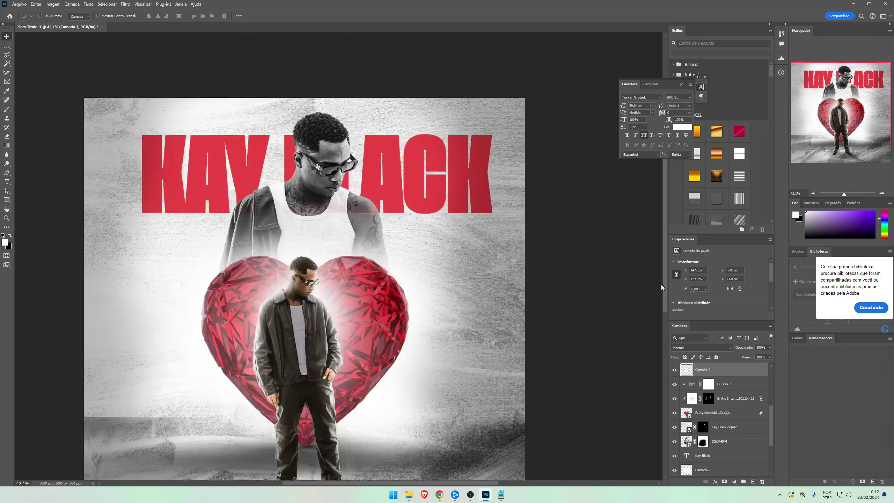
- Switch to Chrome, open yandex.com in place of the Unsplash texture page and close the Ruby Heart image tab
{"action": "mouse_move", "coordinate": [409, 495]}
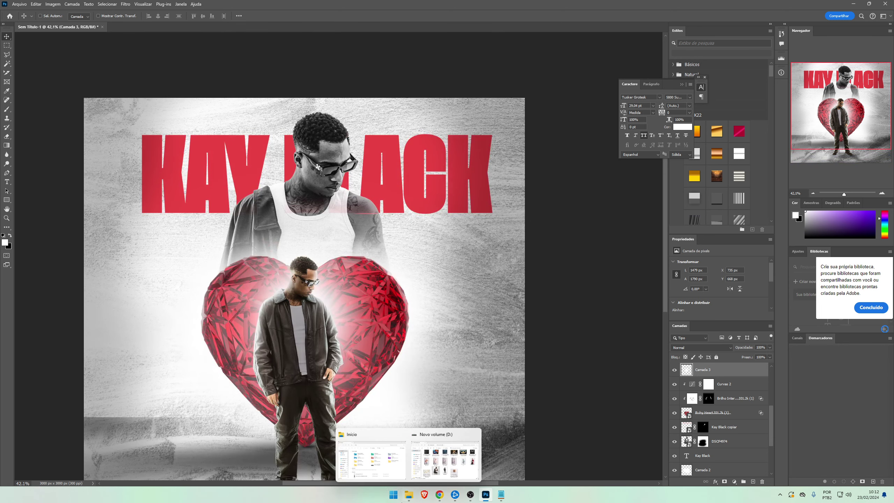
{"action": "left_click", "coordinate": [440, 495]}
{"action": "left_click", "coordinate": [303, 7]}
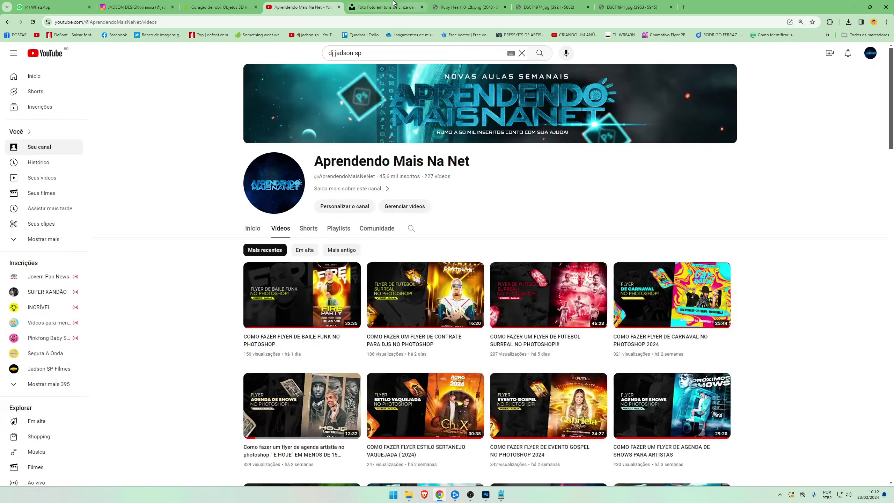
{"action": "key", "text": "alt+Left"}
{"action": "left_click", "coordinate": [390, 22]}
{"action": "type", "text": "yandex"}
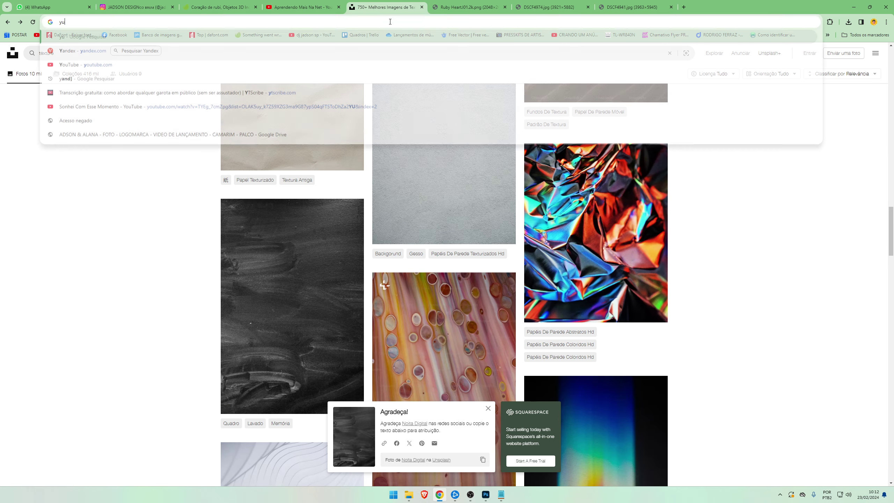
{"action": "key", "text": "Return"}
{"action": "left_click", "coordinate": [451, 7]}
{"action": "key", "text": "ctrl+w"}
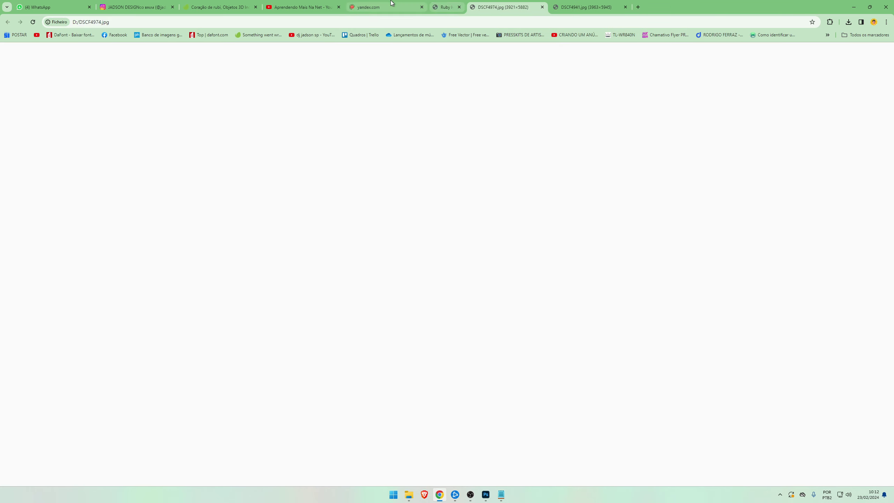
{"action": "left_click", "coordinate": [387, 10]}
- Search Yandex Images for "texture dust"
{"action": "left_click", "coordinate": [239, 205]}
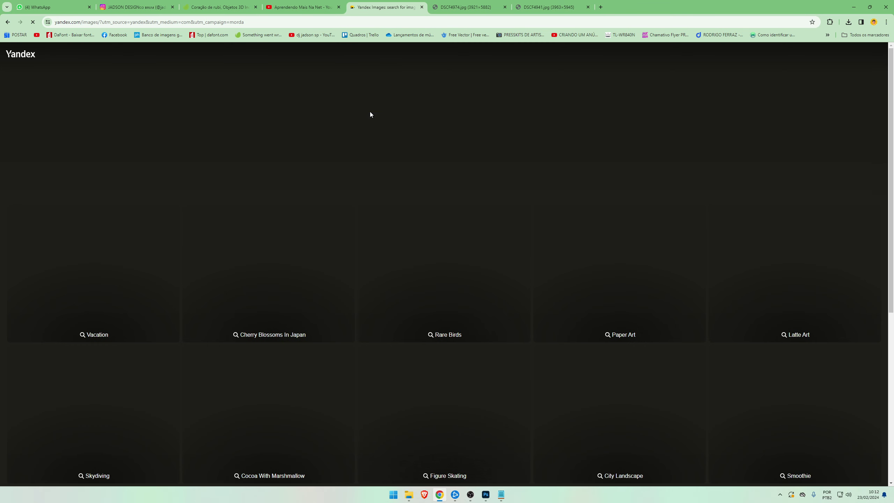
{"action": "left_click", "coordinate": [312, 117]}
{"action": "type", "text": "te"}
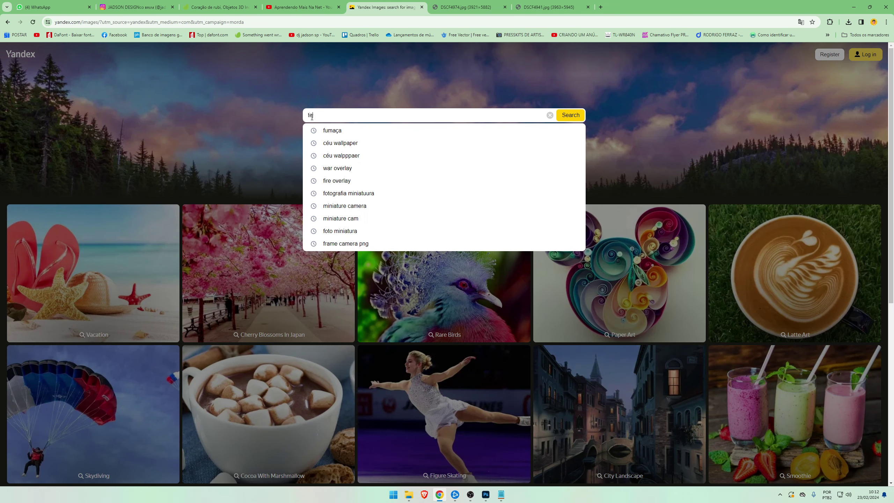
{"action": "type", "text": "xurte"}
{"action": "key", "text": "BackSpace"}
{"action": "key", "text": "BackSpace"}
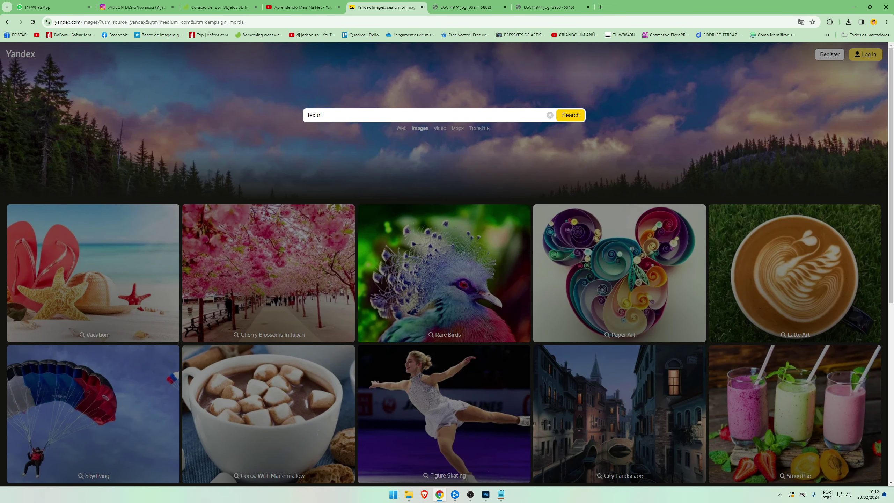
{"action": "type", "text": "ture d"}
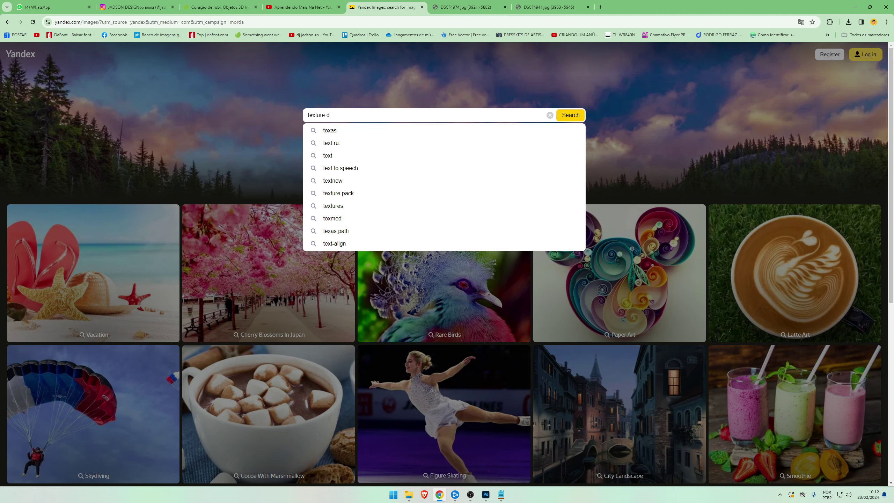
{"action": "type", "text": "ust"}
{"action": "key", "text": "Return"}
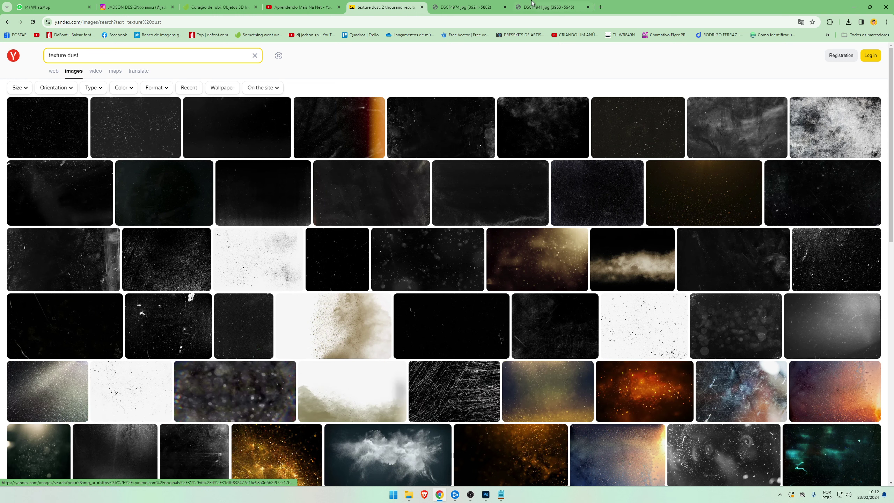
- Close the leftover DSCF4974.jpg and DSCF4941.jpg tabs in the browser
{"action": "left_click", "coordinate": [500, 7]}
{"action": "left_click", "coordinate": [505, 7]}
{"action": "left_click", "coordinate": [505, 6]}
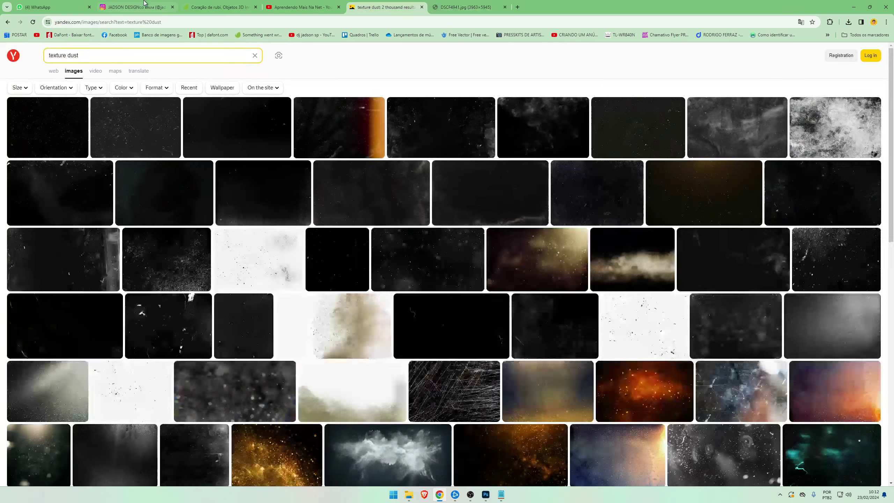
- Look up "kayu" in the YouTube search suggestions
{"action": "left_click", "coordinate": [289, 7]}
{"action": "left_click", "coordinate": [374, 54]}
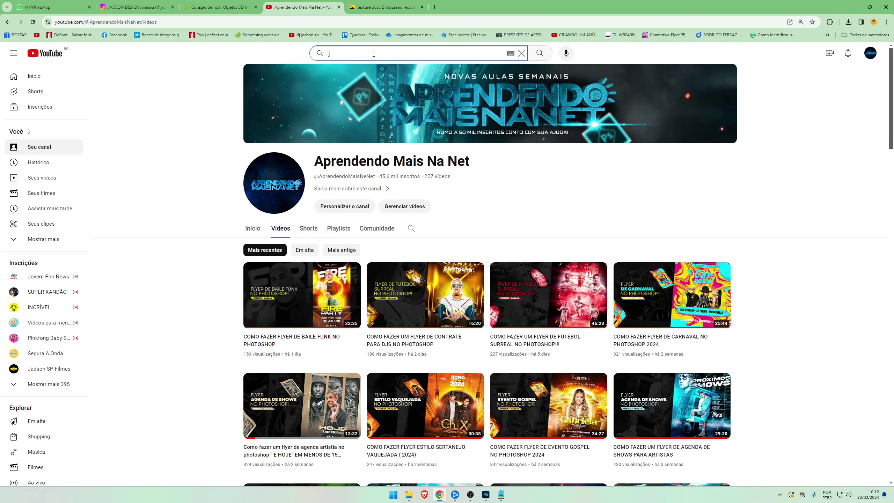
{"action": "type", "text": "kayu"}
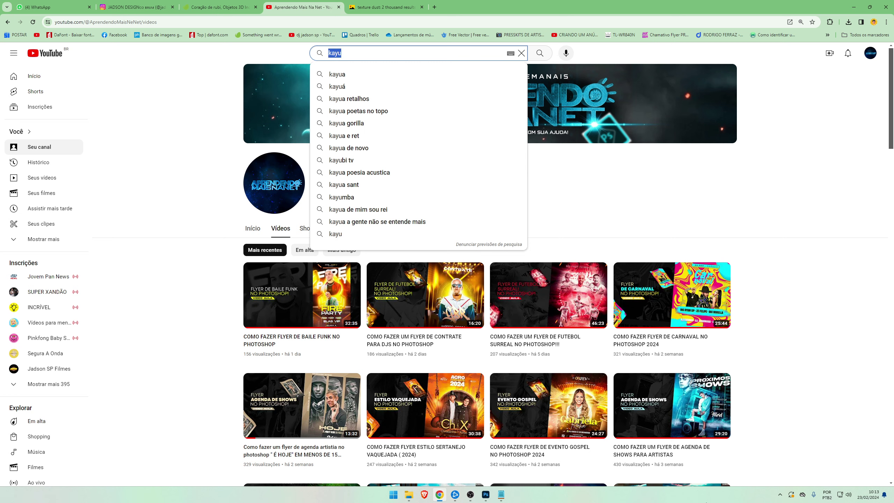
- Switch back to Photoshop and add a "Melhor só" text layer beside the heart, above Camada 3
{"action": "left_click", "coordinate": [493, 494]}
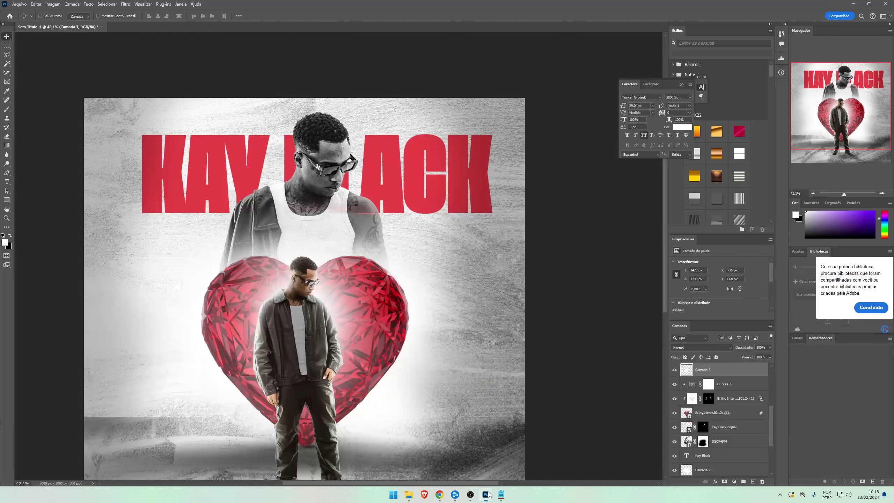
{"action": "left_click", "coordinate": [135, 303]}
{"action": "type", "text": "me"}
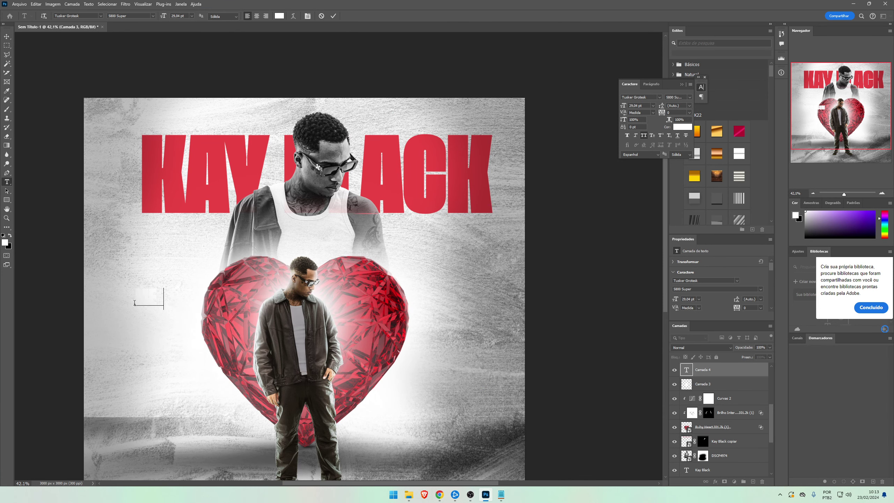
{"action": "key", "text": "ctrl+a"}
{"action": "type", "text": "melh"}
{"action": "key", "text": "ctrl+a"}
{"action": "type", "text": "me"}
{"action": "key", "text": "ctrl+a"}
{"action": "type", "text": "m"}
{"action": "key", "text": "ctrl+a"}
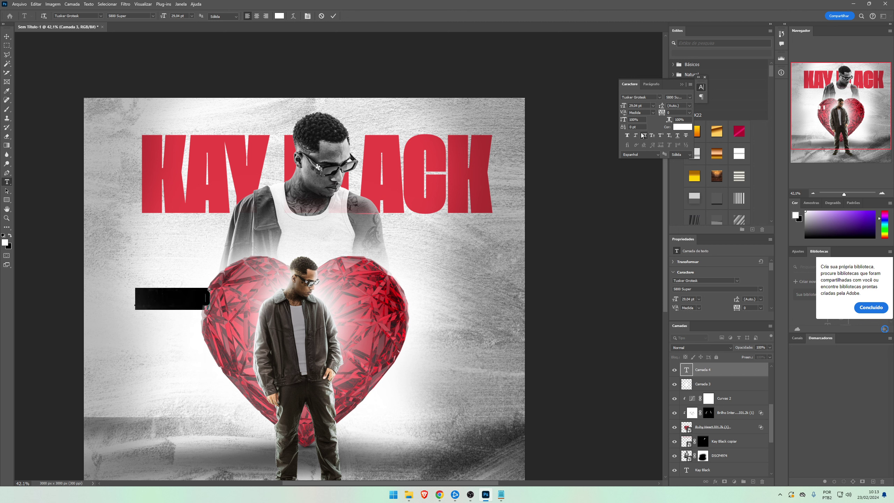
- Set the new text in the Alinnea Regular script font and colour it with red sampled from the title
{"action": "left_click", "coordinate": [659, 100]}
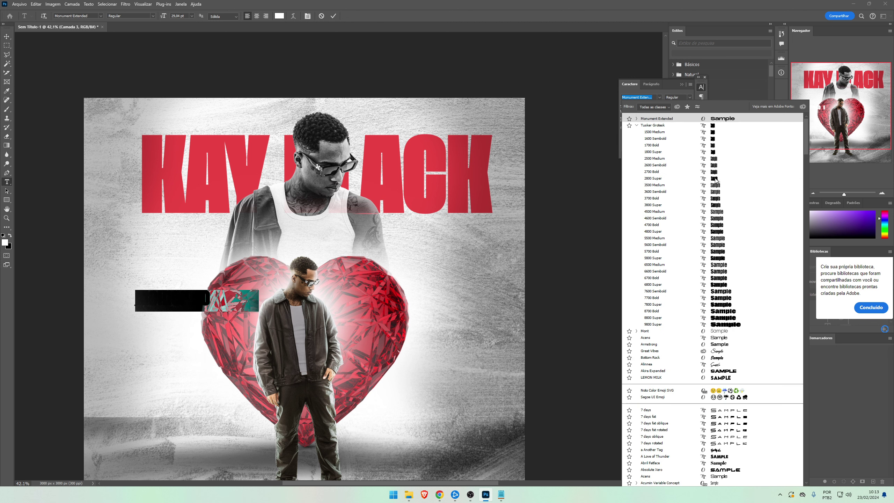
{"action": "left_click", "coordinate": [723, 365]}
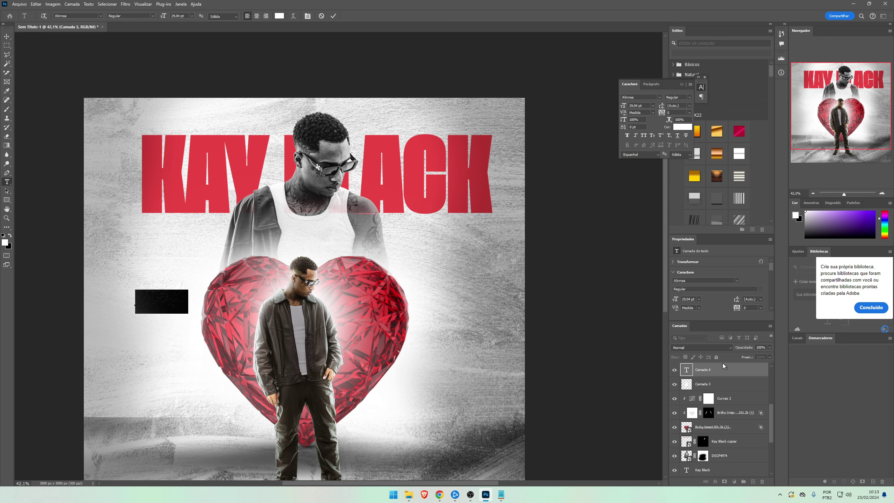
{"action": "left_click", "coordinate": [682, 126]}
{"action": "left_click", "coordinate": [437, 147]}
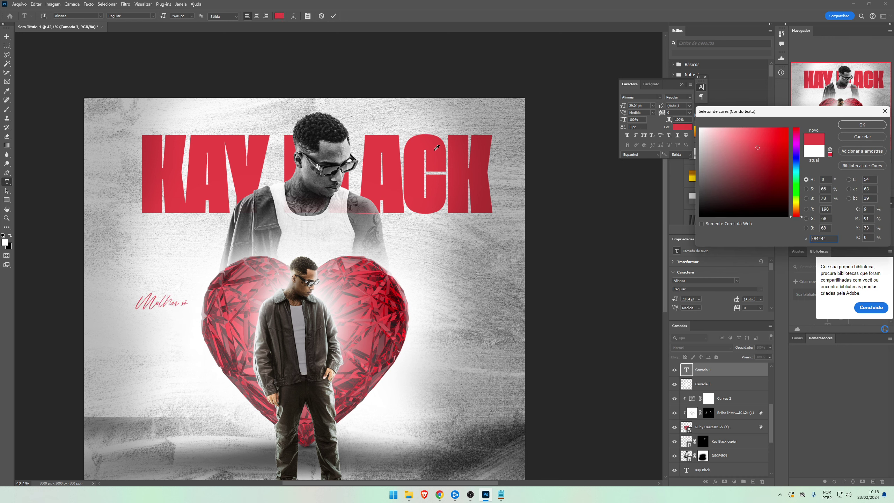
{"action": "key", "text": "Return"}
{"action": "left_click", "coordinate": [150, 294]}
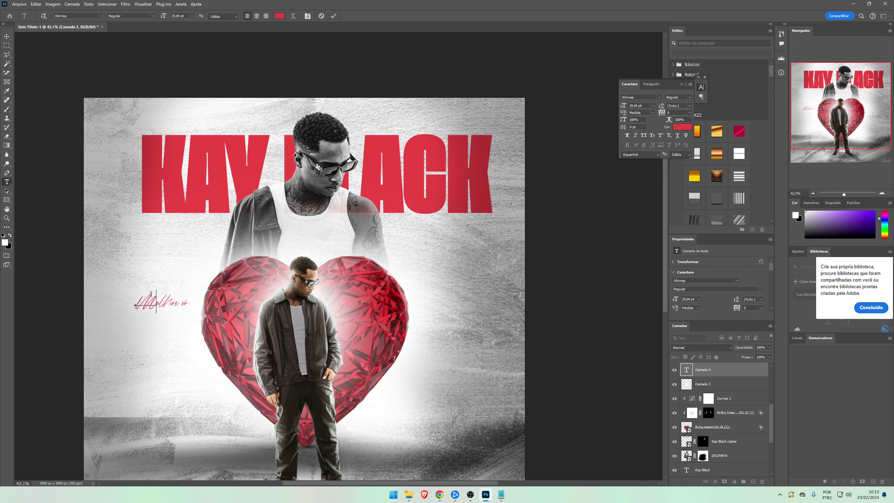
- Scale the "Melhor Só" text to about 70.65 pt and move it over the lower part of the word KAY
{"action": "left_click", "coordinate": [6, 37]}
{"action": "key", "text": "ctrl+t"}
{"action": "left_click_drag", "start_coordinate": [199, 302], "coordinate": [379, 301]}
{"action": "key", "text": "Return"}
{"action": "left_click_drag", "start_coordinate": [362, 348], "coordinate": [376, 153]}
{"action": "scroll", "coordinate": [428, 417], "scroll_direction": "down", "scroll_amount": 6}
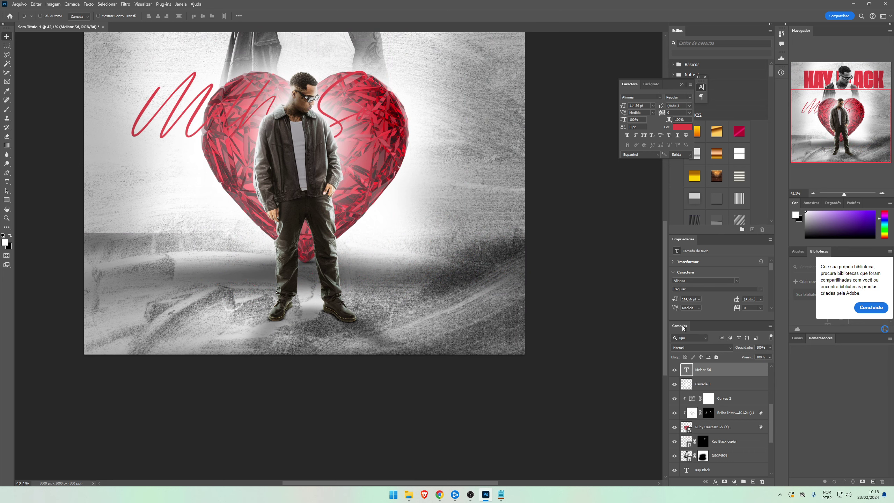
{"action": "scroll", "coordinate": [354, 359], "scroll_direction": "up", "scroll_amount": 7}
{"action": "key", "text": "ctrl+t"}
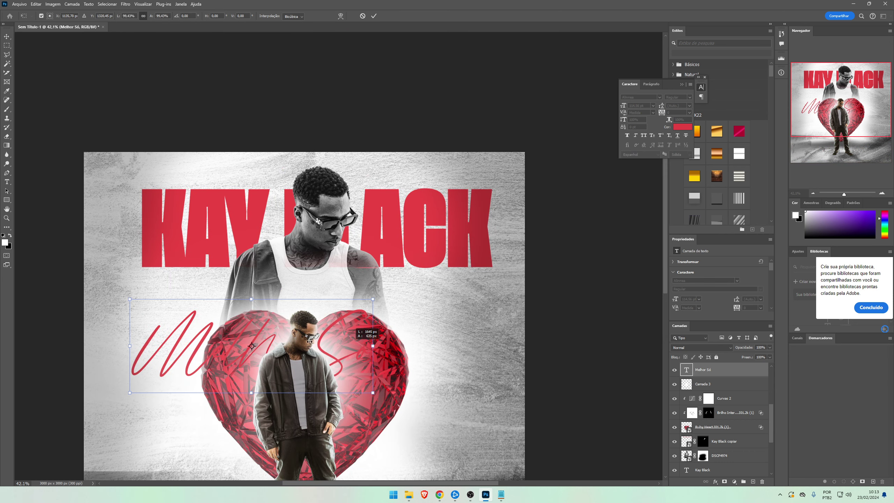
{"action": "left_click_drag", "start_coordinate": [309, 342], "coordinate": [226, 277]}
{"action": "key", "text": "Return"}
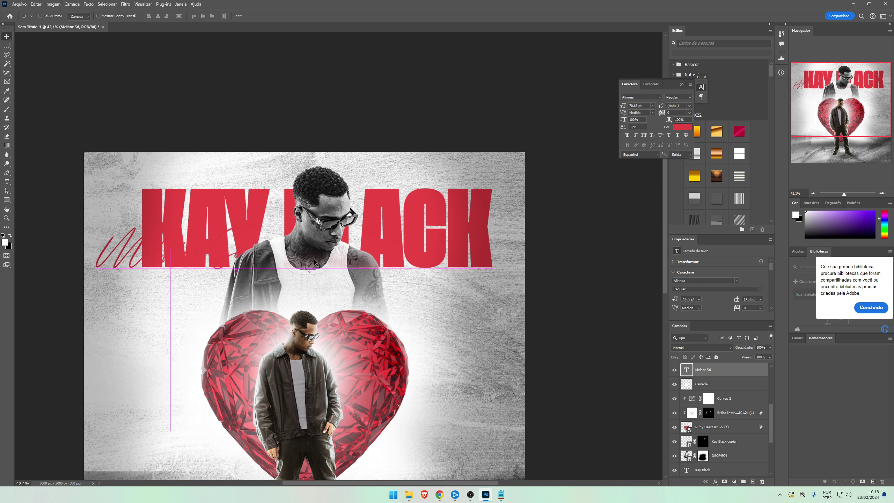
- Recolour the "Melhor Só" text white and move it across the word BLACK in the title
{"action": "left_click", "coordinate": [683, 127]}
{"action": "left_click", "coordinate": [264, 285]}
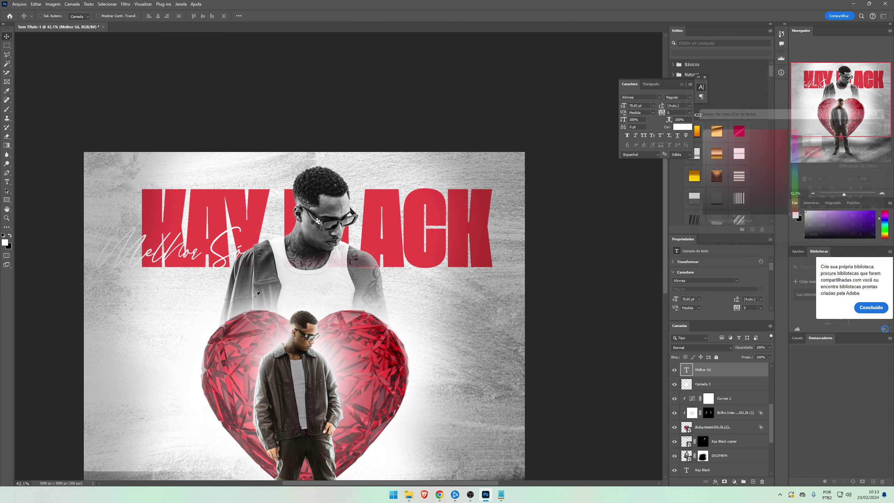
{"action": "key", "text": "Return"}
{"action": "left_click_drag", "start_coordinate": [290, 285], "coordinate": [521, 290]}
{"action": "left_click_drag", "start_coordinate": [507, 292], "coordinate": [508, 294]}
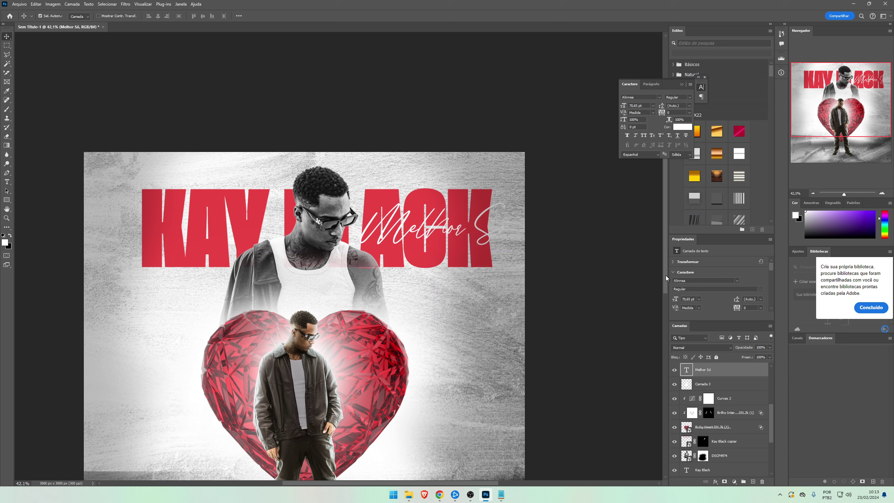
- Try a dark red duplicate of the "Melhor Só" script behind the white one, sampling its colour from the title, and remove it
{"action": "key", "text": "ctrl+j"}
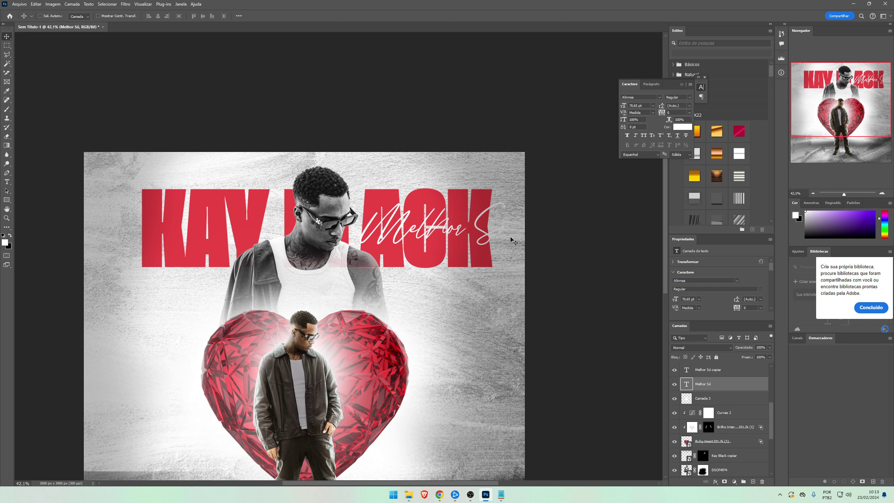
{"action": "left_click", "coordinate": [685, 127]}
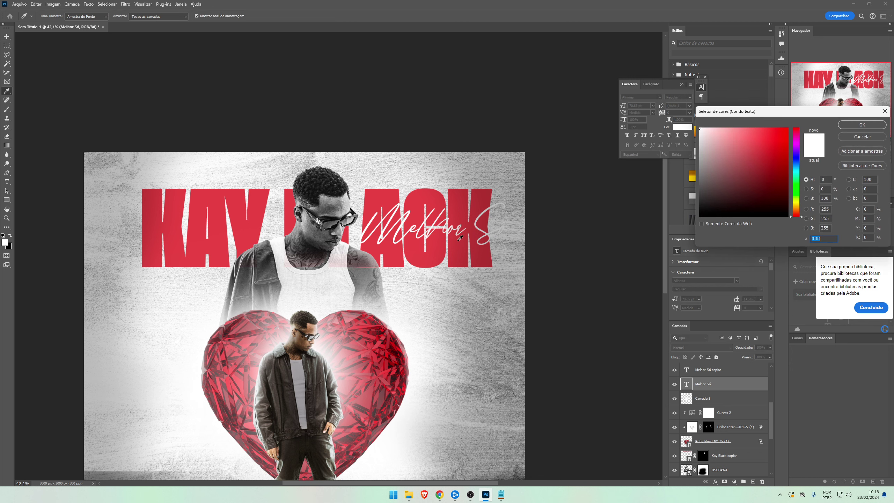
{"action": "left_click", "coordinate": [461, 240]}
{"action": "key", "text": "Return"}
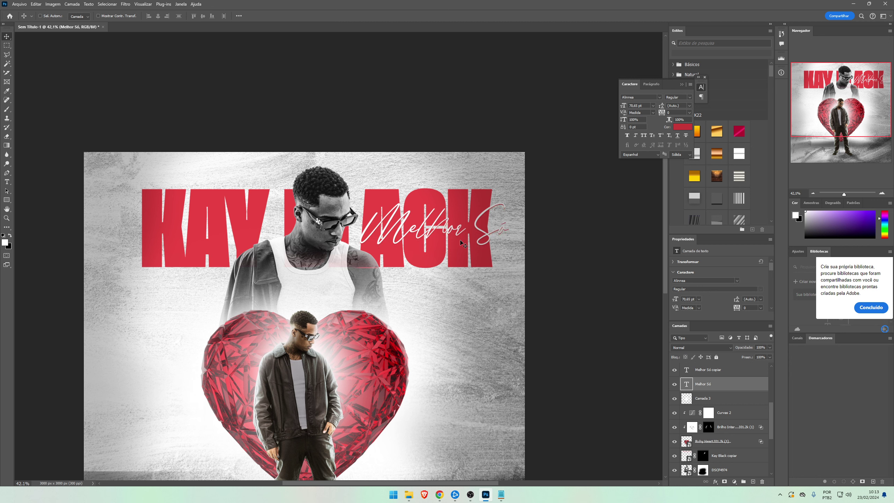
{"action": "key", "text": "Delete"}
- Duplicate the white "Melhor Só" script again and recolour the lower copy with the brighter red sampled from the word BLACK
{"action": "left_click", "coordinate": [712, 373]}
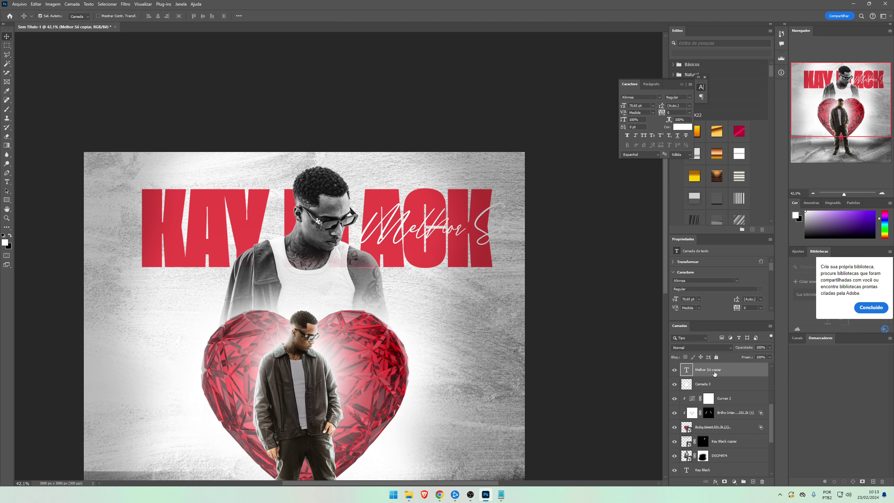
{"action": "key", "text": "ctrl+j"}
{"action": "left_click", "coordinate": [711, 387]}
{"action": "left_click", "coordinate": [687, 126]}
{"action": "left_click", "coordinate": [418, 196]}
{"action": "key", "text": "Return"}
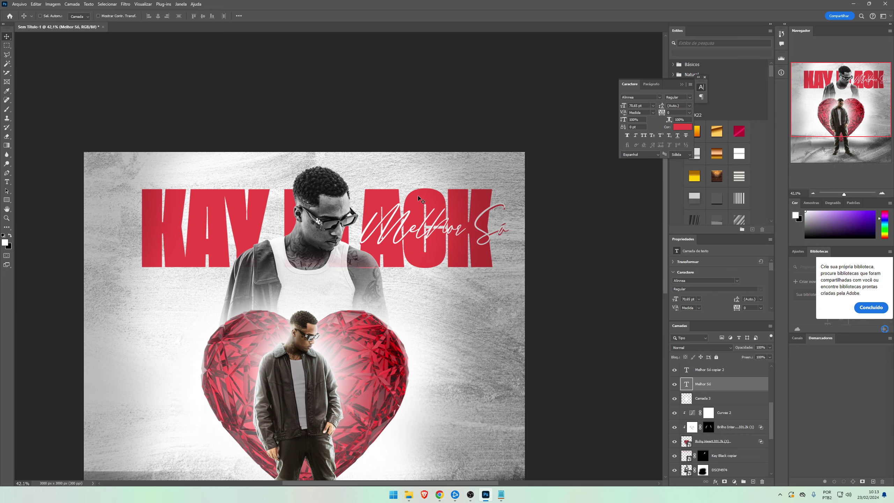
- Delete both the red and the white "Melhor Só" script text layers above Camada 3
{"action": "left_click_drag", "start_coordinate": [664, 264], "coordinate": [670, 337]}
{"action": "key", "text": "Delete"}
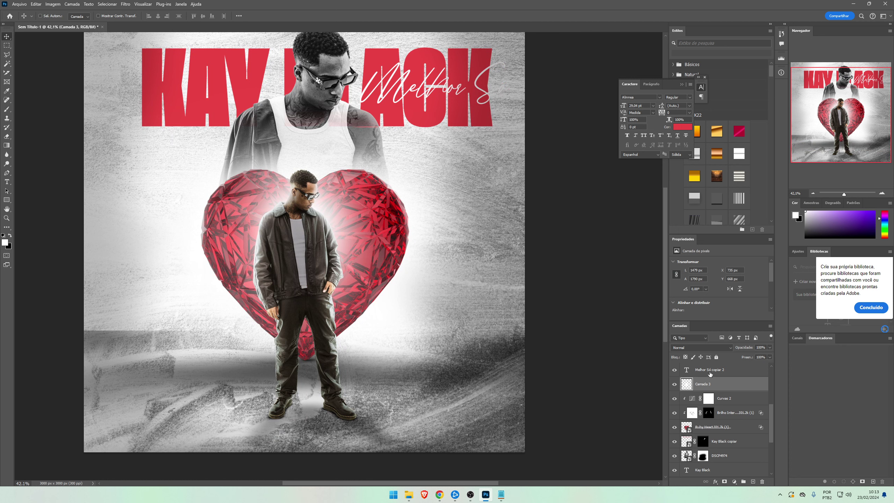
{"action": "left_click", "coordinate": [710, 374]}
{"action": "key", "text": "Delete"}
- Duplicate the KAY BLACK title directly below itself and replace the copy's text with "MELHOR SÓ"
{"action": "key", "text": "t"}
{"action": "scroll", "coordinate": [247, 106], "scroll_direction": "down", "scroll_amount": 1}
{"action": "left_click", "coordinate": [247, 99]}
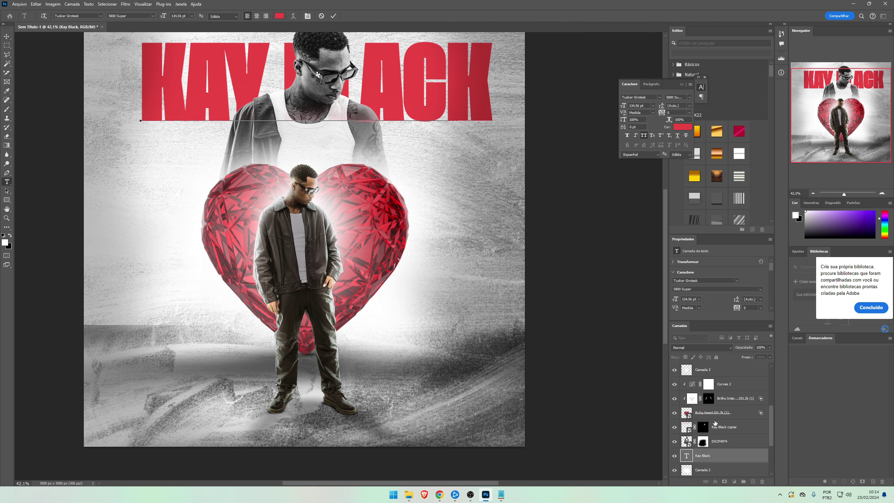
{"action": "left_click", "coordinate": [715, 459]}
{"action": "left_click_drag", "start_coordinate": [184, 72], "coordinate": [165, 178]}
{"action": "triple_click", "coordinate": [165, 180]}
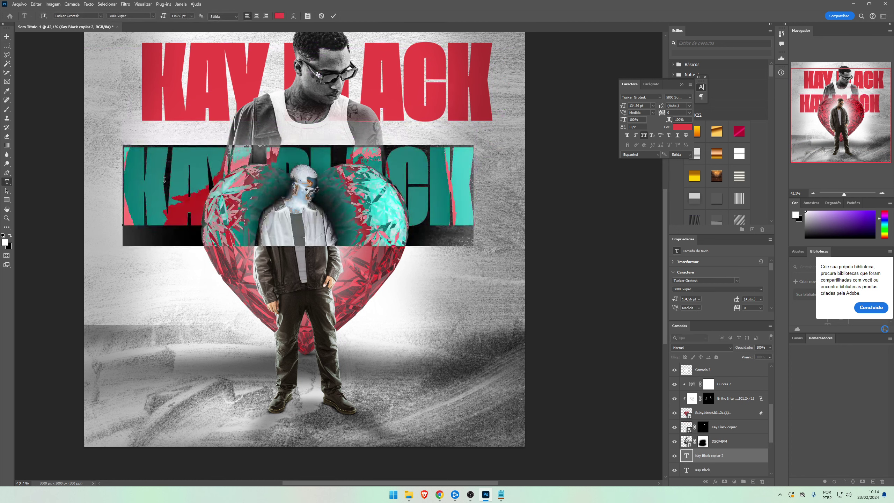
{"action": "type", "text": "MELHOR SÓ"}
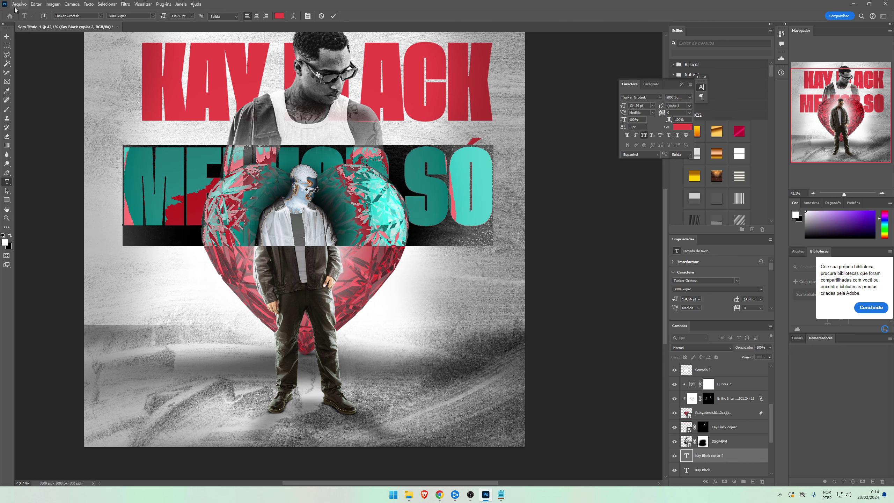
{"action": "left_click", "coordinate": [7, 37]}
- Scale the "MELHOR SÓ" copy down to about 32.47 pt and clear the stray marquee selection
{"action": "key", "text": "ctrl+t"}
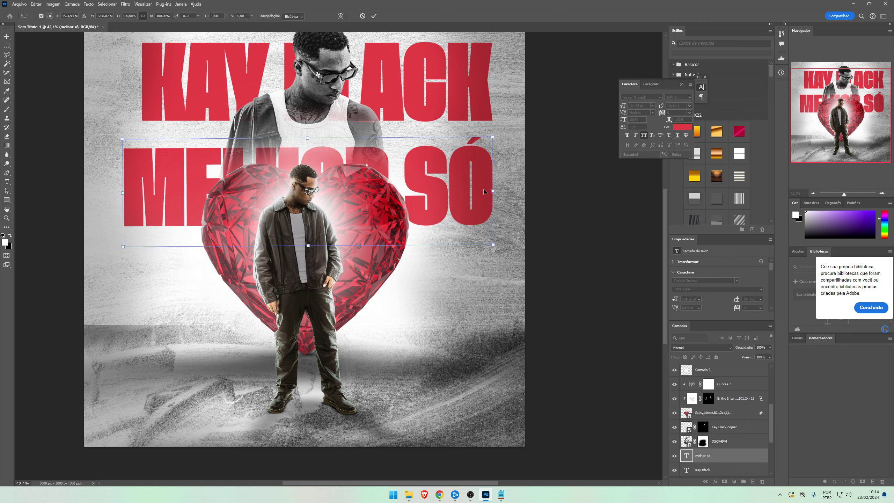
{"action": "left_click_drag", "start_coordinate": [492, 193], "coordinate": [220, 137]}
{"action": "key", "text": "Return"}
{"action": "key", "text": "m"}
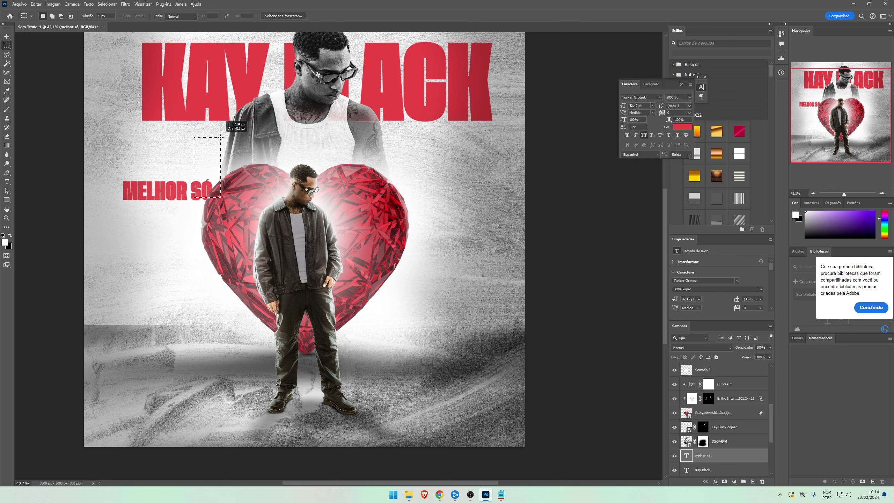
{"action": "key", "text": "ctrl+d"}
- Move the small "MELHOR SÓ" text under the word KAY at about 27.01 pt and undo the latest change
{"action": "key", "text": "v"}
{"action": "left_click_drag", "start_coordinate": [209, 196], "coordinate": [216, 142]}
{"action": "key", "text": "ctrl+t"}
{"action": "key", "text": "Return"}
{"action": "scroll", "coordinate": [237, 183], "scroll_direction": "up", "scroll_amount": 5}
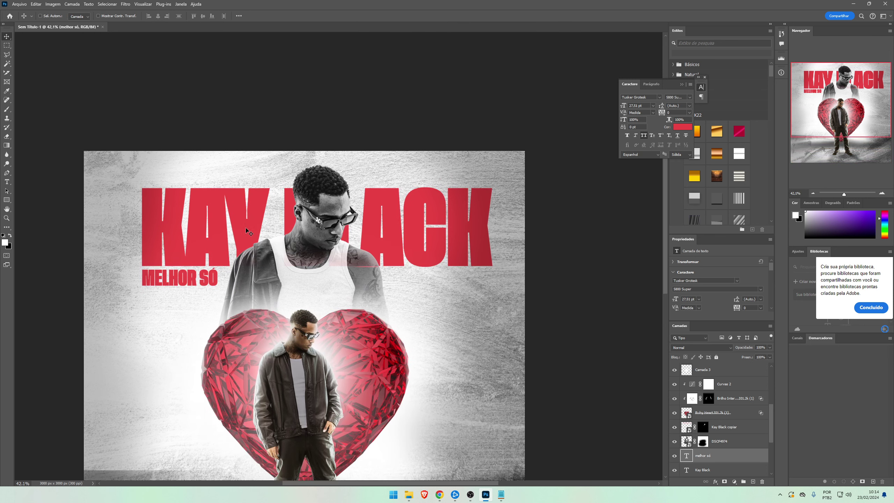
{"action": "scroll", "coordinate": [256, 246], "scroll_direction": "down", "scroll_amount": 1}
{"action": "key", "text": "ctrl+z"}
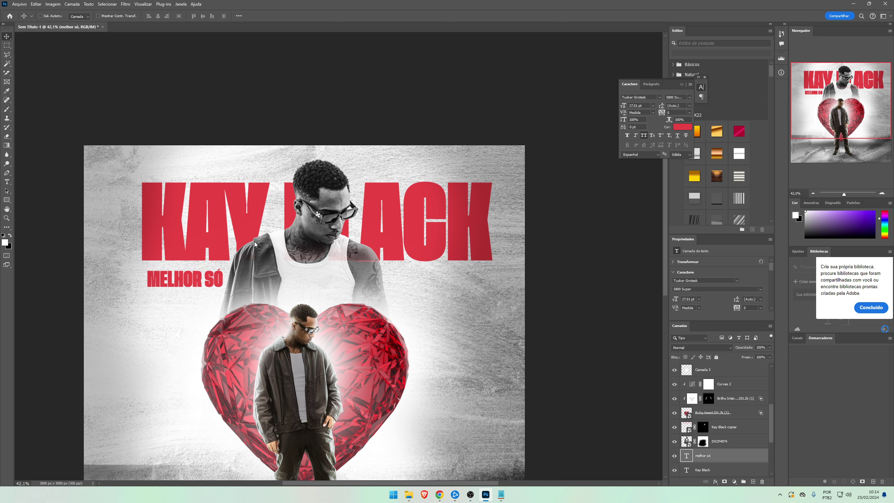
- Replace the large red KAY BLACK title text with "MELHOR SÓ"
{"action": "double_click", "coordinate": [442, 234]}
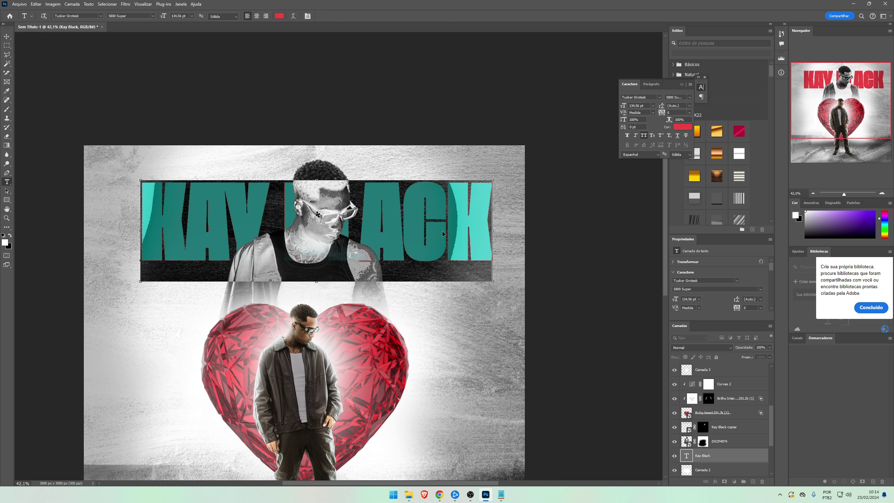
{"action": "type", "text": "MELHOR SÓ"}
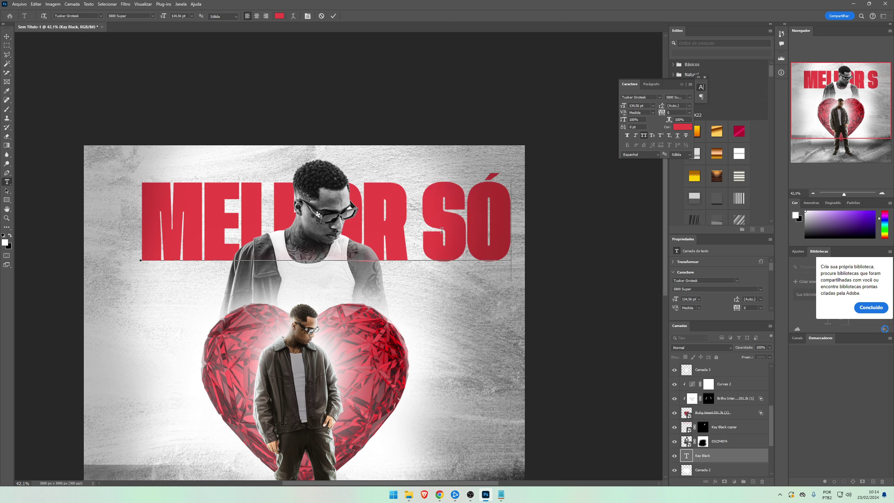
{"action": "left_click", "coordinate": [6, 36]}
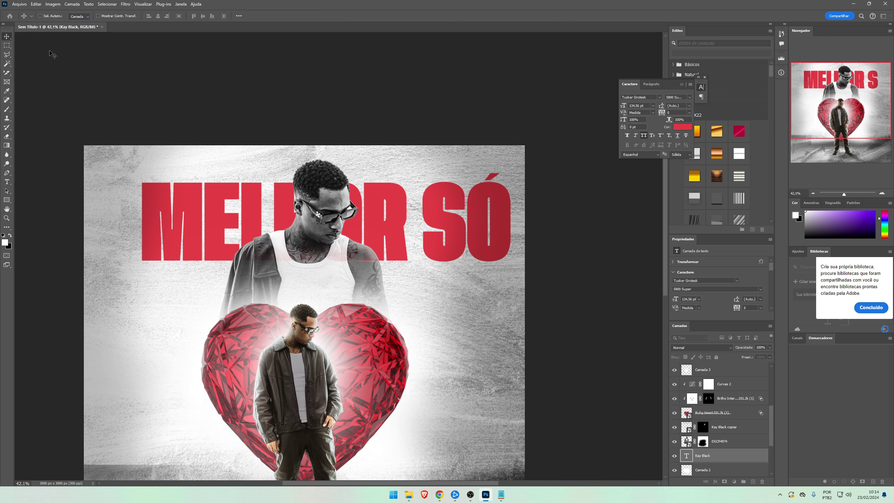
- Add a new "Melhor Só" text layer in the empty area to the left of the heart
{"action": "scroll", "coordinate": [724, 407], "scroll_direction": "up", "scroll_amount": 5}
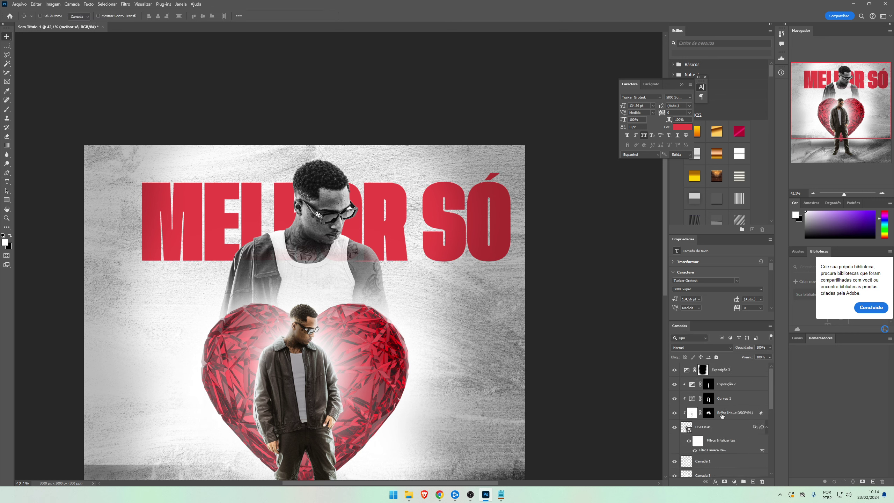
{"action": "key", "text": "t"}
{"action": "left_click", "coordinate": [126, 321]}
{"action": "type", "text": "MELHOR SÓ"}
{"action": "key", "text": "ctrl+a"}
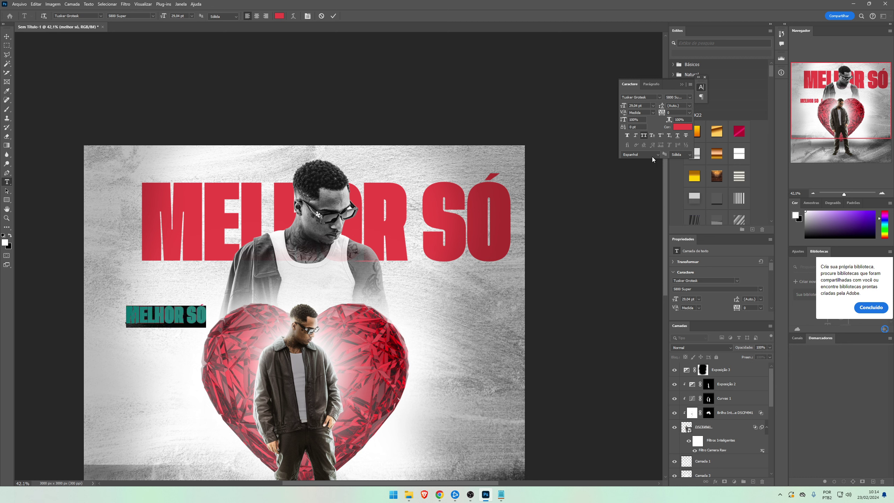
- Turn off all caps for the new text and format it in white Alinnea Regular
{"action": "left_click", "coordinate": [644, 135]}
{"action": "left_click", "coordinate": [659, 96]}
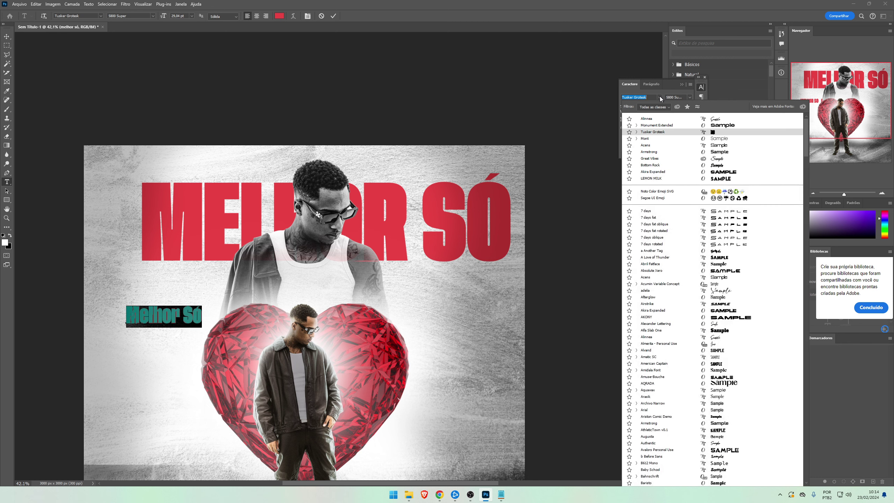
{"action": "left_click", "coordinate": [722, 121]}
{"action": "left_click", "coordinate": [687, 128]}
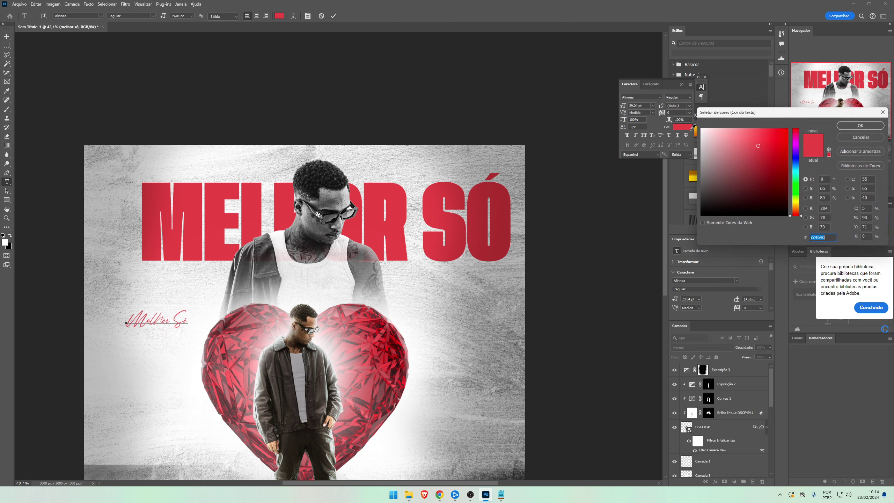
{"action": "left_click_drag", "start_coordinate": [758, 143], "coordinate": [699, 126]}
{"action": "left_click", "coordinate": [860, 125]}
- Move the white "Melhor Só" script over the right half of the title and scale it to about 61.6 pt
{"action": "scroll", "coordinate": [765, 466], "scroll_direction": "down", "scroll_amount": 3}
{"action": "scroll", "coordinate": [689, 436], "scroll_direction": "down", "scroll_amount": 3}
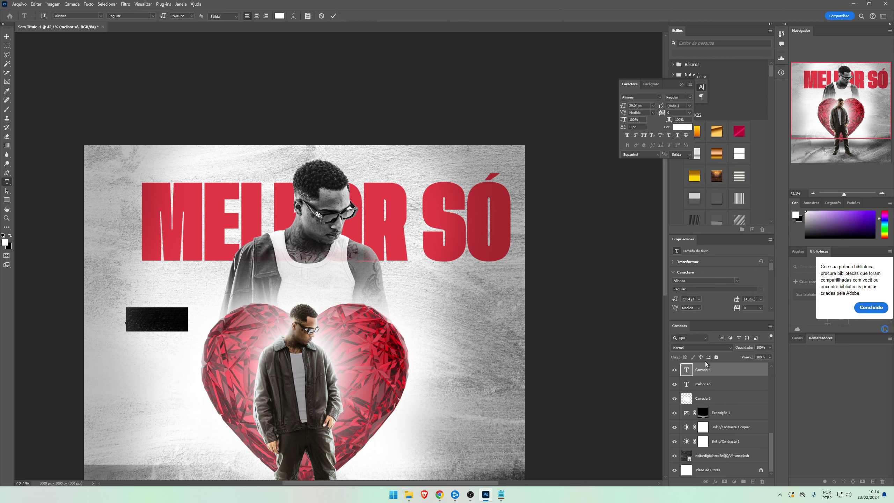
{"action": "left_click", "coordinate": [707, 368]}
{"action": "key", "text": "v"}
{"action": "left_click_drag", "start_coordinate": [319, 374], "coordinate": [551, 268]}
{"action": "key", "text": "ctrl+t"}
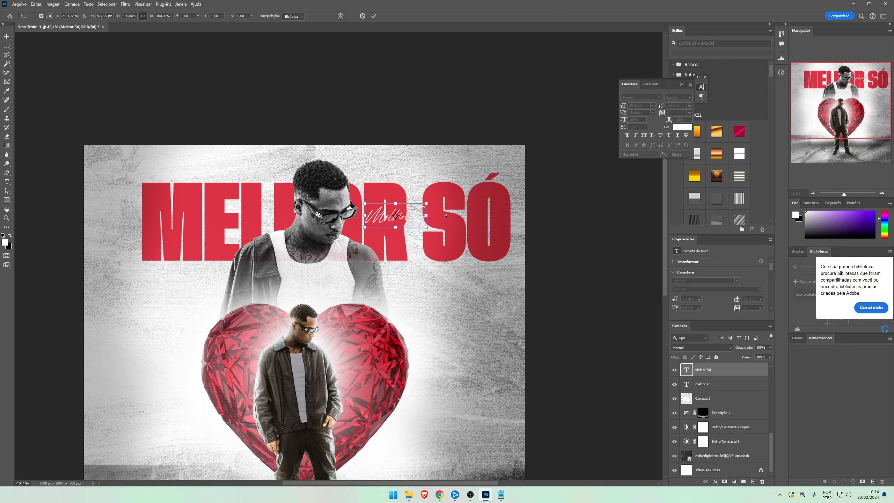
{"action": "left_click_drag", "start_coordinate": [427, 213], "coordinate": [491, 229]}
{"action": "key", "text": "Return"}
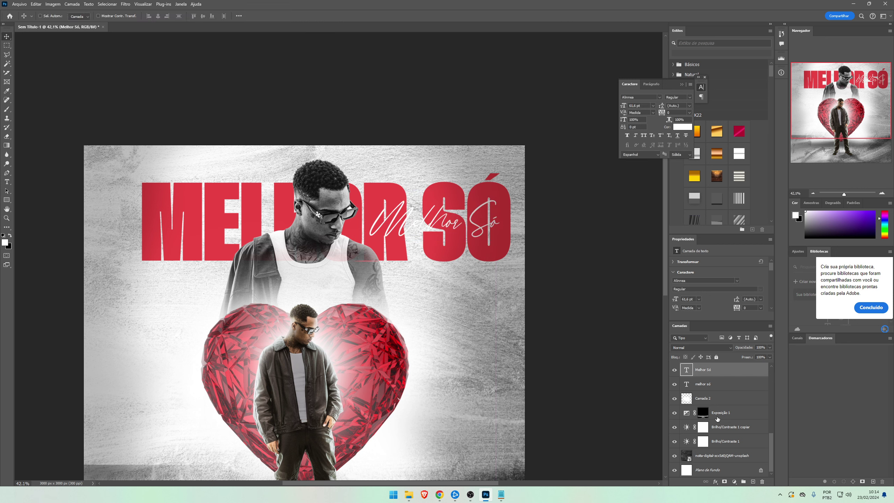
- Duplicate the white script text and recolour the lower copy with dark red sampled from the title
{"action": "key", "text": "ctrl+j"}
{"action": "left_click", "coordinate": [704, 384]}
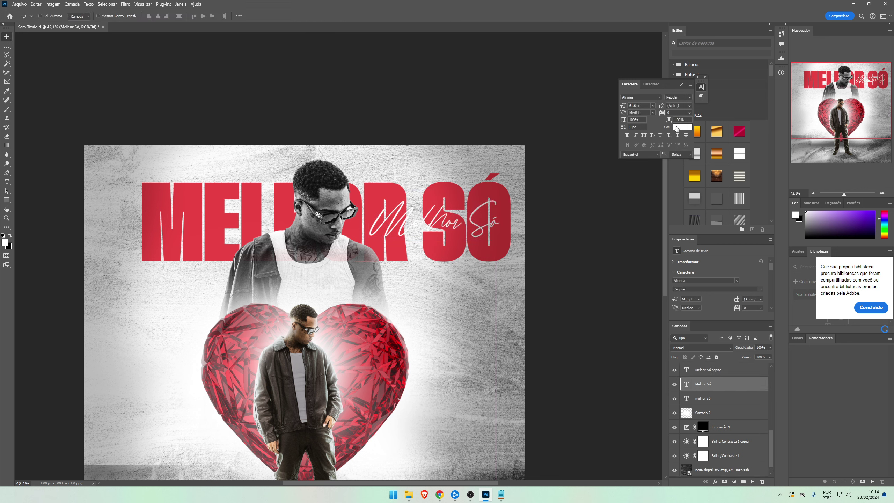
{"action": "left_click", "coordinate": [680, 127]}
{"action": "left_click", "coordinate": [472, 216]}
{"action": "key", "text": "Return"}
{"action": "scroll", "coordinate": [452, 215], "scroll_direction": "up", "scroll_amount": 1}
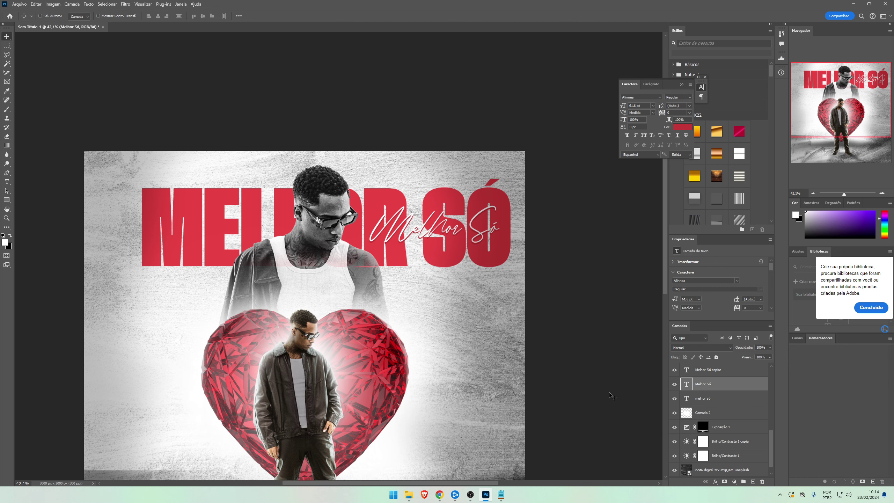
- Group the "MELHOR SÓ" title with its two script text layers
{"action": "left_click", "coordinate": [699, 401], "text": "ctrl"}
{"action": "left_click", "coordinate": [713, 376], "text": "ctrl"}
{"action": "scroll", "coordinate": [683, 403], "scroll_direction": "up", "scroll_amount": 2}
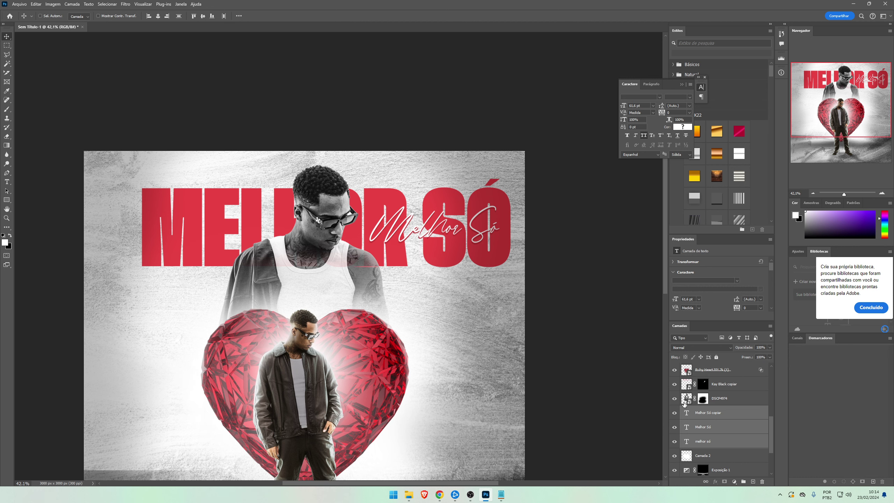
{"action": "key", "text": "ctrl+g"}
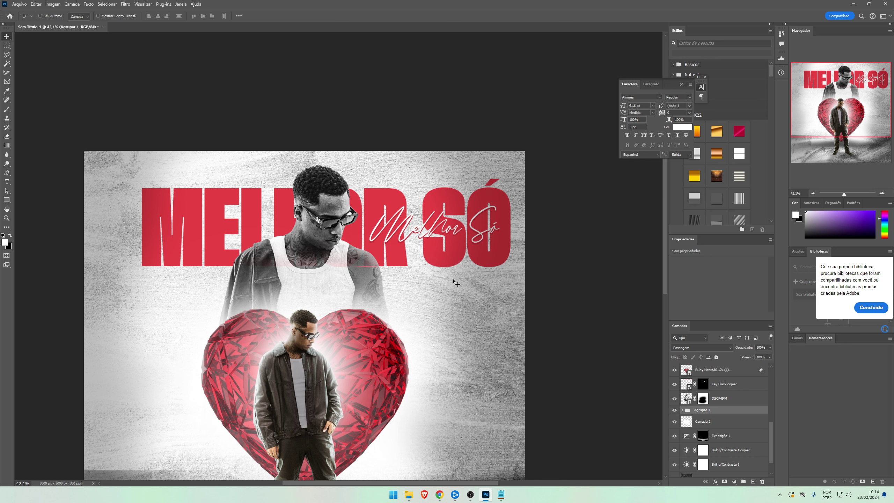
- Delete the old masked Kay Black copiar layer above the DSCF4974 portrait
{"action": "scroll", "coordinate": [749, 405], "scroll_direction": "up", "scroll_amount": 5}
{"action": "scroll", "coordinate": [370, 285], "scroll_direction": "up", "scroll_amount": 3}
{"action": "key", "text": "e"}
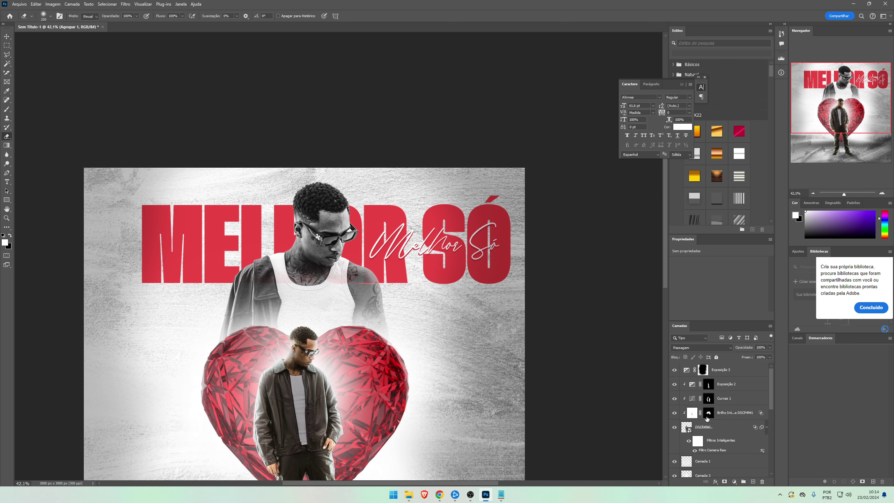
{"action": "scroll", "coordinate": [704, 430], "scroll_direction": "up", "scroll_amount": 5}
{"action": "left_click", "coordinate": [728, 406]}
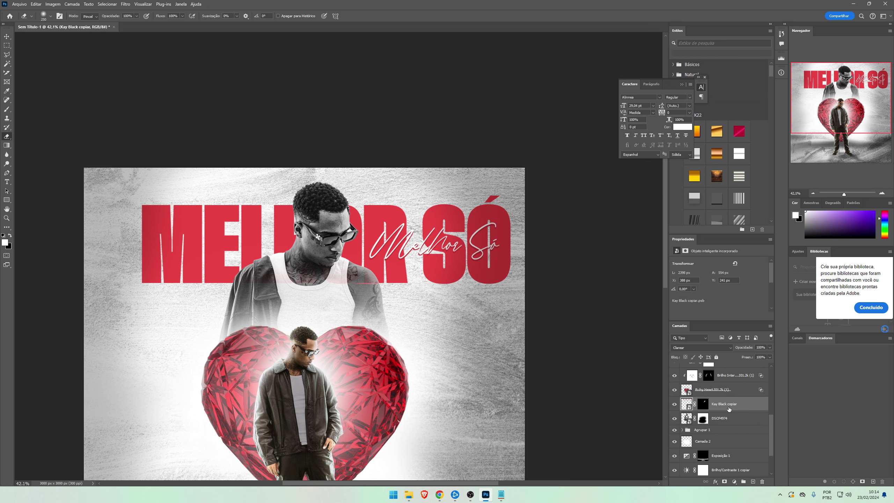
{"action": "key", "text": "Delete"}
- Shift the Agrupar 1 group with the title and script lettering slightly left and down
{"action": "key", "text": "v"}
{"action": "left_click_drag", "start_coordinate": [666, 237], "coordinate": [664, 271]}
{"action": "key", "text": "t"}
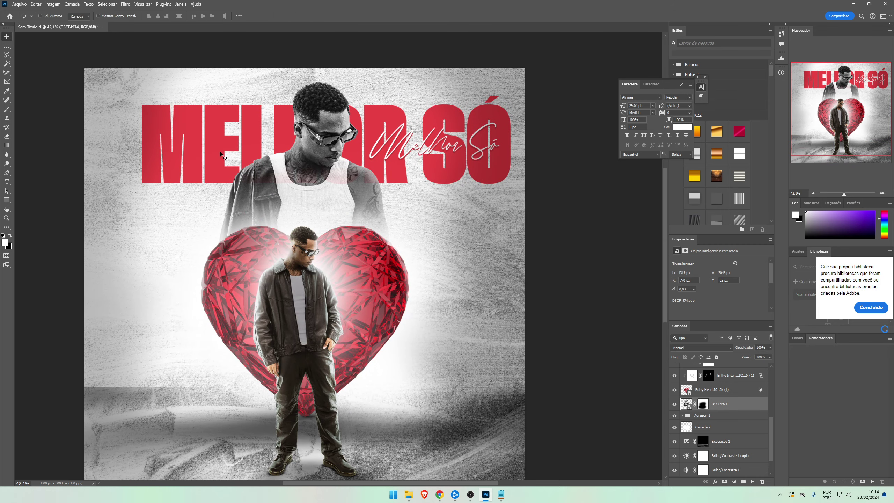
{"action": "left_click", "coordinate": [220, 153], "text": "ctrl"}
{"action": "left_click", "coordinate": [718, 408]}
{"action": "left_click", "coordinate": [703, 416]}
{"action": "key", "text": "v"}
{"action": "left_click_drag", "start_coordinate": [383, 192], "coordinate": [372, 204]}
- Add a red "KAYBLACK" text layer beside the heart and set it in Monument Extended Regular
{"action": "key", "text": "t"}
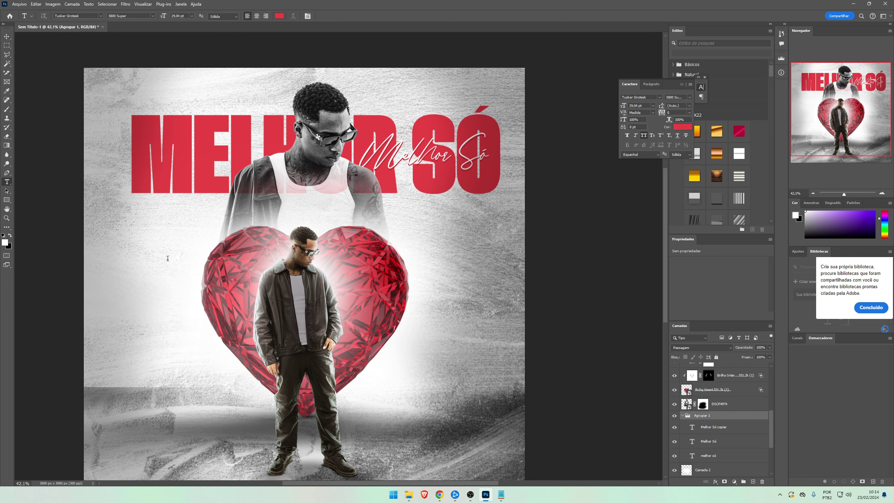
{"action": "left_click", "coordinate": [168, 259]}
{"action": "type", "text": "KAYBLACK"}
{"action": "key", "text": "ctrl+a"}
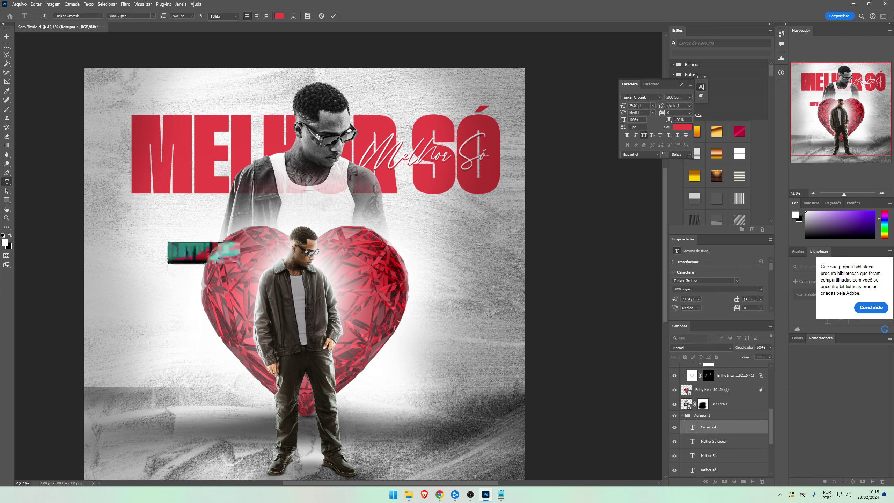
{"action": "left_click", "coordinate": [660, 98]}
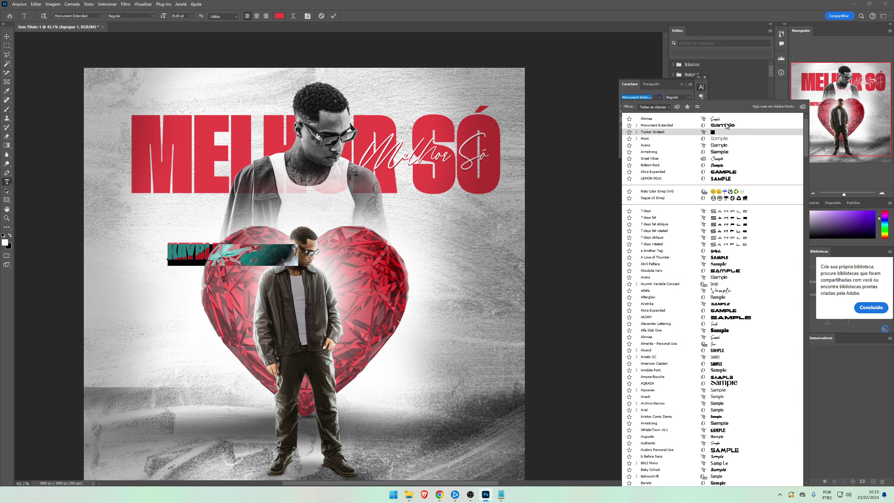
{"action": "left_click", "coordinate": [722, 128]}
{"action": "left_click", "coordinate": [5, 35]}
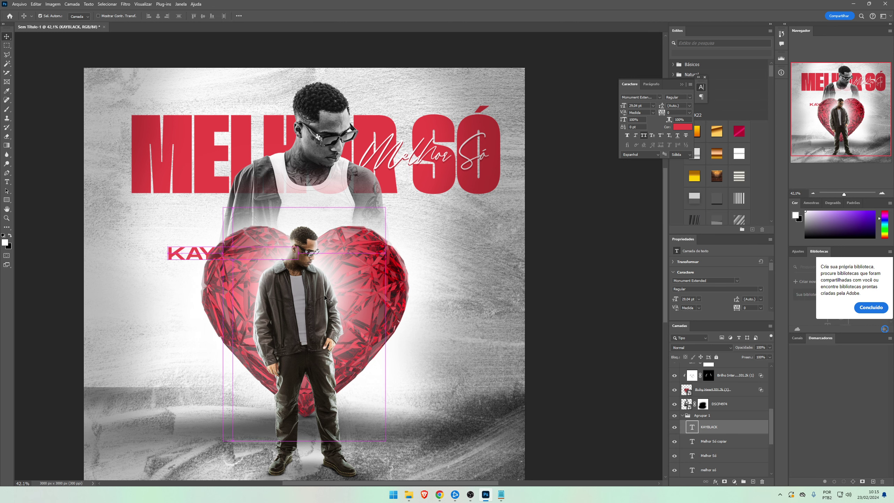
- Move the "KAYBLACK" text above the left part of the "MELHOR SÓ" title and enlarge it to about 33.89 pt
{"action": "key", "text": "ctrl+t"}
{"action": "left_click_drag", "start_coordinate": [299, 264], "coordinate": [261, 150]}
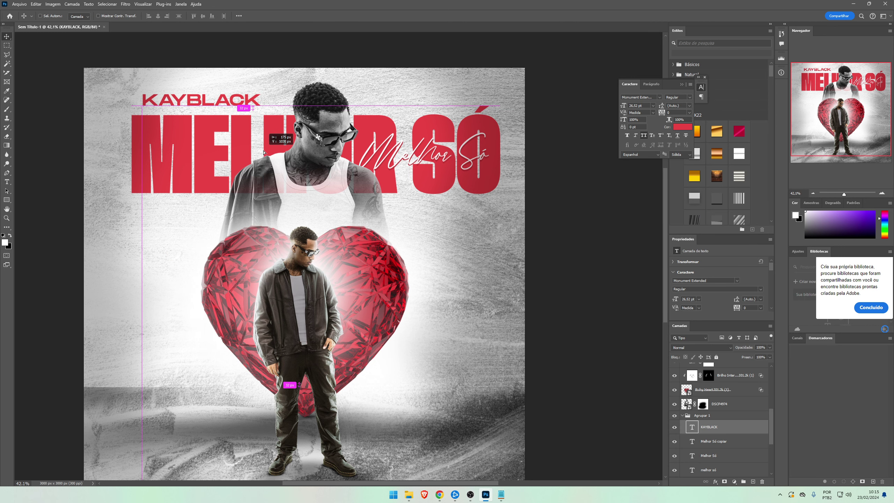
{"action": "key", "text": "ctrl+t"}
{"action": "left_click_drag", "start_coordinate": [264, 104], "coordinate": [296, 106]}
{"action": "key", "text": "Return"}
{"action": "key", "text": "Return"}
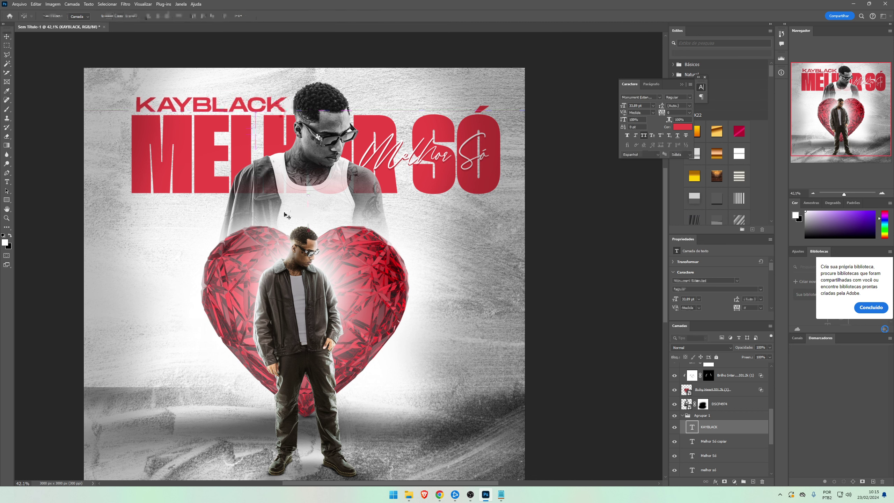
{"action": "scroll", "coordinate": [261, 116], "scroll_direction": "up", "scroll_amount": 4}
{"action": "scroll", "coordinate": [278, 282], "scroll_direction": "down", "scroll_amount": 1}
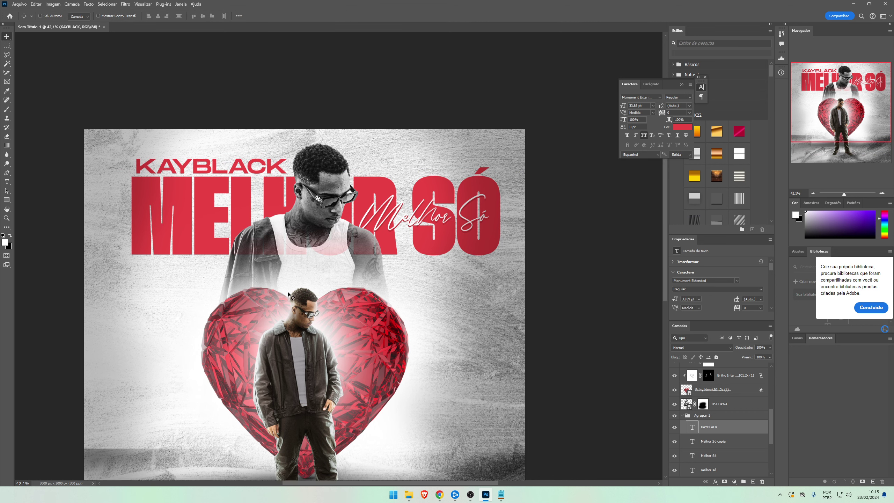
{"action": "scroll", "coordinate": [273, 339], "scroll_direction": "down", "scroll_amount": 1}
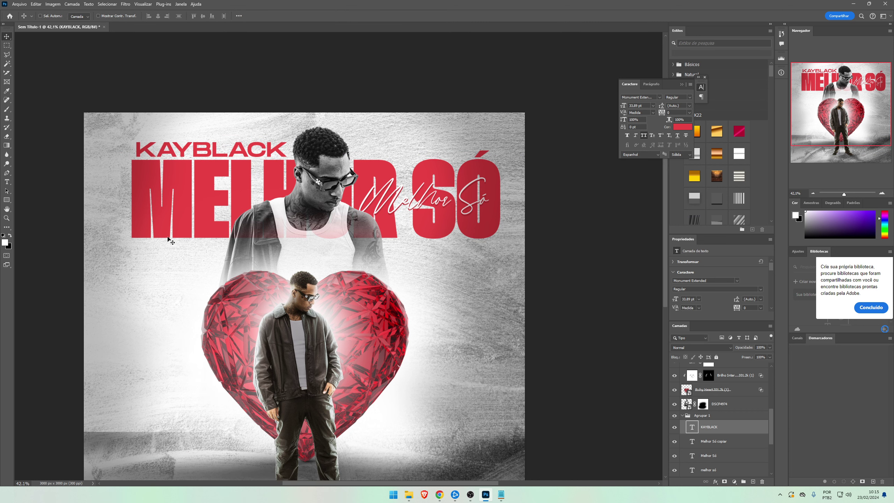
- Delete the DSCF4974 portrait's layer mask and add a fresh white one
{"action": "left_click", "coordinate": [702, 404]}
{"action": "right_click", "coordinate": [703, 403]}
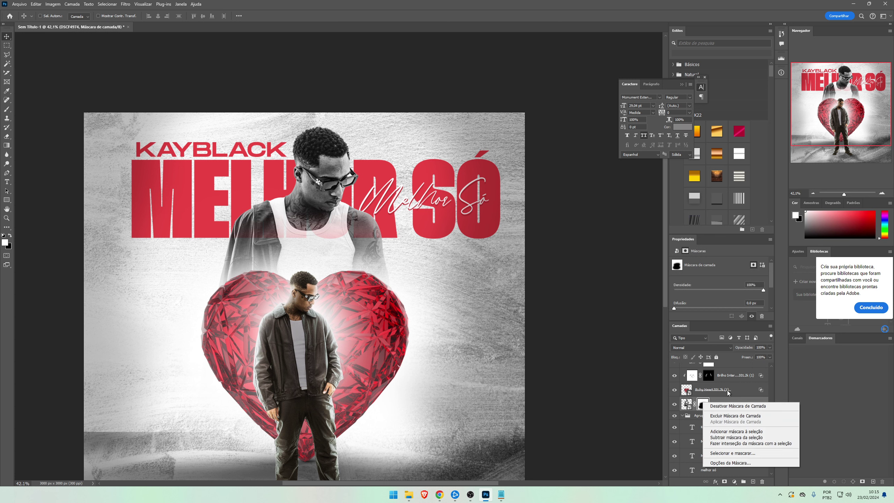
{"action": "left_click", "coordinate": [732, 420]}
{"action": "left_click", "coordinate": [725, 481]}
- Erase the portrait's lower jacket and torso around the heart on its mask with an enlarged soft eraser
{"action": "key", "text": "e"}
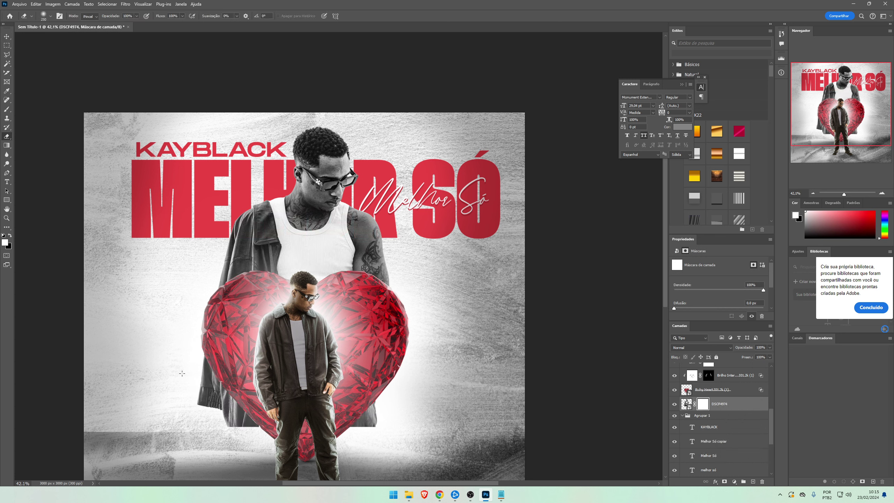
{"action": "mouse_move", "coordinate": [398, 416]}
{"action": "left_mouse_down"}
{"action": "mouse_move", "coordinate": [354, 446]}
{"action": "mouse_move", "coordinate": [257, 414]}
{"action": "mouse_move", "coordinate": [427, 410]}
{"action": "mouse_move", "coordinate": [257, 379]}
{"action": "mouse_move", "coordinate": [321, 323]}
{"action": "left_mouse_up"}
{"action": "key", "text": "bracketright"}
{"action": "key", "text": "bracketright"}
{"action": "key", "text": "bracketright"}
{"action": "mouse_move", "coordinate": [416, 301]}
{"action": "left_mouse_down"}
{"action": "mouse_move", "coordinate": [341, 317]}
{"action": "mouse_move", "coordinate": [299, 298]}
{"action": "mouse_move", "coordinate": [235, 298]}
{"action": "mouse_move", "coordinate": [287, 312]}
{"action": "mouse_move", "coordinate": [208, 310]}
{"action": "mouse_move", "coordinate": [239, 320]}
{"action": "mouse_move", "coordinate": [346, 314]}
{"action": "left_mouse_up"}
{"action": "key", "text": "bracketright"}
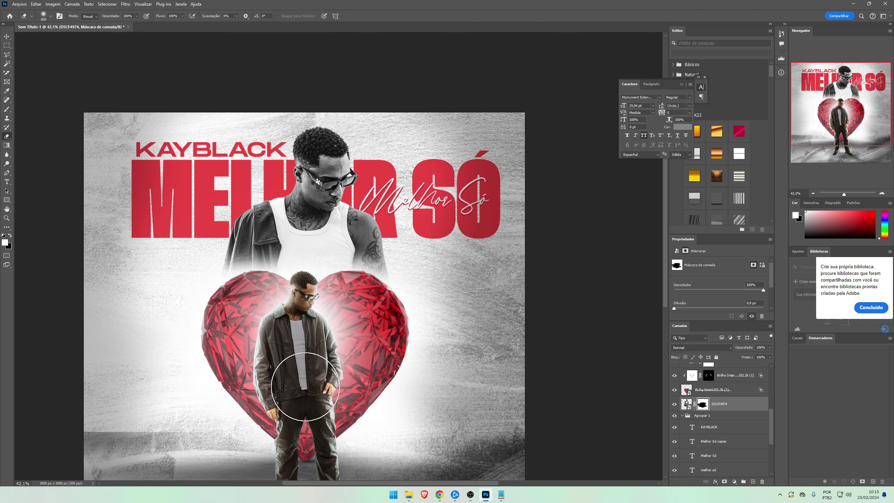
{"action": "key", "text": "v"}
{"action": "scroll", "coordinate": [301, 362], "scroll_direction": "down", "scroll_amount": 3}
{"action": "scroll", "coordinate": [301, 363], "scroll_direction": "up", "scroll_amount": 6}
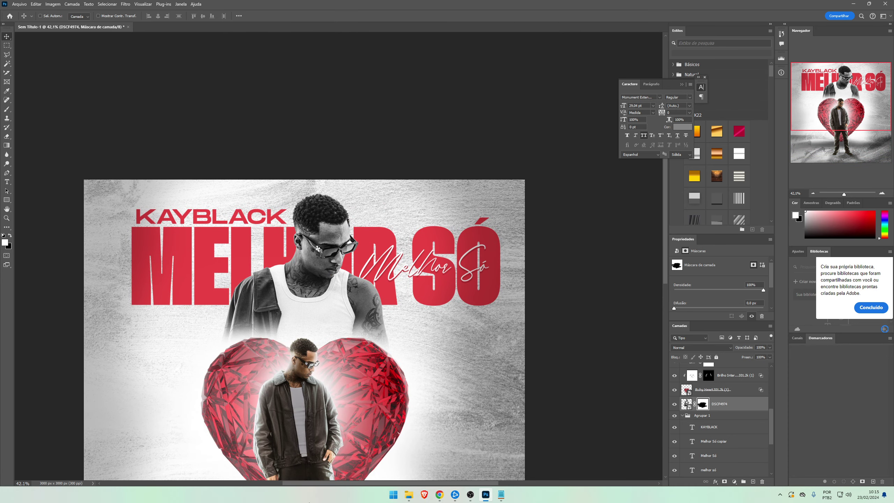
{"action": "scroll", "coordinate": [288, 374], "scroll_direction": "down", "scroll_amount": 5}
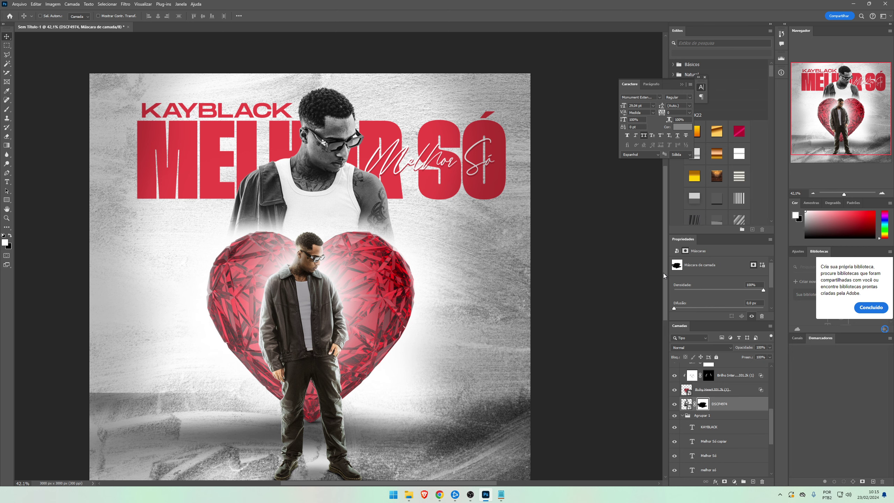
{"action": "left_click_drag", "start_coordinate": [664, 276], "coordinate": [670, 256]}
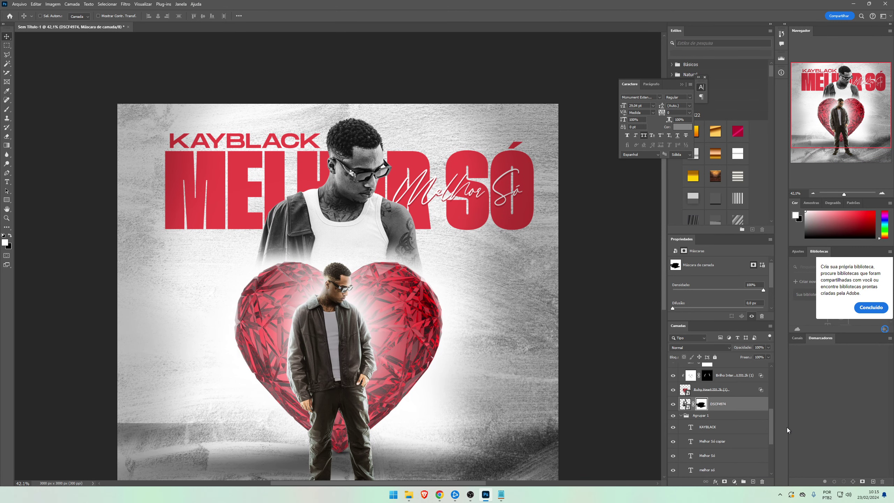
- Group the standing man's layer with its inner glow, Curvas 1 and Exposição 2 layers
{"action": "scroll", "coordinate": [718, 422], "scroll_direction": "down", "scroll_amount": 5}
{"action": "left_click", "coordinate": [701, 419]}
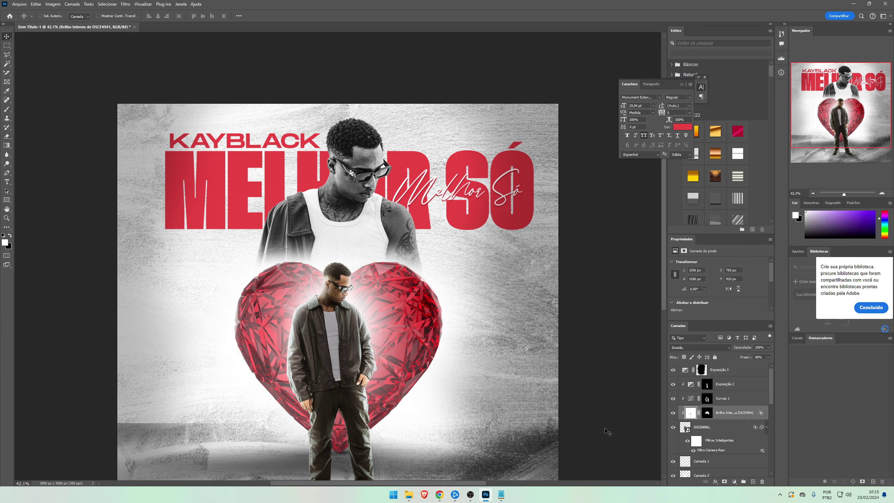
{"action": "left_click", "coordinate": [733, 428], "text": "ctrl"}
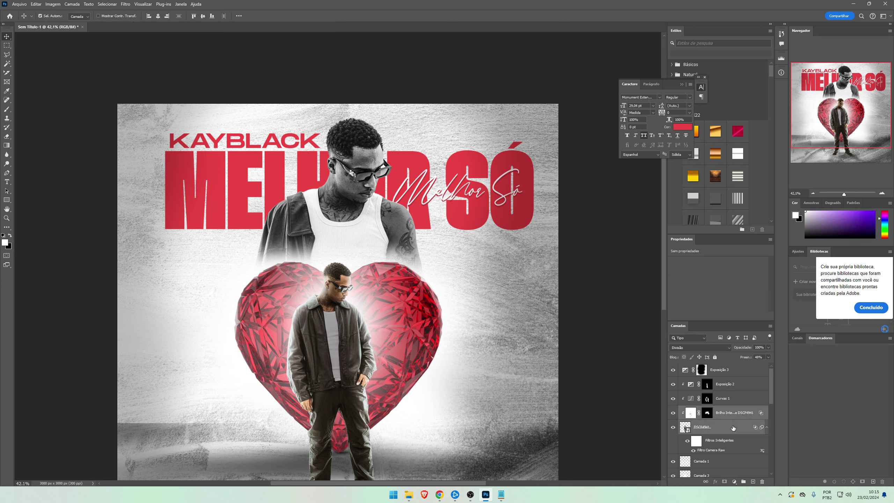
{"action": "left_click", "coordinate": [723, 383], "text": "shift"}
{"action": "key", "text": "ctrl+g"}
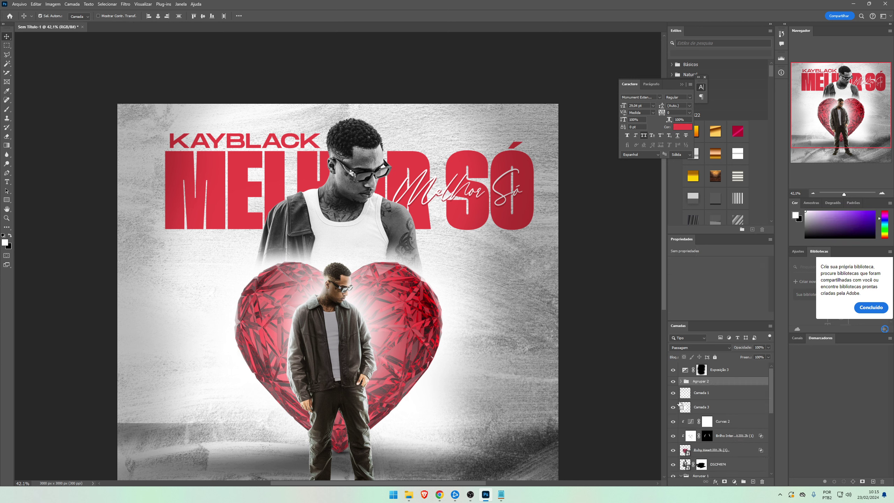
{"action": "left_click", "coordinate": [667, 383]}
{"action": "left_click_drag", "start_coordinate": [663, 379], "coordinate": [622, 298]}
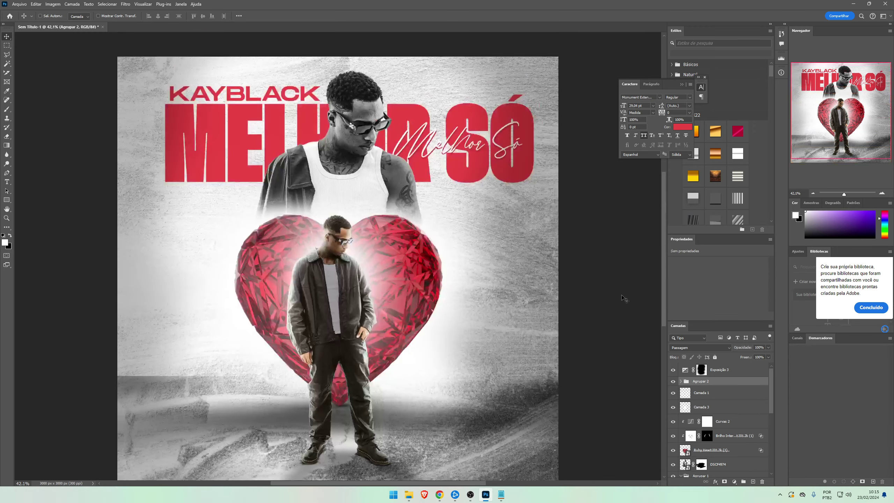
- Switch to the browser and look through the Yandex image results for "texture dust"
{"action": "left_click", "coordinate": [440, 494]}
{"action": "left_click", "coordinate": [365, 3]}
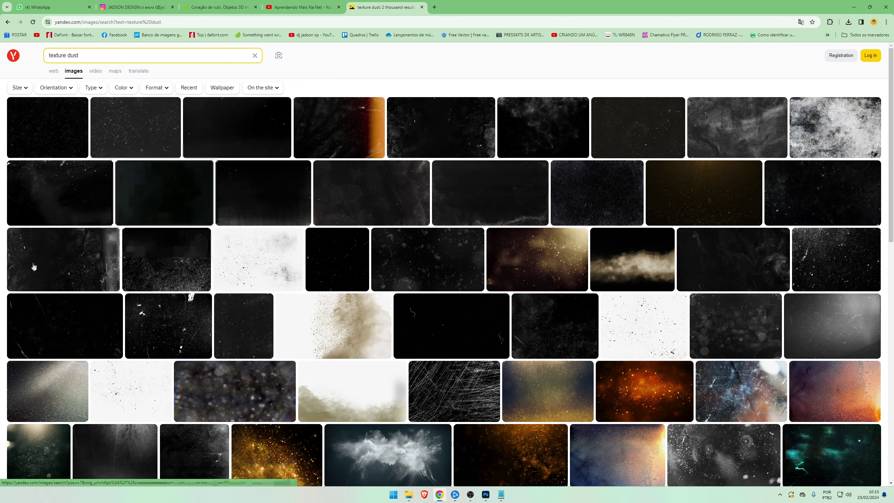
{"action": "left_click", "coordinate": [88, 253]}
{"action": "key", "text": "Escape"}
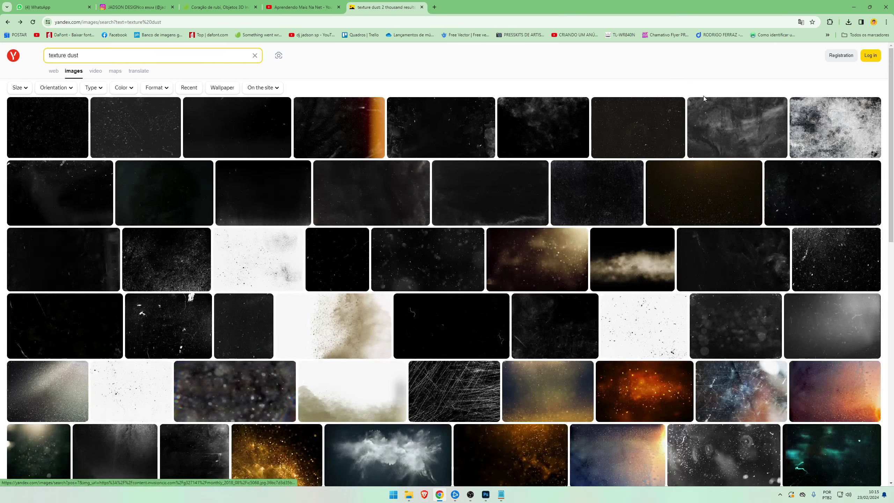
{"action": "scroll", "coordinate": [617, 208], "scroll_direction": "down", "scroll_amount": 8}
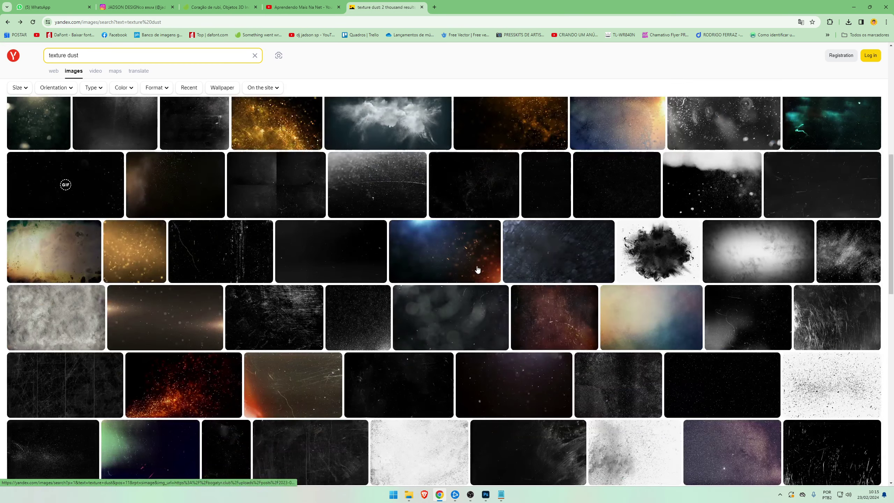
{"action": "scroll", "coordinate": [307, 343], "scroll_direction": "down", "scroll_amount": 2}
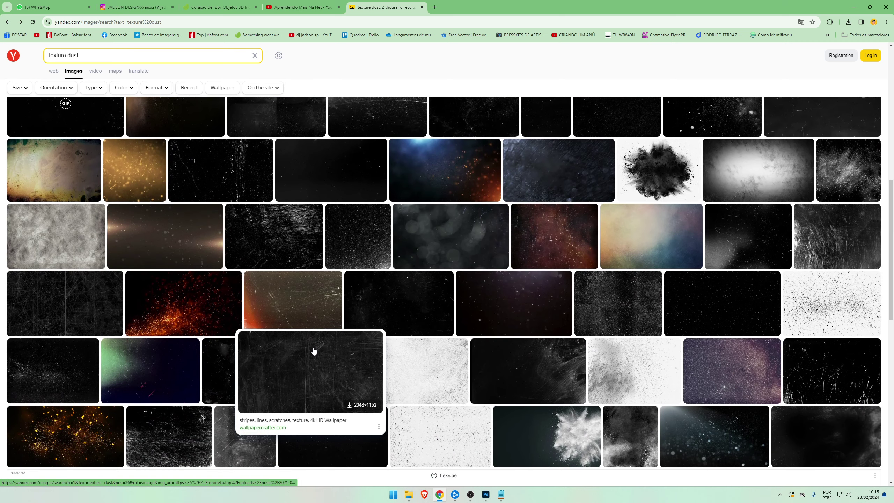
{"action": "scroll", "coordinate": [314, 350], "scroll_direction": "down", "scroll_amount": 3}
{"action": "scroll", "coordinate": [507, 357], "scroll_direction": "down", "scroll_amount": 8}
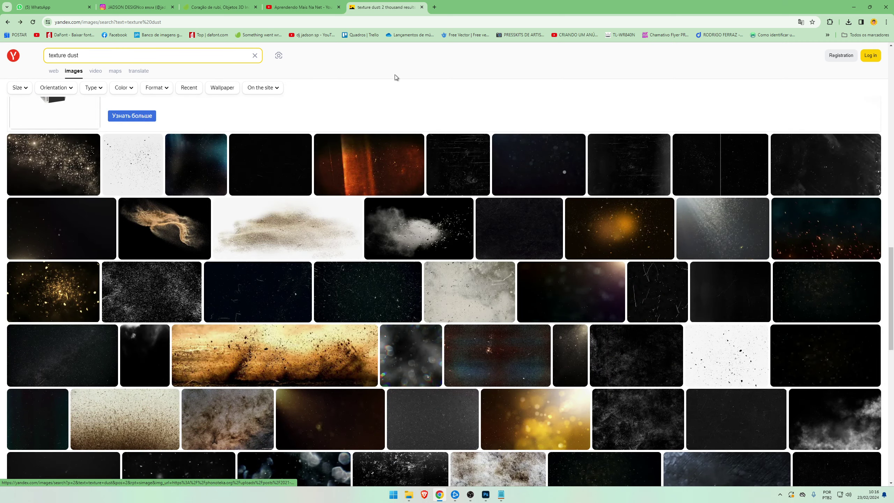
- Search Yandex images for "texture dust paper" and copy the black crumpled plastic texture
{"action": "left_click", "coordinate": [100, 52]}
{"action": "type", "text": "pape"}
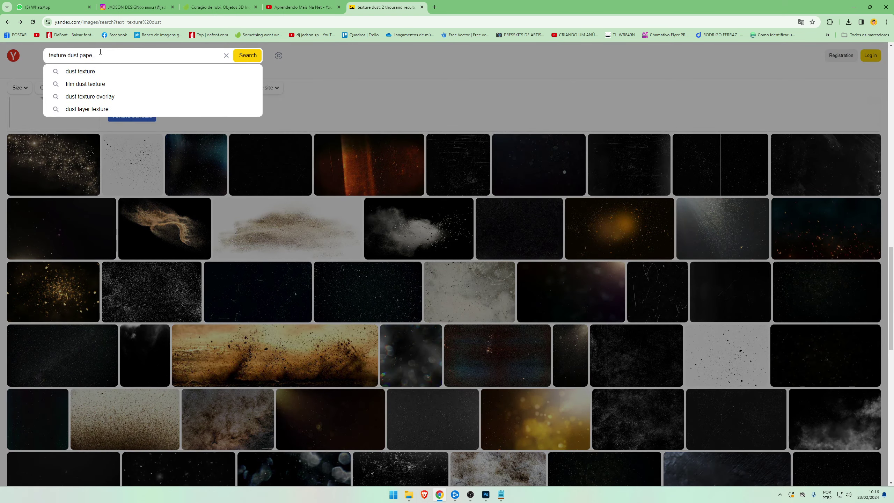
{"action": "type", "text": "r"}
{"action": "key", "text": "Return"}
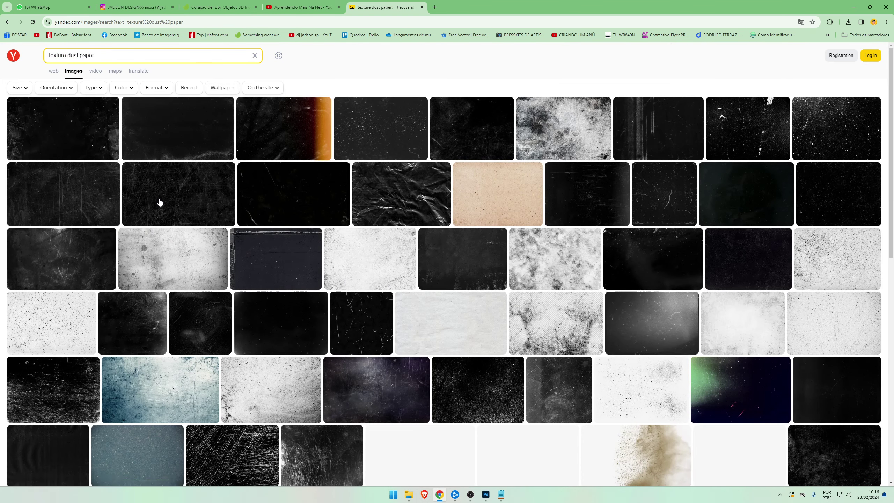
{"action": "left_click", "coordinate": [436, 196]}
{"action": "right_click", "coordinate": [436, 201]}
{"action": "left_click", "coordinate": [481, 230]}
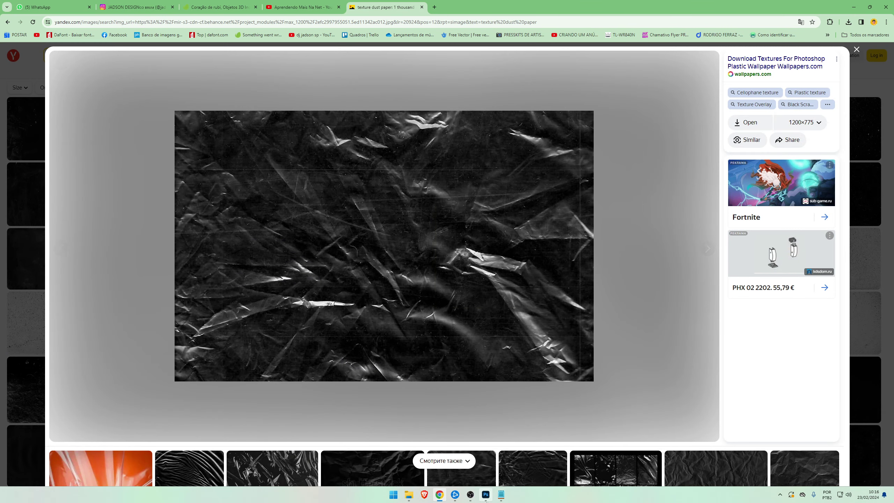
- Switch to Photoshop, paste the crumpled texture above the Agrupar 2 group and scale it across the cover's upper half
{"action": "left_click", "coordinate": [486, 494]}
{"action": "key", "text": "ctrl+v"}
{"action": "key", "text": "ctrl+t"}
{"action": "left_click_drag", "start_coordinate": [426, 273], "coordinate": [598, 293]}
{"action": "left_click_drag", "start_coordinate": [392, 280], "coordinate": [351, 160]}
{"action": "key", "text": "Return"}
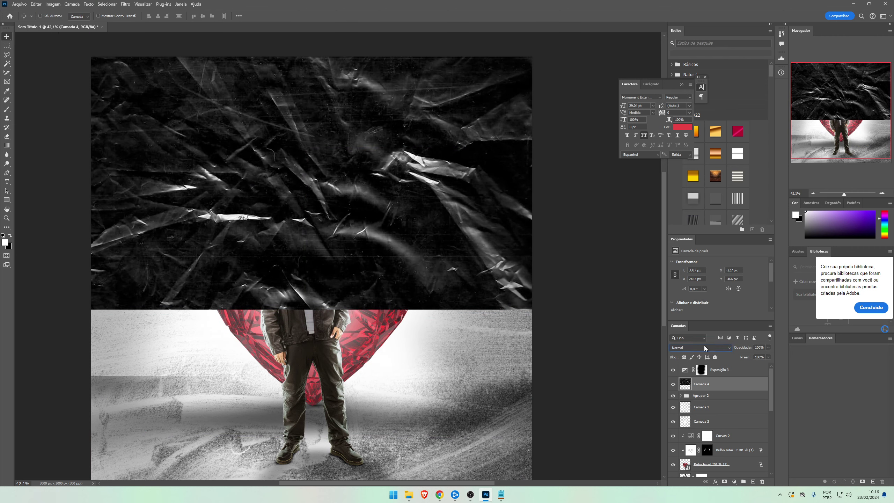
- Set the crumpled texture's blend mode to Divisão and enlarge it to cover the whole canvas
{"action": "left_click", "coordinate": [701, 347]}
{"action": "left_click", "coordinate": [699, 362]}
{"action": "left_click_drag", "start_coordinate": [364, 186], "coordinate": [358, 382]}
{"action": "key", "text": "ctrl+t"}
{"action": "left_click_drag", "start_coordinate": [327, 188], "coordinate": [327, 46]}
{"action": "key", "text": "Return"}
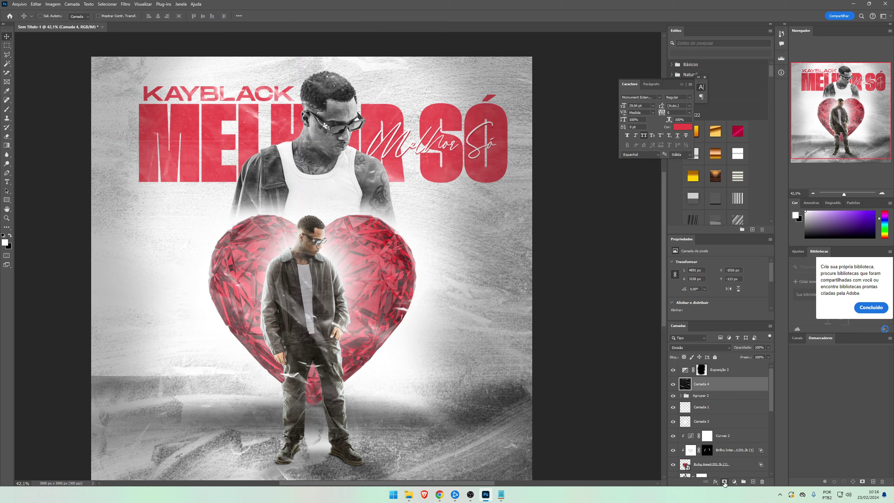
- Add a black mask to the crumpled texture layer and set up a soft round brush with 100% opacity and flow
{"action": "left_click", "coordinate": [724, 482], "text": "alt"}
{"action": "key", "text": "b"}
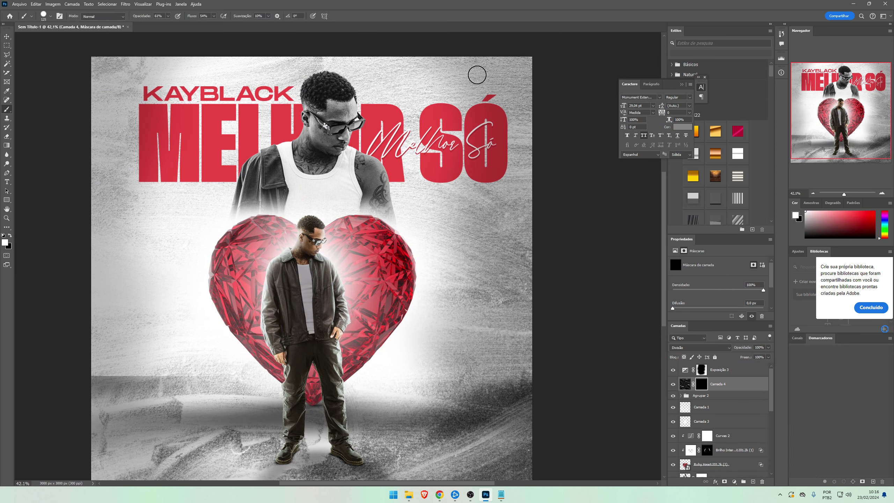
{"action": "left_click_drag", "start_coordinate": [478, 152], "coordinate": [477, 182]}
{"action": "key", "text": "ctrl+z"}
{"action": "left_click", "coordinate": [51, 16]}
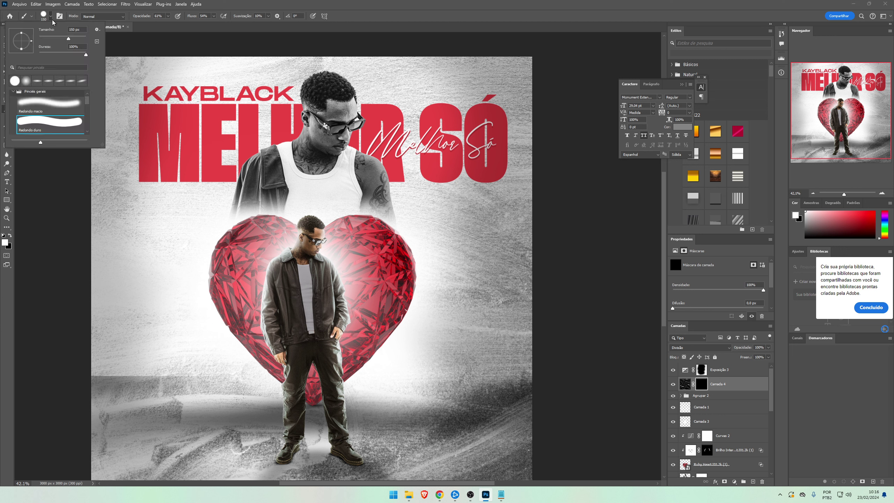
{"action": "double_click", "coordinate": [51, 108]}
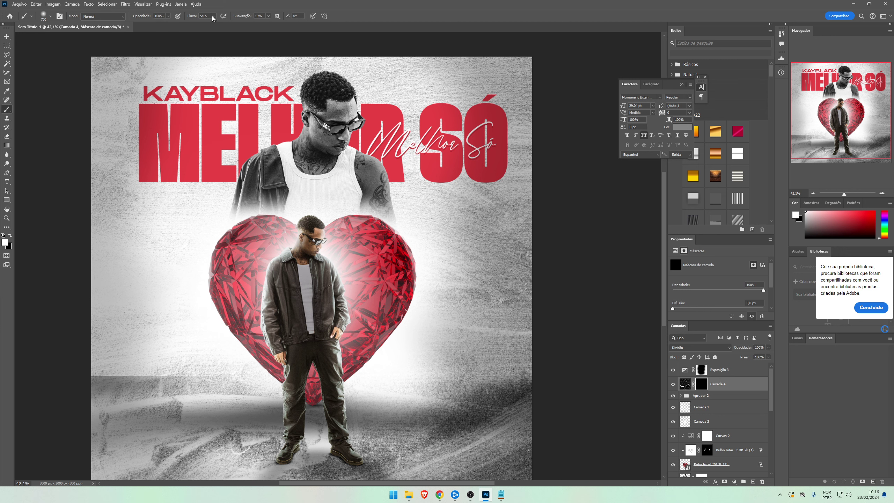
{"action": "left_click", "coordinate": [250, 34]}
- Paint white on the mask with a larger brush to reveal the crumpled texture over the cover's right side and lower left
{"action": "key", "text": "bracketright"}
{"action": "key", "text": "bracketright"}
{"action": "mouse_move", "coordinate": [472, 203]}
{"action": "left_mouse_down"}
{"action": "mouse_move", "coordinate": [530, 117]}
{"action": "mouse_move", "coordinate": [456, 34]}
{"action": "mouse_move", "coordinate": [418, 276]}
{"action": "mouse_move", "coordinate": [461, 349]}
{"action": "mouse_move", "coordinate": [423, 369]}
{"action": "mouse_move", "coordinate": [295, 330]}
{"action": "mouse_move", "coordinate": [194, 331]}
{"action": "left_mouse_up"}
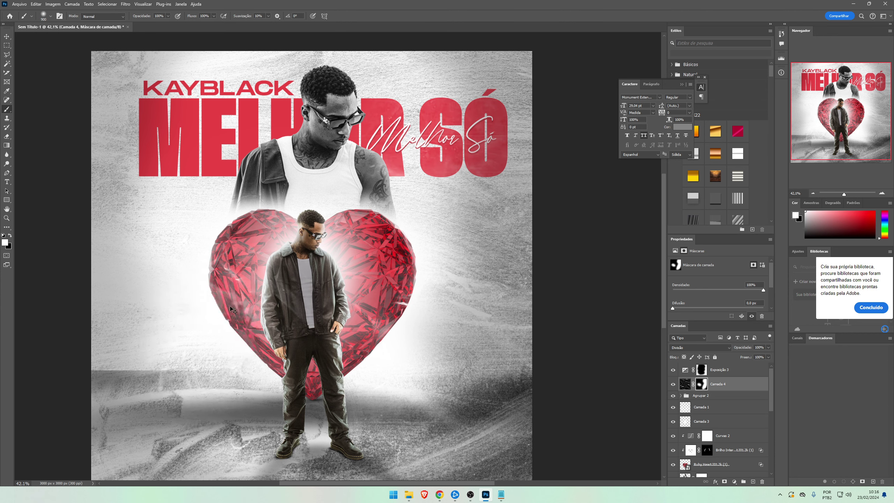
{"action": "key", "text": "v"}
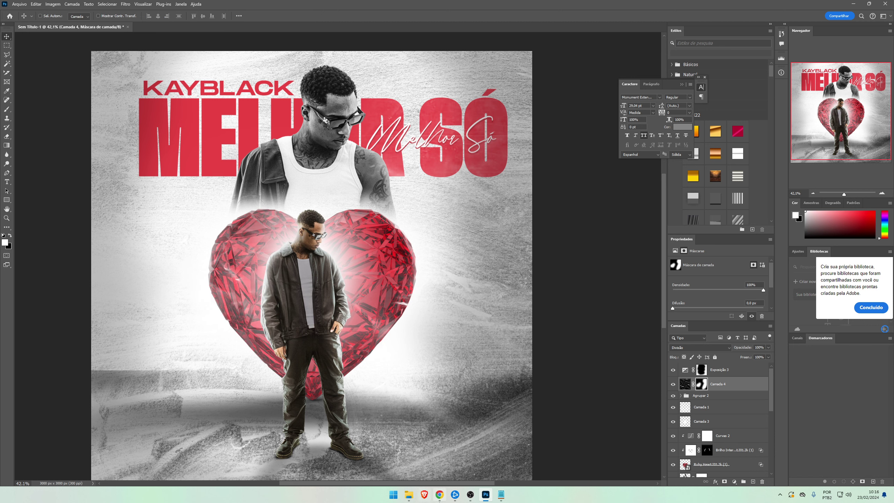
- Switch to the browser and copy the dust texture with the orange light leak from the "texture dust paper" results
{"action": "left_click", "coordinate": [440, 501]}
{"action": "key", "text": "Escape"}
{"action": "scroll", "coordinate": [415, 347], "scroll_direction": "down", "scroll_amount": 3}
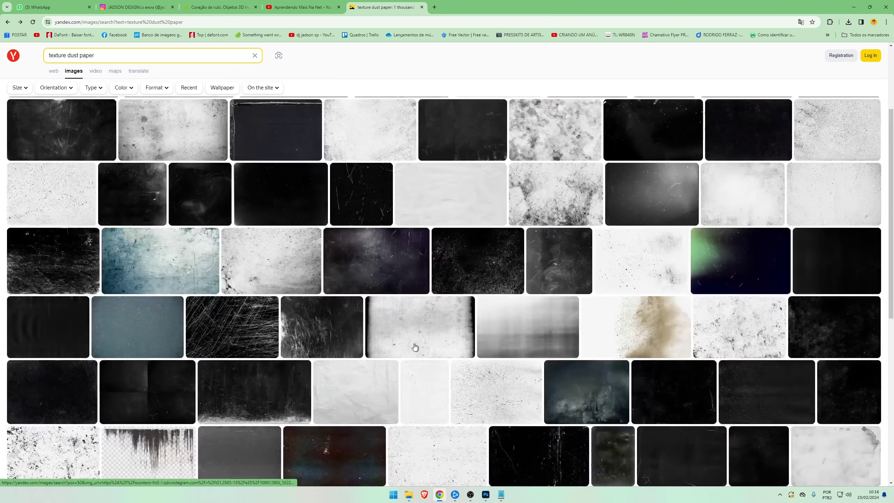
{"action": "scroll", "coordinate": [414, 344], "scroll_direction": "down", "scroll_amount": 2}
{"action": "scroll", "coordinate": [375, 359], "scroll_direction": "up", "scroll_amount": 6}
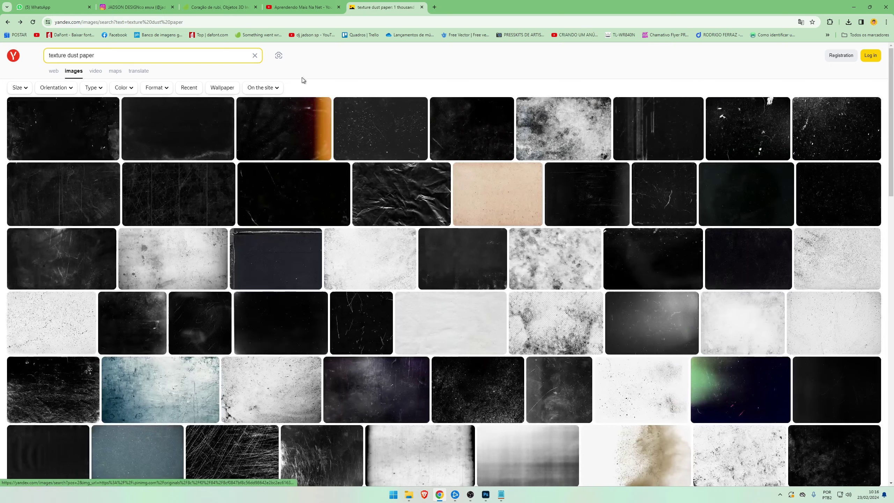
{"action": "left_click", "coordinate": [303, 113]}
{"action": "right_click", "coordinate": [439, 211]}
{"action": "left_click", "coordinate": [476, 244]}
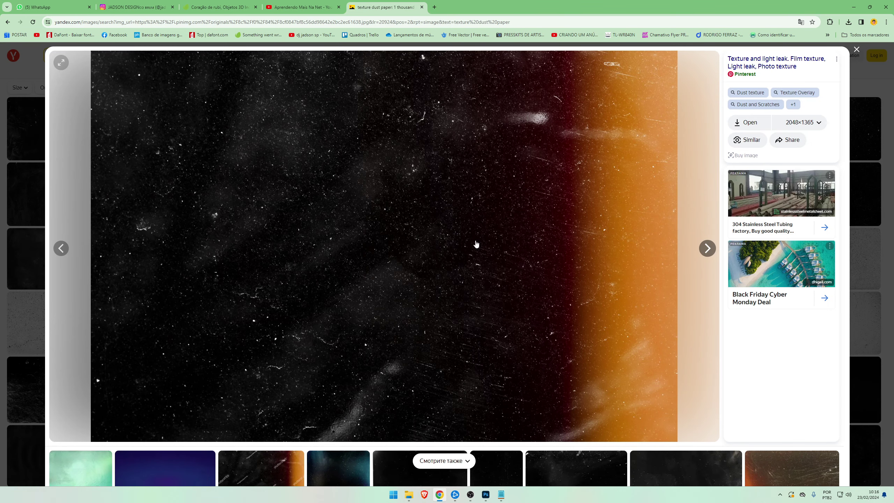
- Paste the light-leak dust texture into the Photoshop cover, scale it over the whole canvas and set its blend mode to Divisão
{"action": "left_click", "coordinate": [486, 494]}
{"action": "key", "text": "ctrl+v"}
{"action": "key", "text": "ctrl+t"}
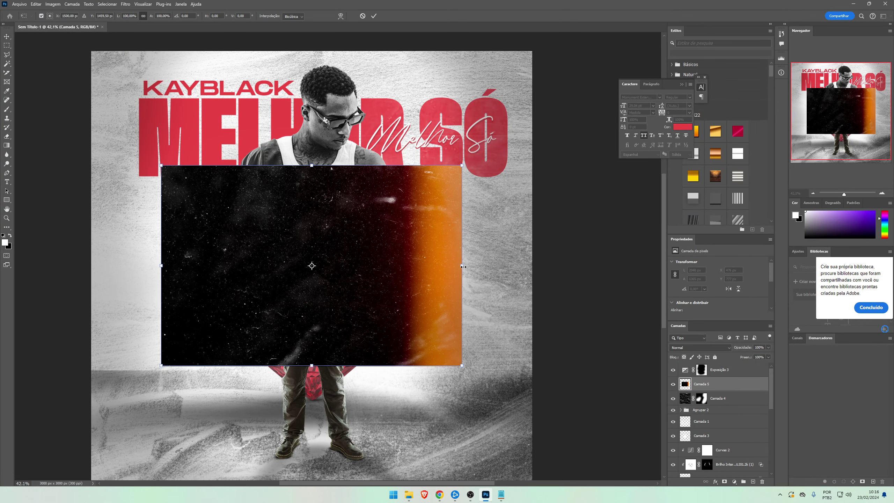
{"action": "left_click_drag", "start_coordinate": [464, 266], "coordinate": [812, 280]}
{"action": "left_click_drag", "start_coordinate": [572, 278], "coordinate": [193, 282]}
{"action": "left_click_drag", "start_coordinate": [390, 310], "coordinate": [474, 307]}
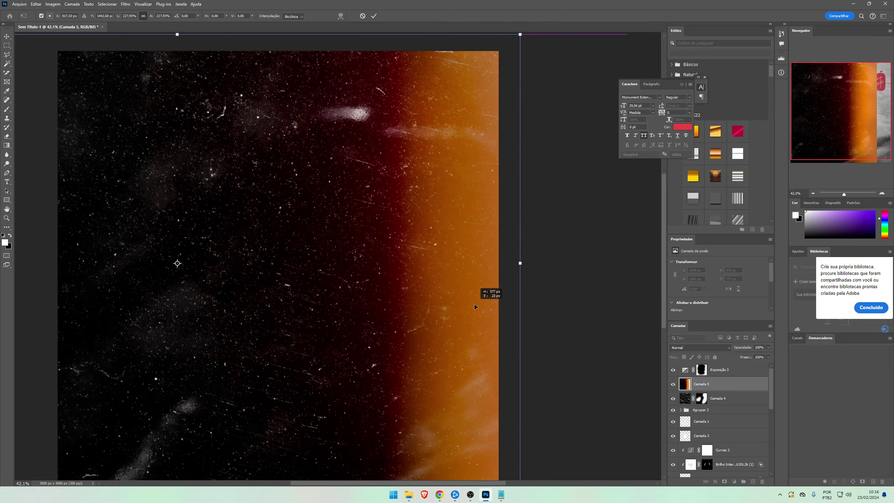
{"action": "key", "text": "Return"}
{"action": "left_click", "coordinate": [685, 348]}
{"action": "left_click", "coordinate": [682, 359]}
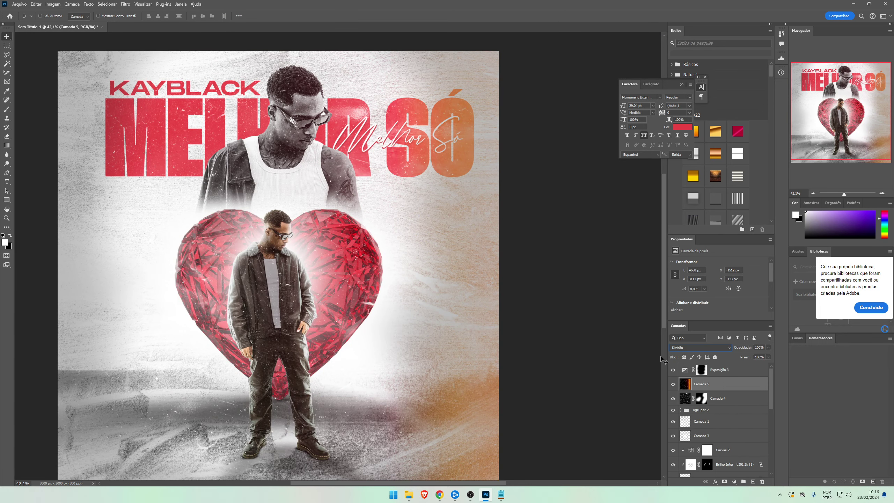
- Undo the black mask and the pasted light-leak dust texture layer
{"action": "left_click", "coordinate": [725, 482], "text": "alt"}
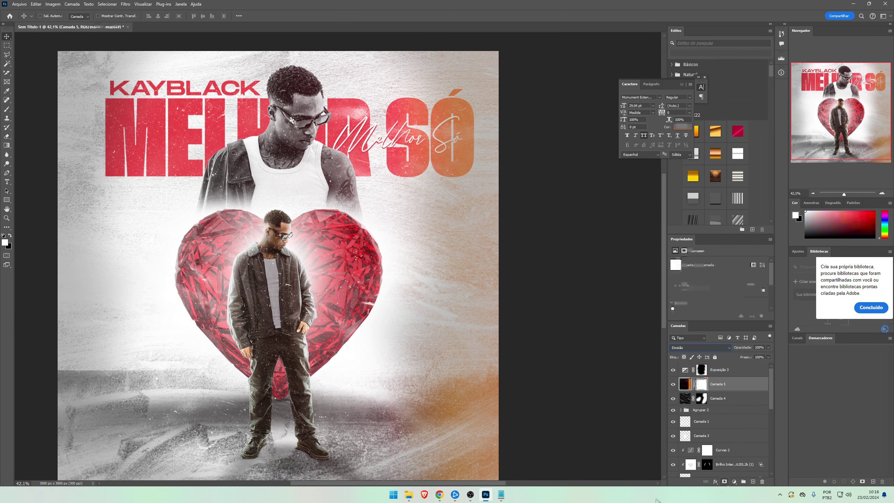
{"action": "key", "text": "b"}
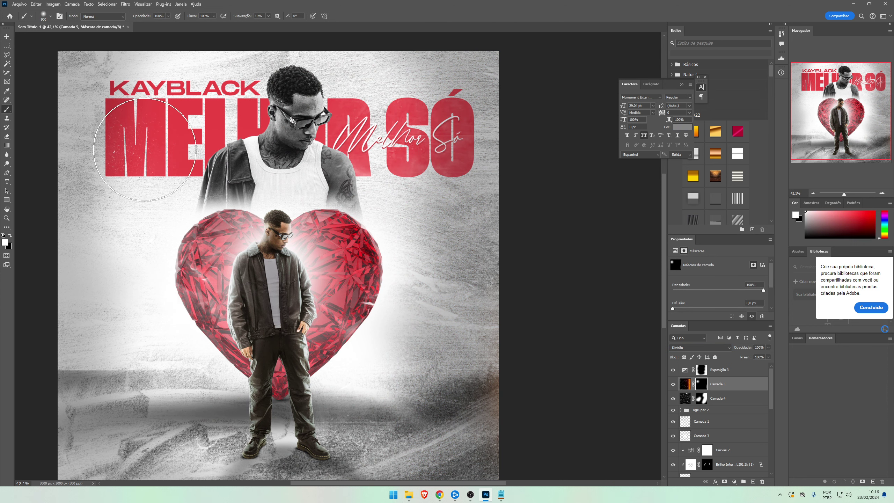
{"action": "key", "text": "ctrl+z"}
{"action": "key", "text": "ctrl+z"}
- Find the "texture_" dust image in the EVENTO PRO folder and bring it into the Photoshop cover
{"action": "mouse_move", "coordinate": [410, 495]}
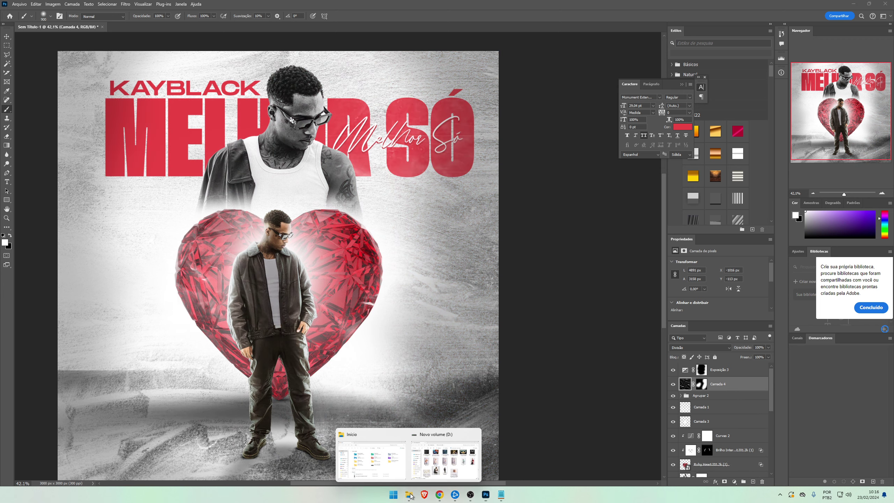
{"action": "left_click", "coordinate": [444, 460]}
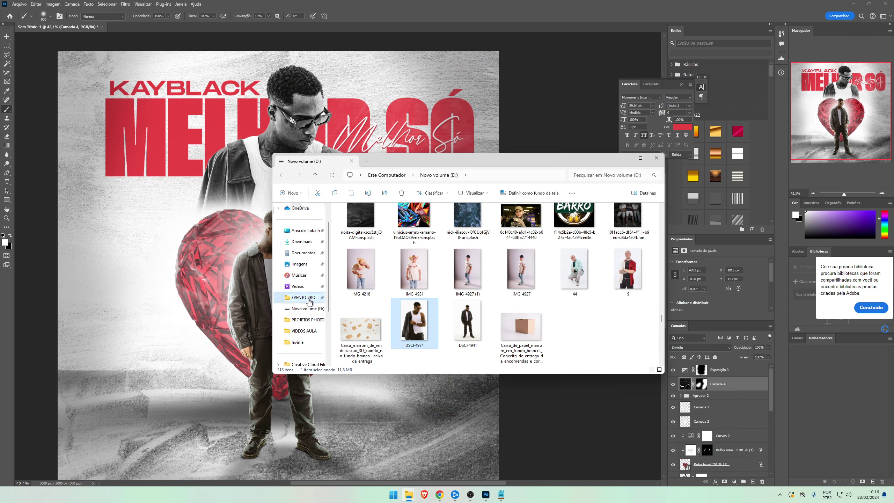
{"action": "left_click", "coordinate": [640, 158]}
{"action": "scroll", "coordinate": [682, 181], "scroll_direction": "down", "scroll_amount": 8}
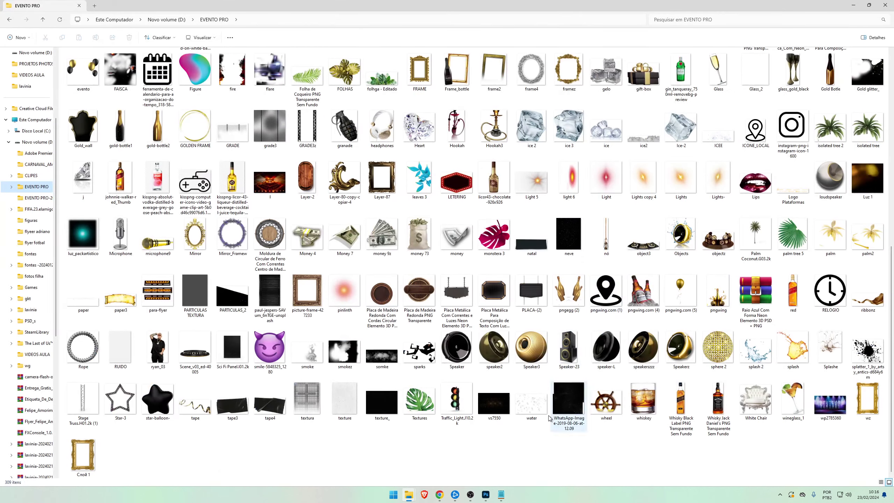
{"action": "left_click", "coordinate": [494, 401]}
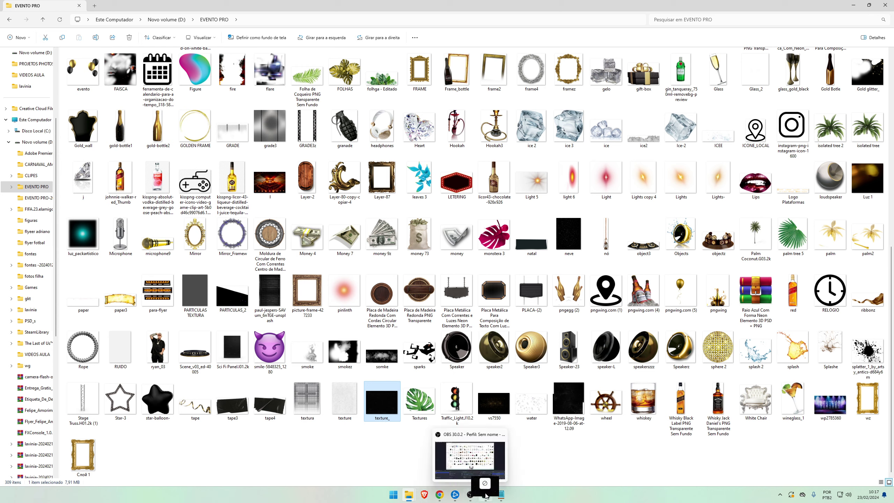
{"action": "left_click", "coordinate": [486, 495]}
- Scale the placed texture_ image over the whole canvas and set its blend mode to Divisão
{"action": "left_click_drag", "start_coordinate": [477, 428], "coordinate": [386, 264]}
{"action": "left_click_drag", "start_coordinate": [499, 265], "coordinate": [834, 291]}
{"action": "left_click_drag", "start_coordinate": [433, 290], "coordinate": [358, 287]}
{"action": "key", "text": "Return"}
{"action": "key", "text": "b"}
{"action": "left_click", "coordinate": [684, 348]}
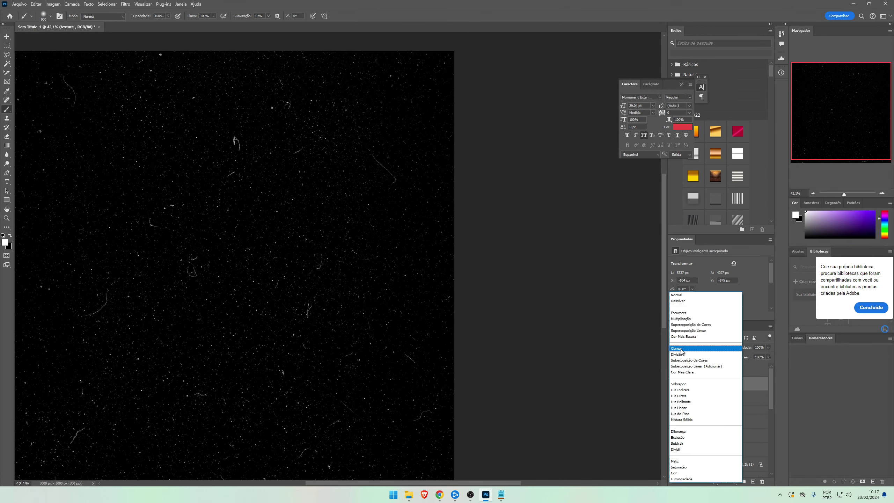
{"action": "left_click", "coordinate": [684, 356]}
{"action": "left_click_drag", "start_coordinate": [420, 484], "coordinate": [382, 484]}
- Add a mask to the texture_ layer and erase the dust over the portrait and the standing man
{"action": "left_click", "coordinate": [725, 481]}
{"action": "key", "text": "e"}
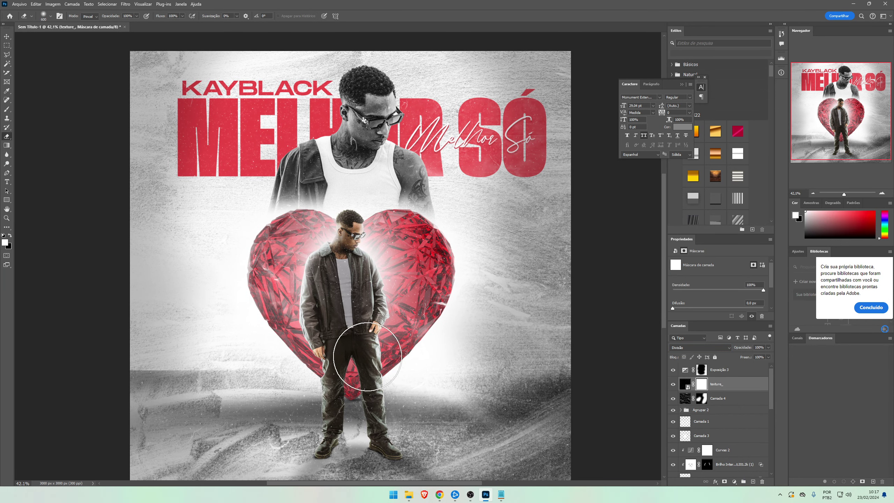
{"action": "mouse_move", "coordinate": [366, 100]}
{"action": "left_mouse_down"}
{"action": "mouse_move", "coordinate": [352, 198]}
{"action": "mouse_move", "coordinate": [349, 384]}
{"action": "mouse_move", "coordinate": [370, 425]}
{"action": "mouse_move", "coordinate": [440, 419]}
{"action": "left_mouse_up"}
{"action": "key", "text": "v"}
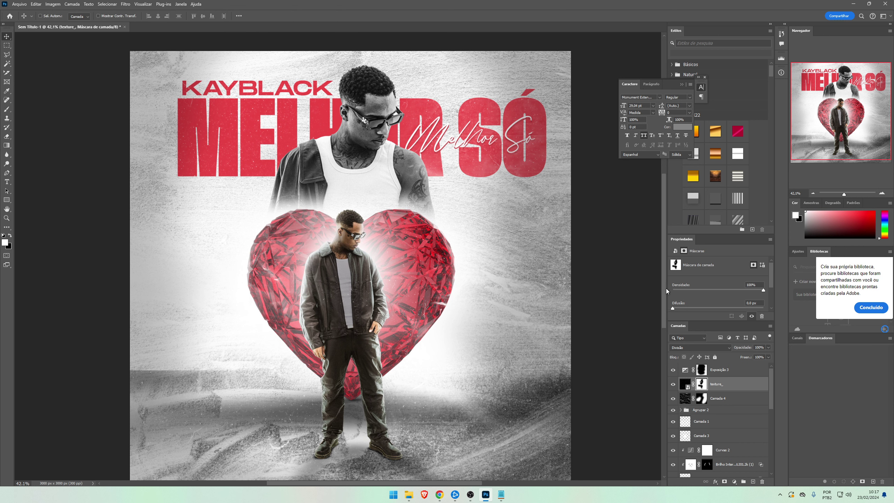
- Stamp all visible layers into a new layer above Exposição 3 and convert it to a smart object
{"action": "left_click_drag", "start_coordinate": [664, 288], "coordinate": [664, 285]}
{"action": "key", "text": "b"}
{"action": "key", "text": "v"}
{"action": "key", "text": "alt+bracketright"}
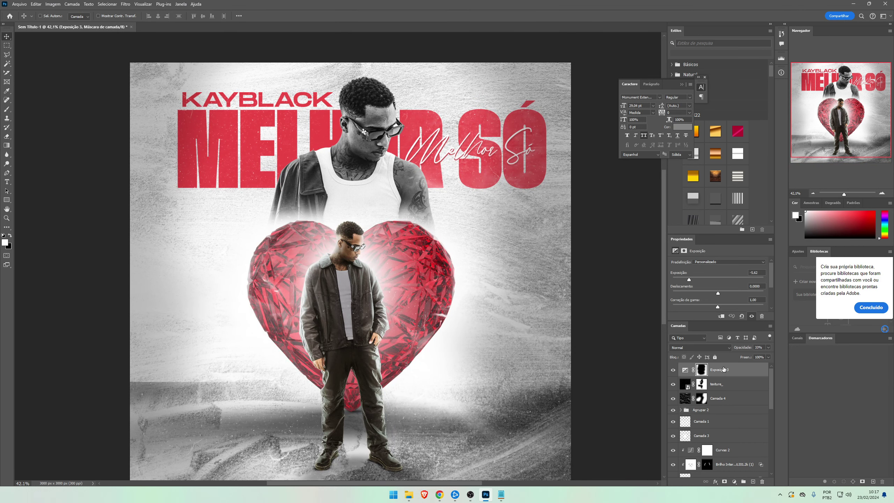
{"action": "scroll", "coordinate": [521, 382], "scroll_direction": "up", "scroll_amount": 1}
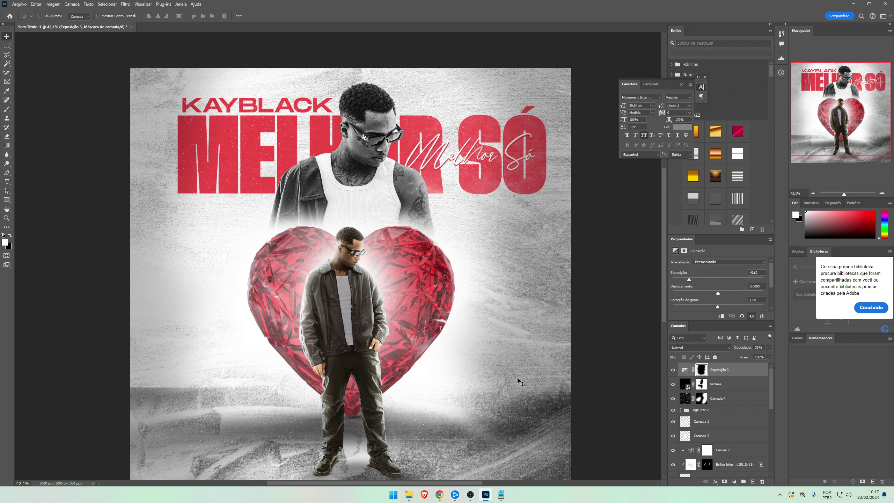
{"action": "left_click", "coordinate": [752, 482]}
{"action": "key", "text": "ctrl+shift+alt+e"}
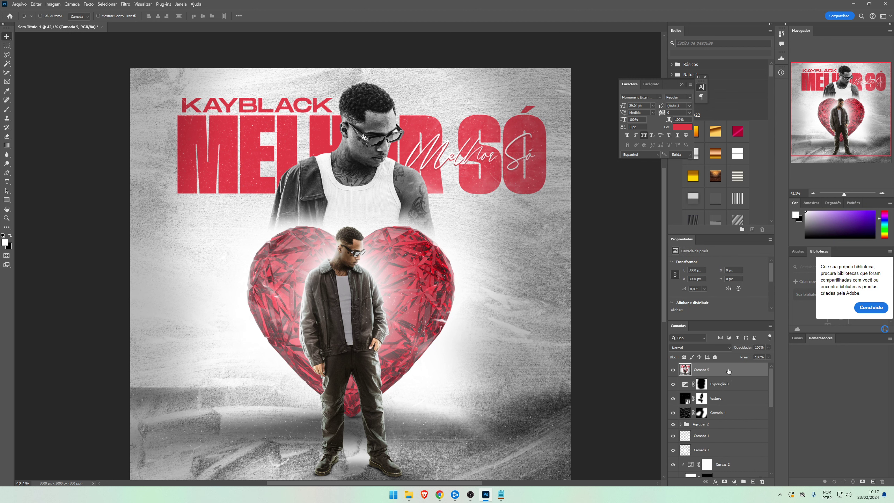
{"action": "right_click", "coordinate": [722, 369]}
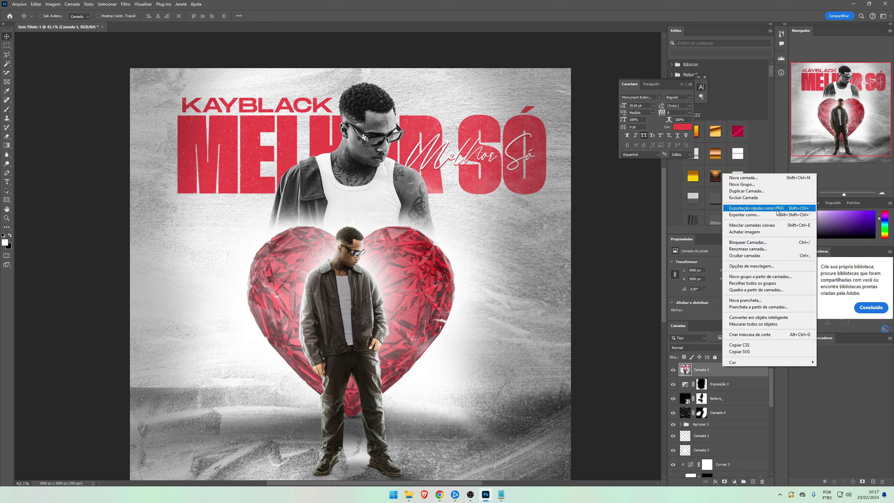
{"action": "left_click", "coordinate": [760, 318]}
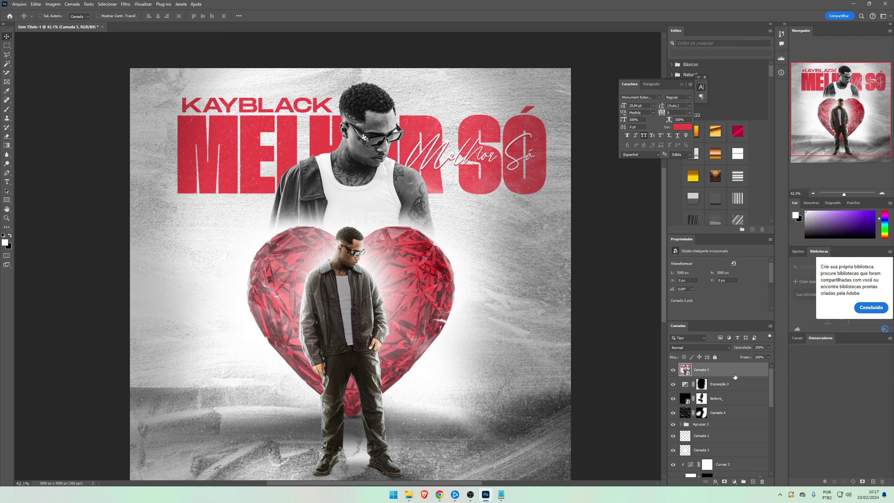
- Keep only the red channel in the merged smart object's blending options and shift the layer 6 px to the left
{"action": "double_click", "coordinate": [744, 369]}
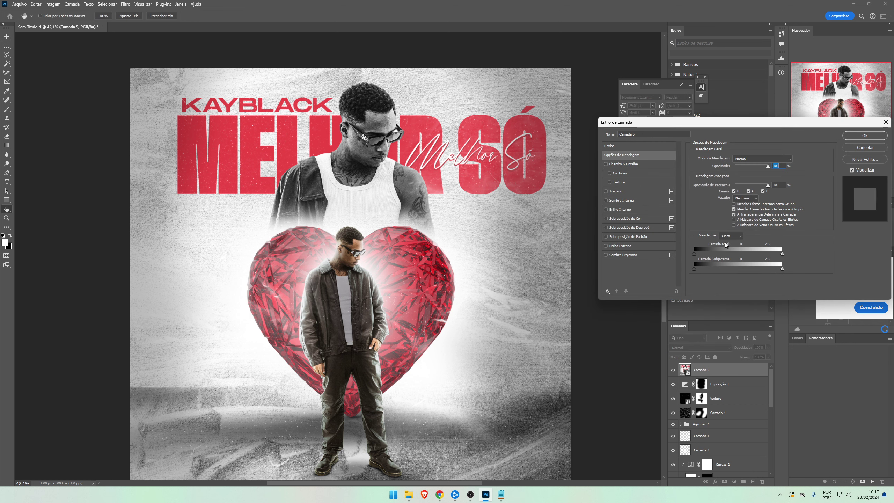
{"action": "left_click", "coordinate": [749, 191]}
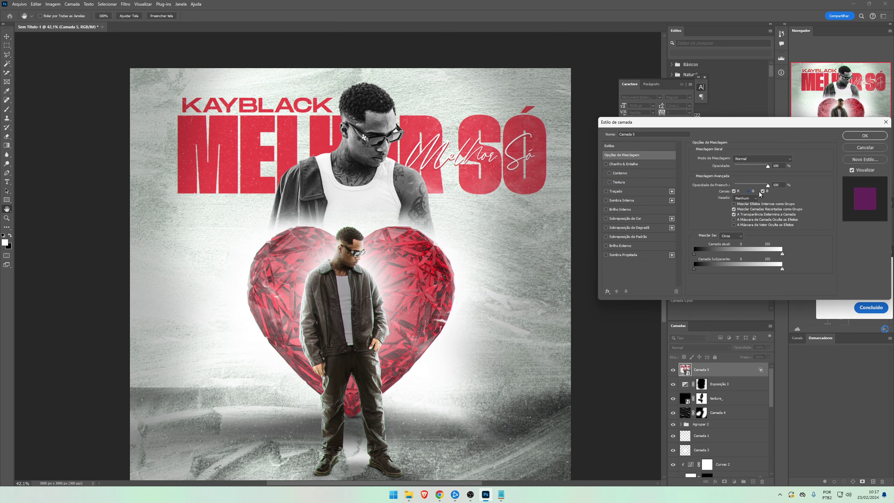
{"action": "key", "text": "Return"}
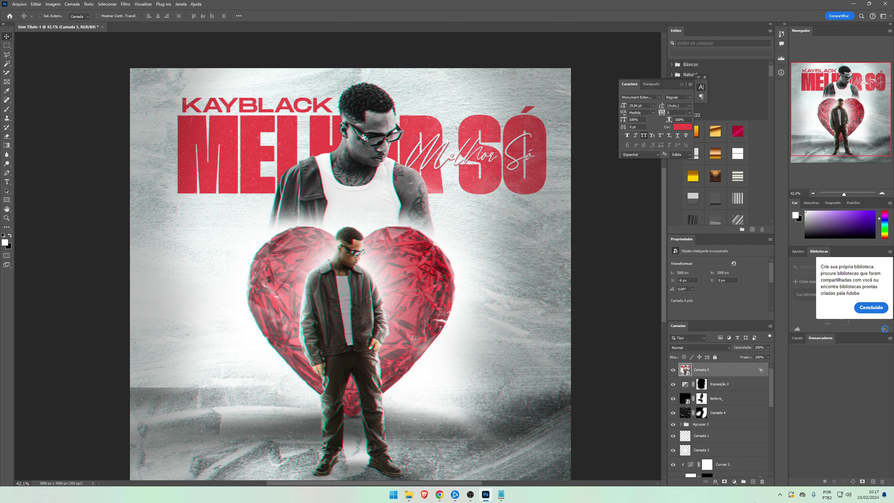
- Duplicate the shifted smart object, exclude the red channel from the copy and nudge it a few pixels to the right
{"action": "key", "text": "ctrl+j"}
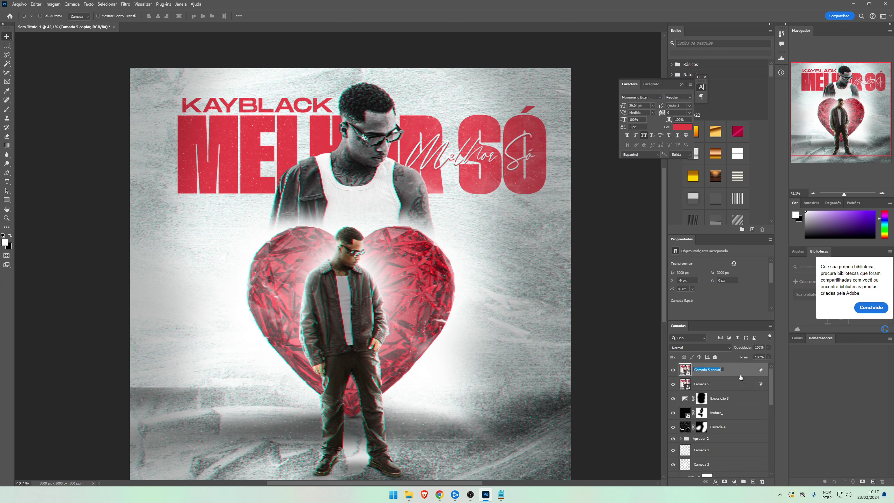
{"action": "double_click", "coordinate": [735, 369]}
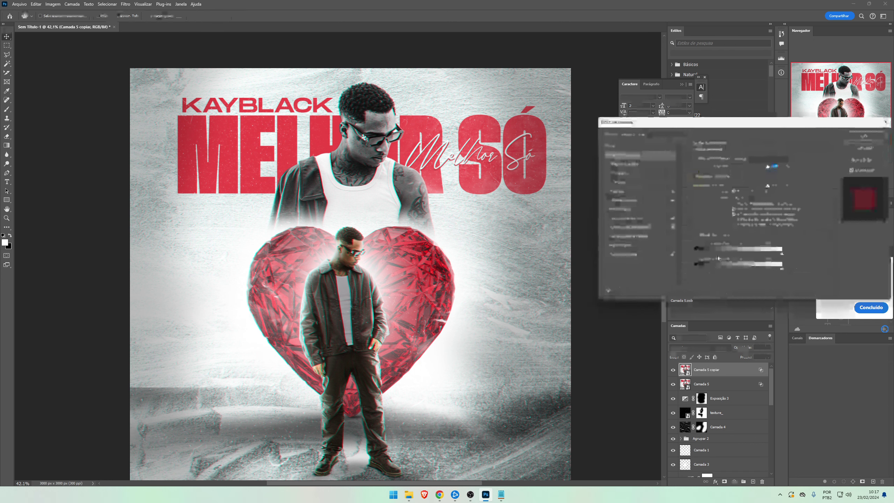
{"action": "left_click", "coordinate": [734, 191]}
{"action": "key", "text": "Return"}
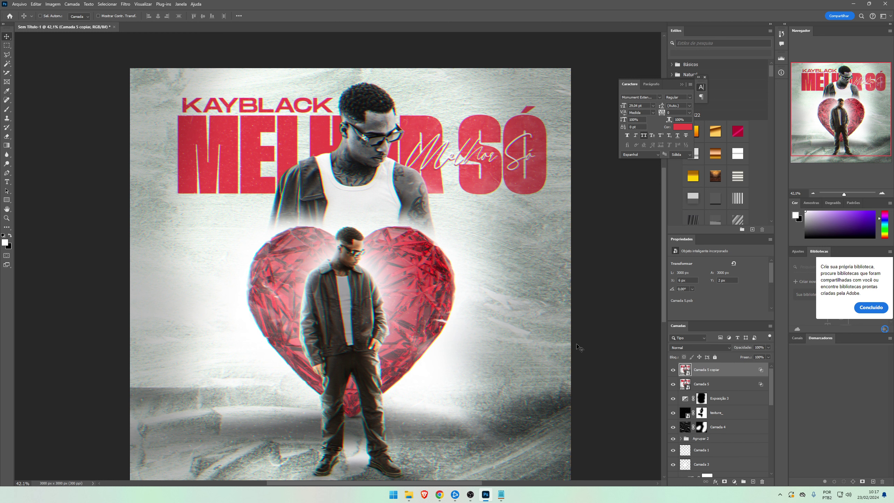
- Group the two channel-shifted layers and add a black mask to the group
{"action": "left_click", "coordinate": [716, 384], "text": "shift"}
{"action": "key", "text": "ctrl+g"}
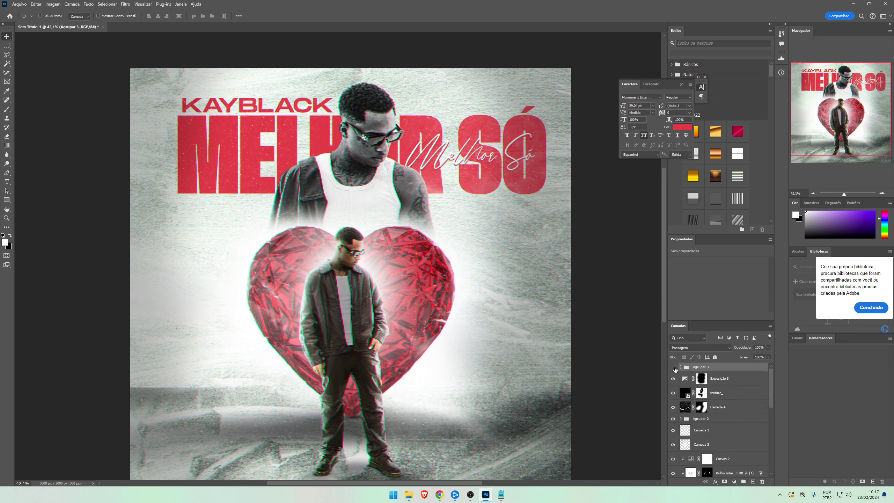
{"action": "left_click", "coordinate": [724, 483]}
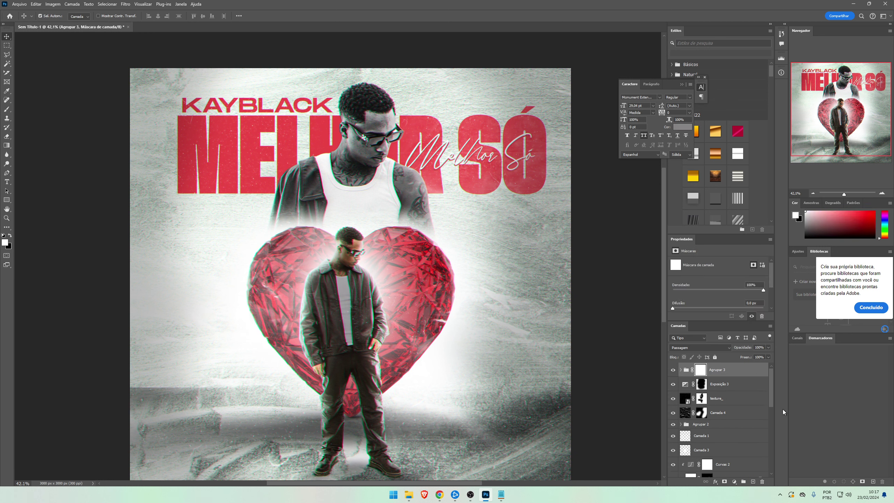
{"action": "key", "text": "ctrl+i"}
- Paint white on the group's mask to reveal the color-split effect along the cover's right side, lower area and left side
{"action": "key", "text": "b"}
{"action": "left_click_drag", "start_coordinate": [575, 266], "coordinate": [530, 112]}
{"action": "left_click_drag", "start_coordinate": [514, 27], "coordinate": [571, 256]}
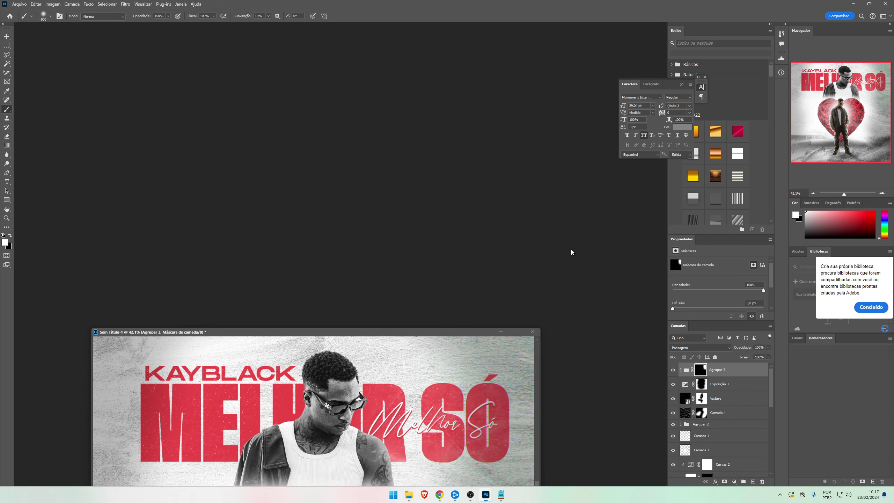
{"action": "key", "text": "v"}
{"action": "left_click_drag", "start_coordinate": [410, 334], "coordinate": [417, 25]}
{"action": "key", "text": "b"}
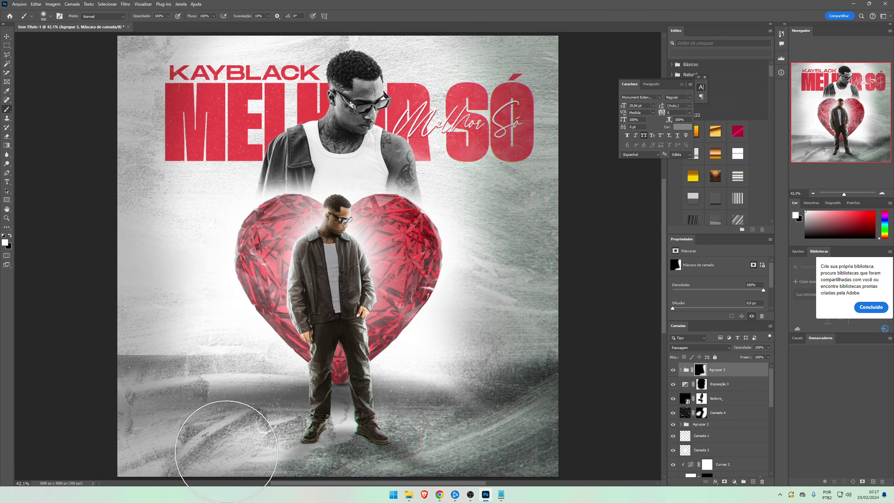
{"action": "mouse_move", "coordinate": [226, 452]}
{"action": "left_mouse_down"}
{"action": "mouse_move", "coordinate": [258, 404]}
{"action": "mouse_move", "coordinate": [99, 402]}
{"action": "mouse_move", "coordinate": [51, 285]}
{"action": "mouse_move", "coordinate": [256, 272]}
{"action": "mouse_move", "coordinate": [203, 282]}
{"action": "mouse_move", "coordinate": [174, 316]}
{"action": "mouse_move", "coordinate": [154, 208]}
{"action": "left_mouse_up"}
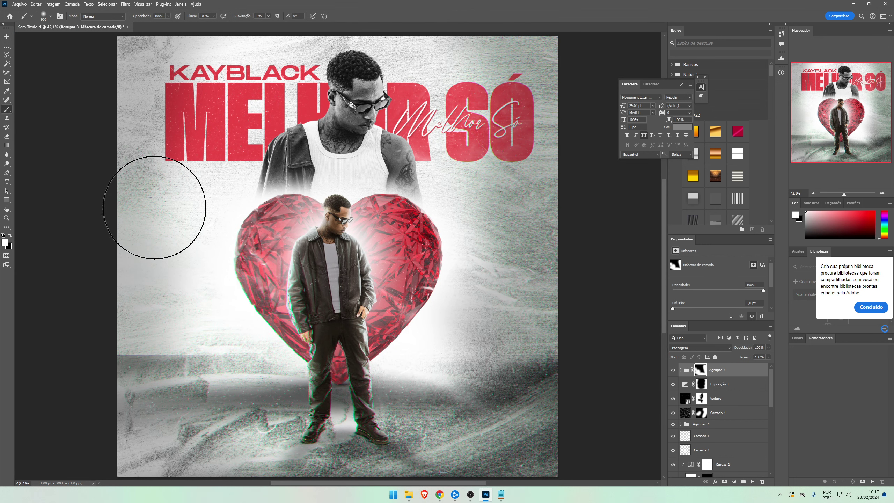
{"action": "scroll", "coordinate": [176, 158], "scroll_direction": "up", "scroll_amount": 3}
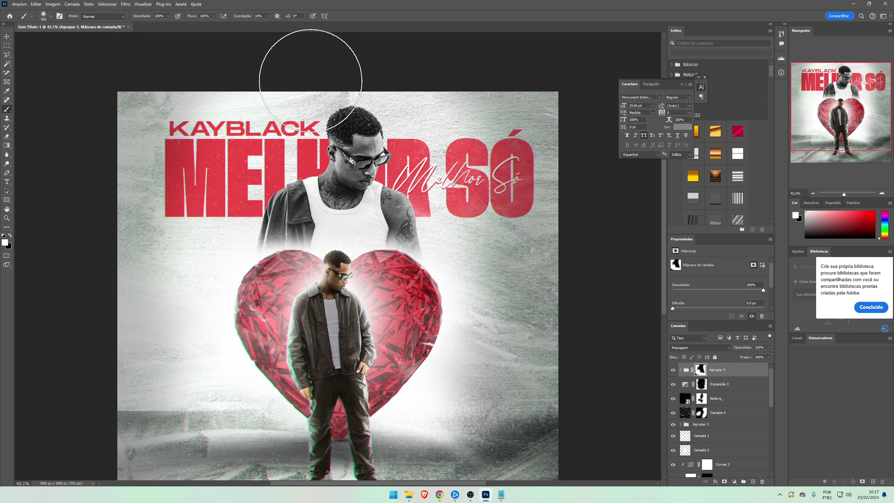
{"action": "key", "text": "v"}
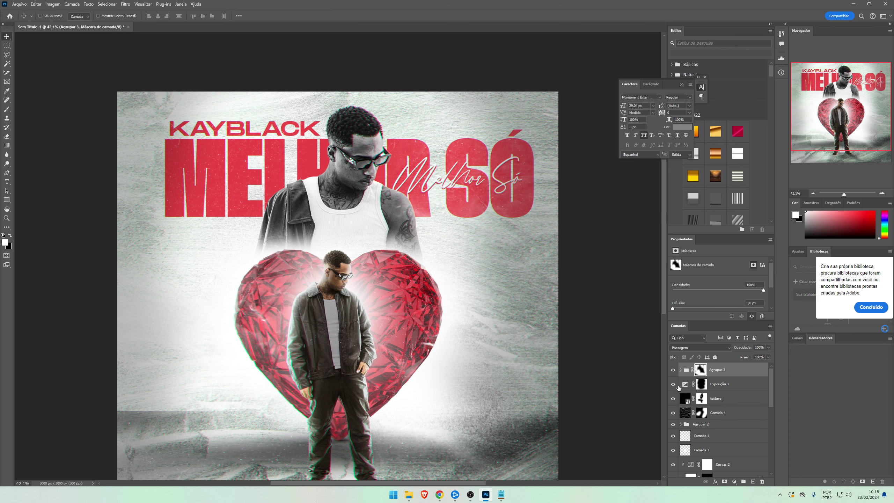
- Stamp all visible layers into a new layer above the masked group and convert it to a smart object
{"action": "left_click", "coordinate": [753, 481]}
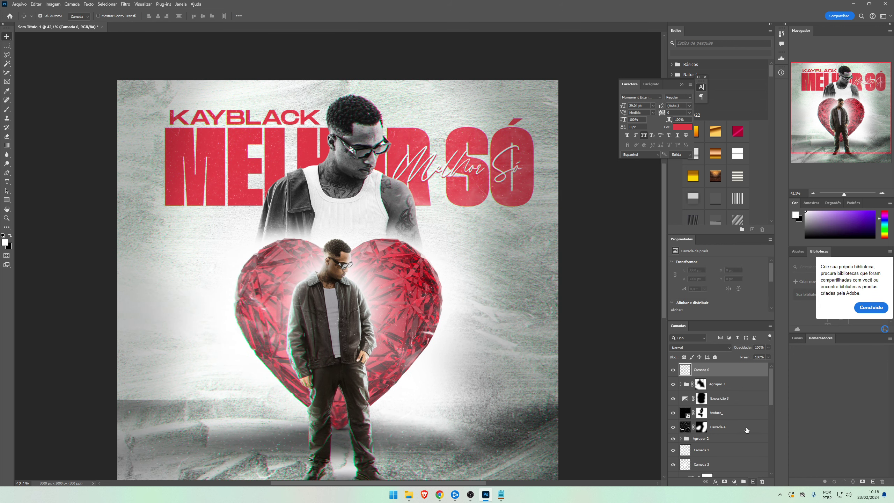
{"action": "key", "text": "ctrl+alt+shift+e"}
{"action": "right_click", "coordinate": [719, 367]}
{"action": "left_click", "coordinate": [757, 322]}
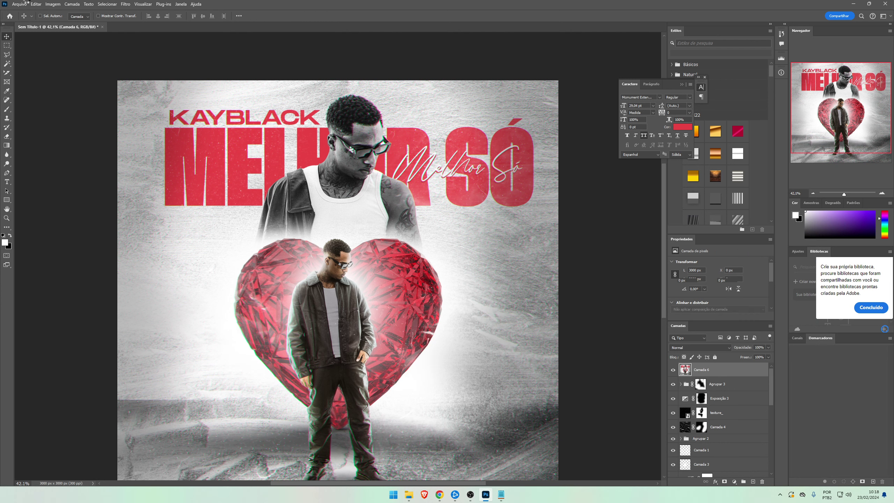
- Apply a light Adicionar Ruído noise filter to the new merged smart object
{"action": "left_click", "coordinate": [125, 3]}
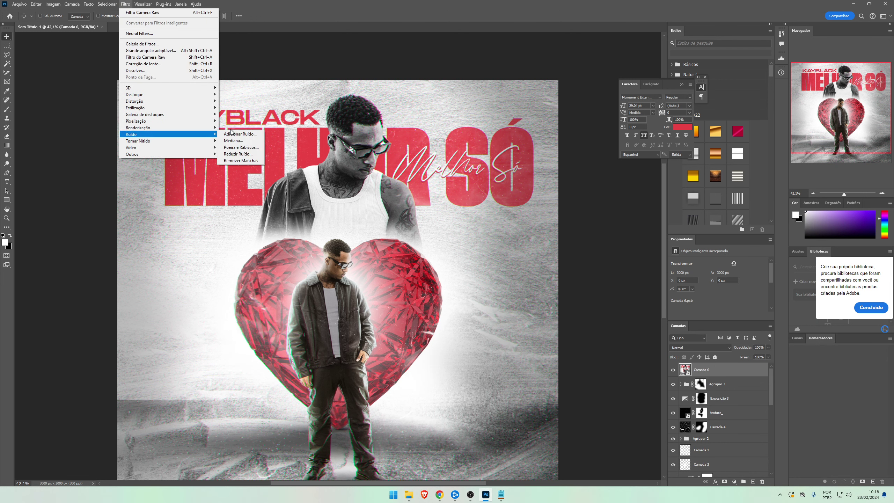
{"action": "left_click", "coordinate": [236, 133]}
{"action": "left_click", "coordinate": [125, 4]}
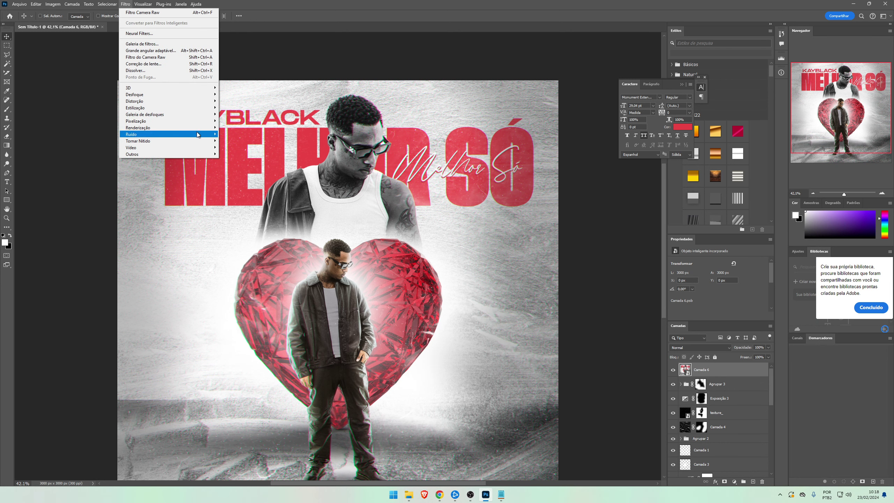
{"action": "left_click", "coordinate": [236, 134]}
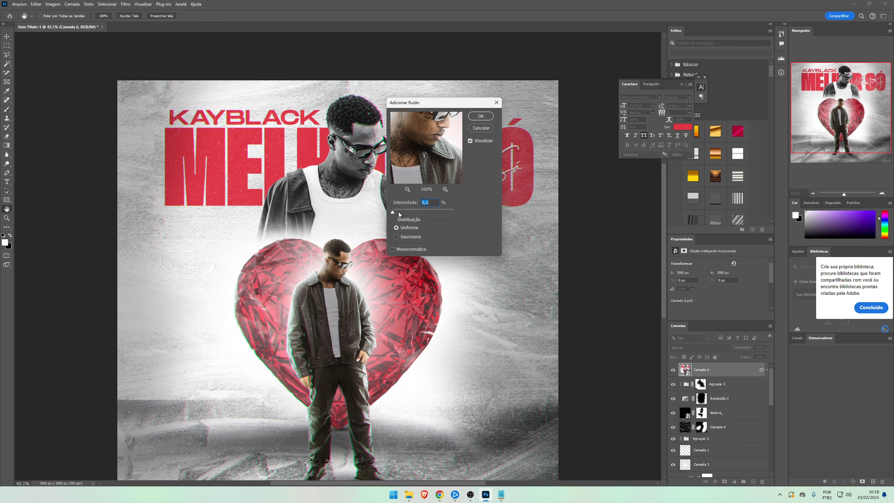
{"action": "left_click_drag", "start_coordinate": [393, 214], "coordinate": [392, 212]}
{"action": "key", "text": "Return"}
{"action": "scroll", "coordinate": [385, 243], "scroll_direction": "down", "scroll_amount": 2}
{"action": "scroll", "coordinate": [384, 244], "scroll_direction": "up", "scroll_amount": 1}
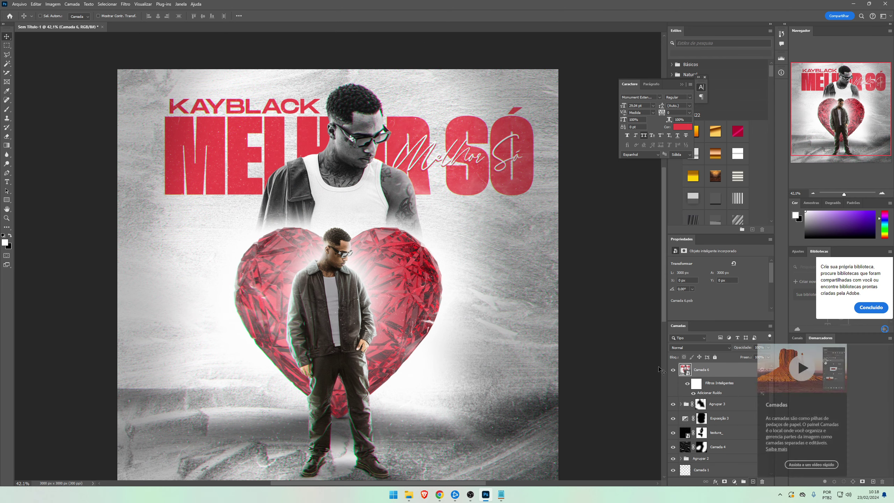
- Apply the Camera Raw filter to the noisy smart object with Claridade raised to about +66
{"action": "left_click", "coordinate": [125, 4]}
{"action": "left_click", "coordinate": [156, 59]}
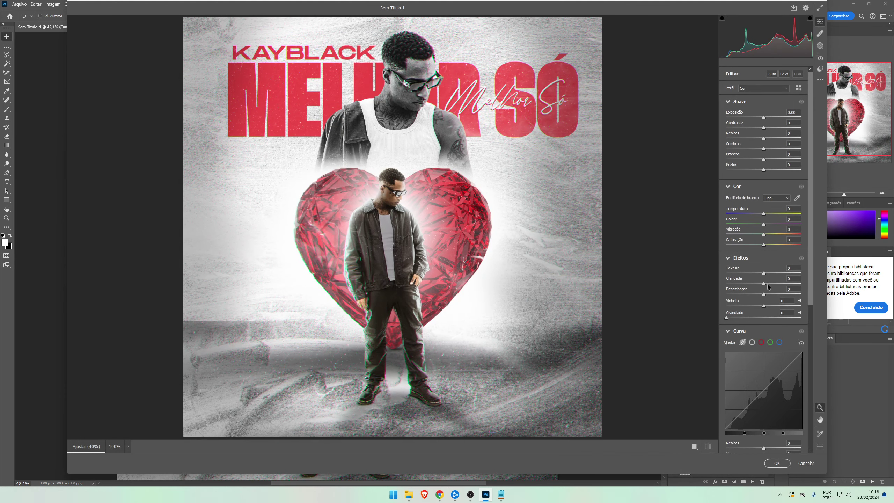
{"action": "left_click_drag", "start_coordinate": [768, 286], "coordinate": [788, 279]}
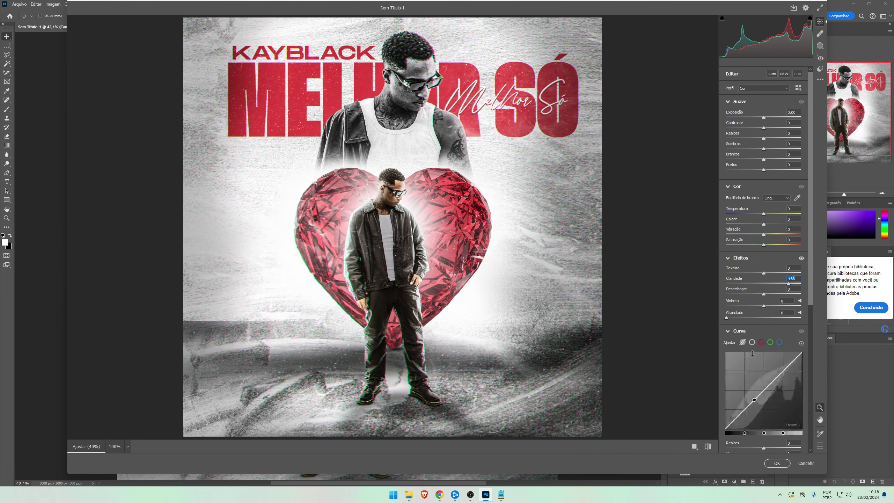
{"action": "scroll", "coordinate": [801, 361], "scroll_direction": "down", "scroll_amount": 4}
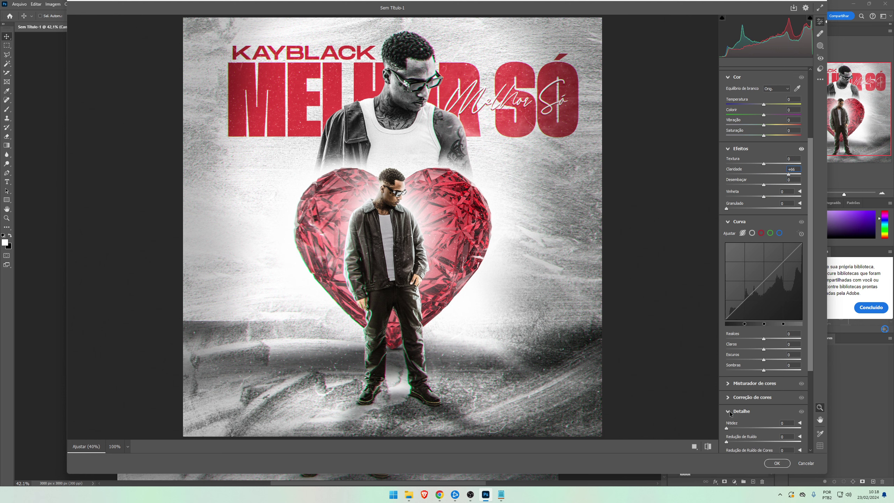
{"action": "left_click", "coordinate": [767, 463]}
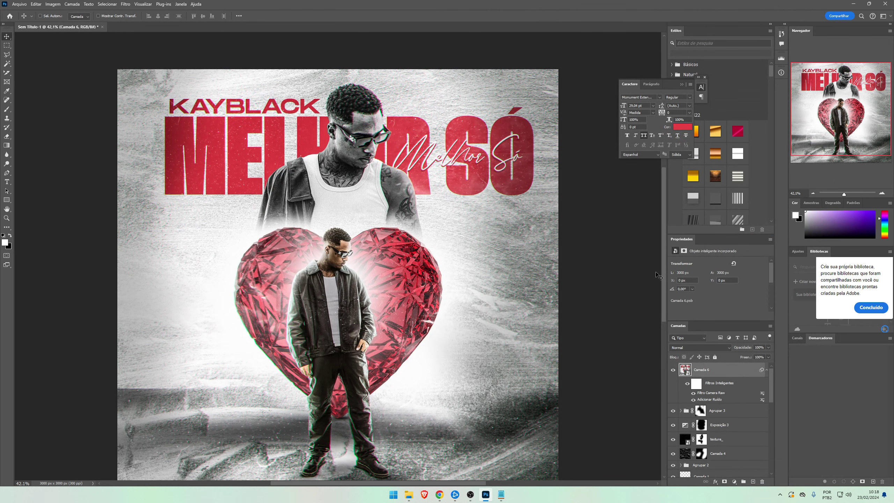
{"action": "scroll", "coordinate": [664, 305], "scroll_direction": "down", "scroll_amount": 2}
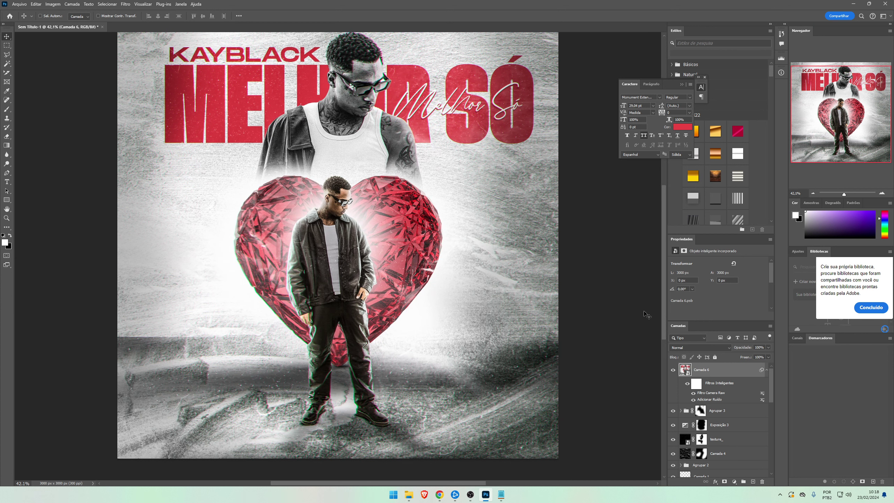
{"action": "scroll", "coordinate": [469, 303], "scroll_direction": "up", "scroll_amount": 2}
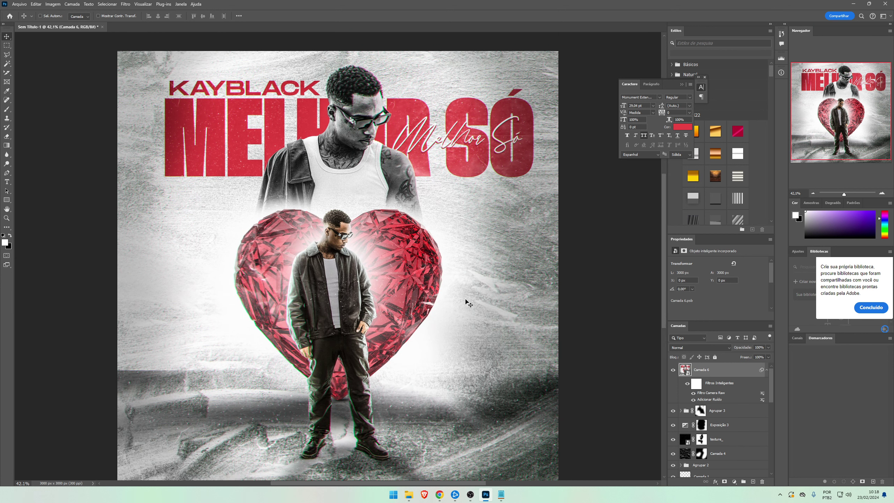
{"action": "scroll", "coordinate": [464, 200], "scroll_direction": "up", "scroll_amount": 1}
{"action": "scroll", "coordinate": [664, 303], "scroll_direction": "down", "scroll_amount": 5}
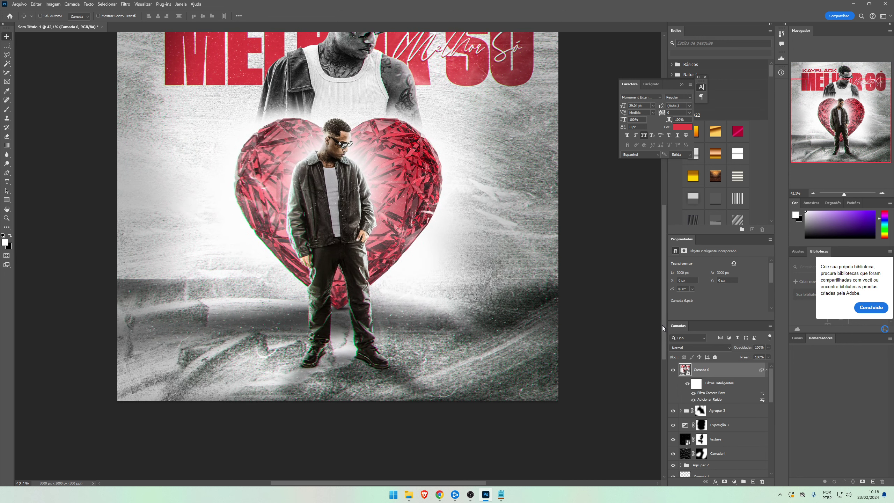